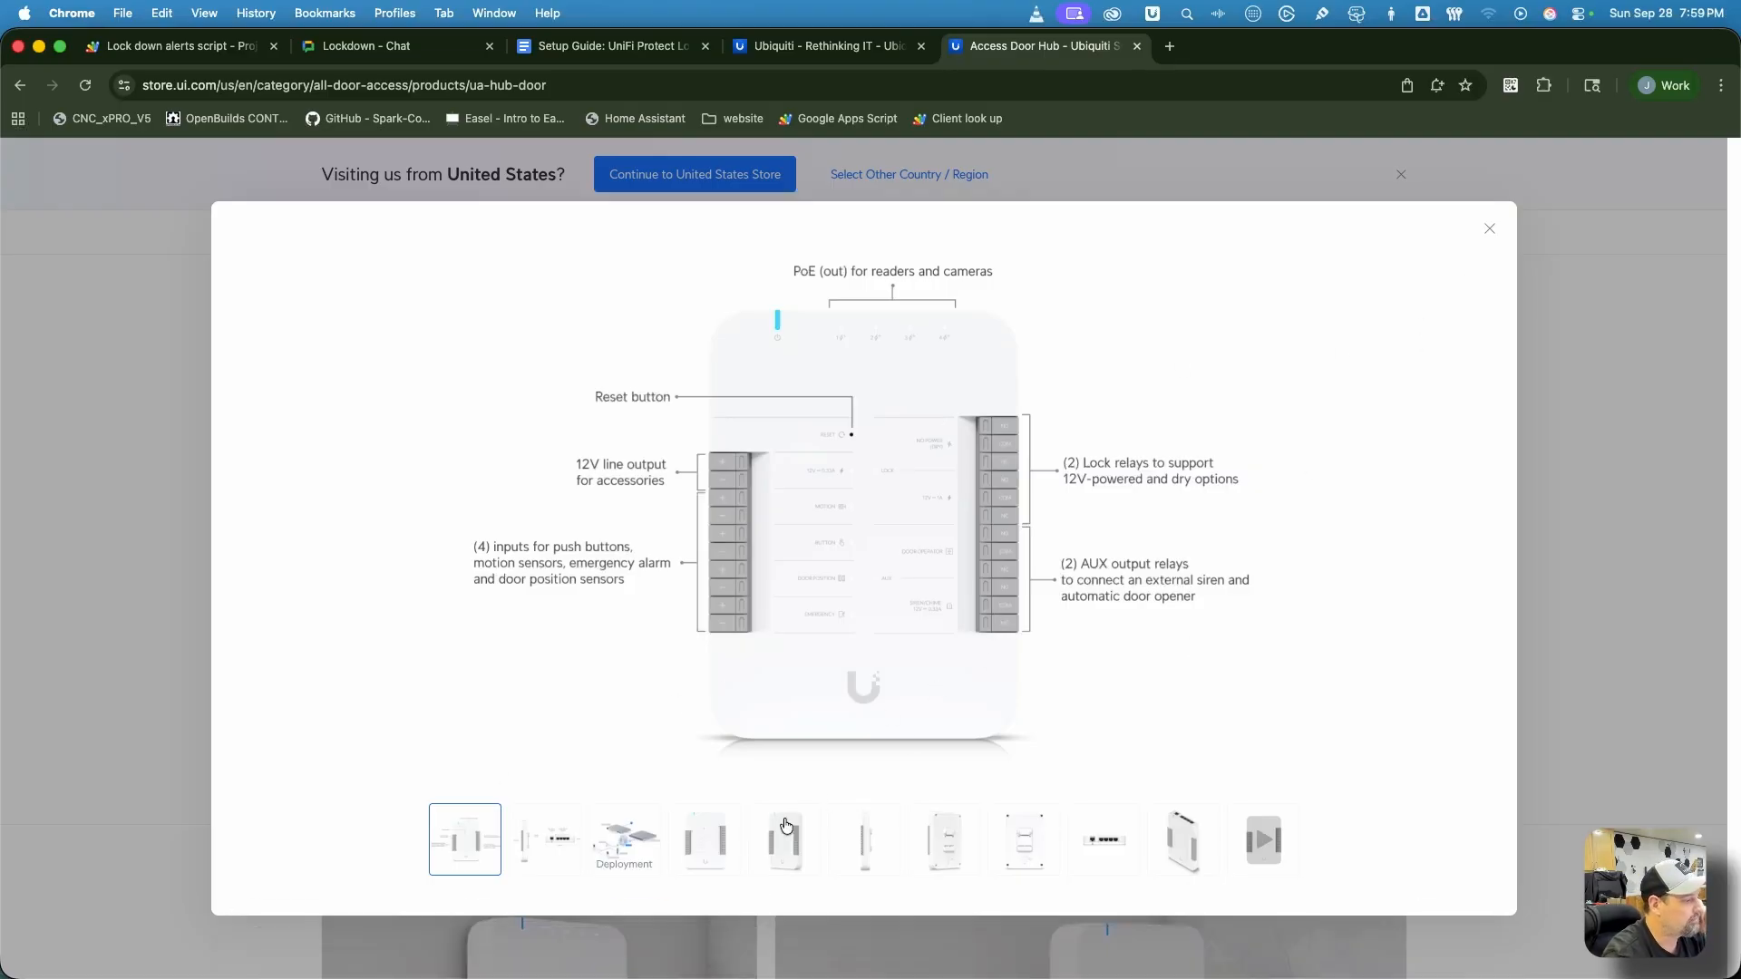
# - View the plain front image of the Access Door Hub in the product gallery, and close the gallery
pyautogui.click(713, 852)
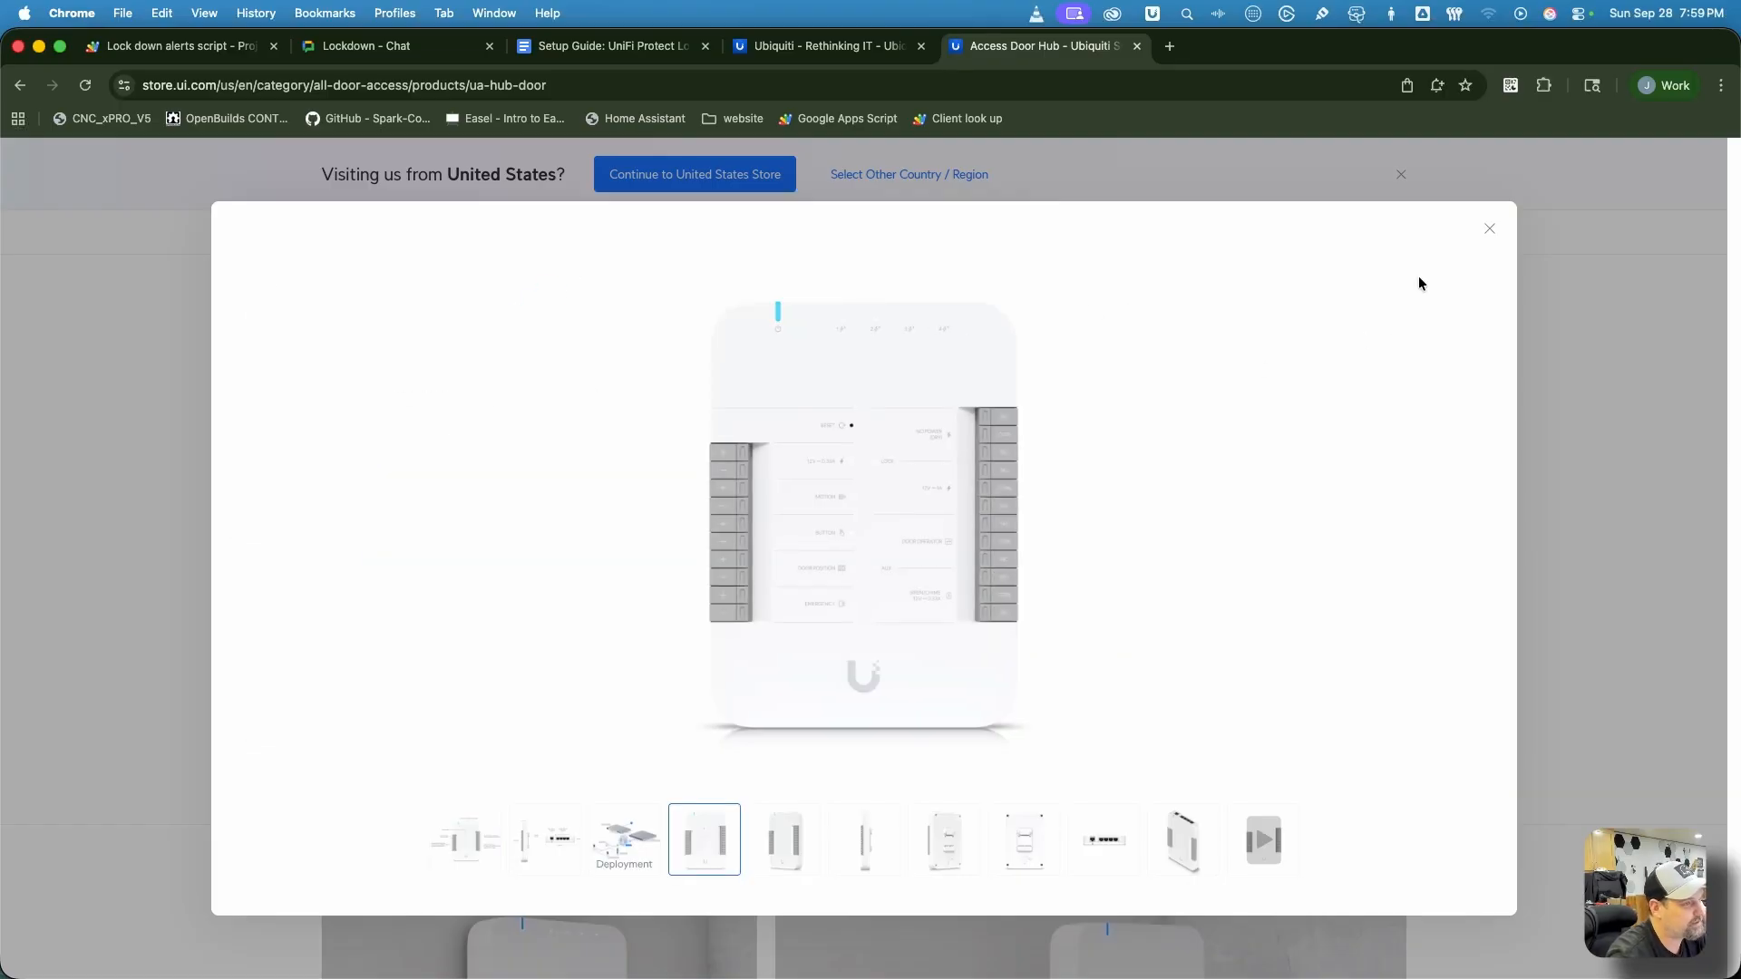
pyautogui.click(1490, 233)
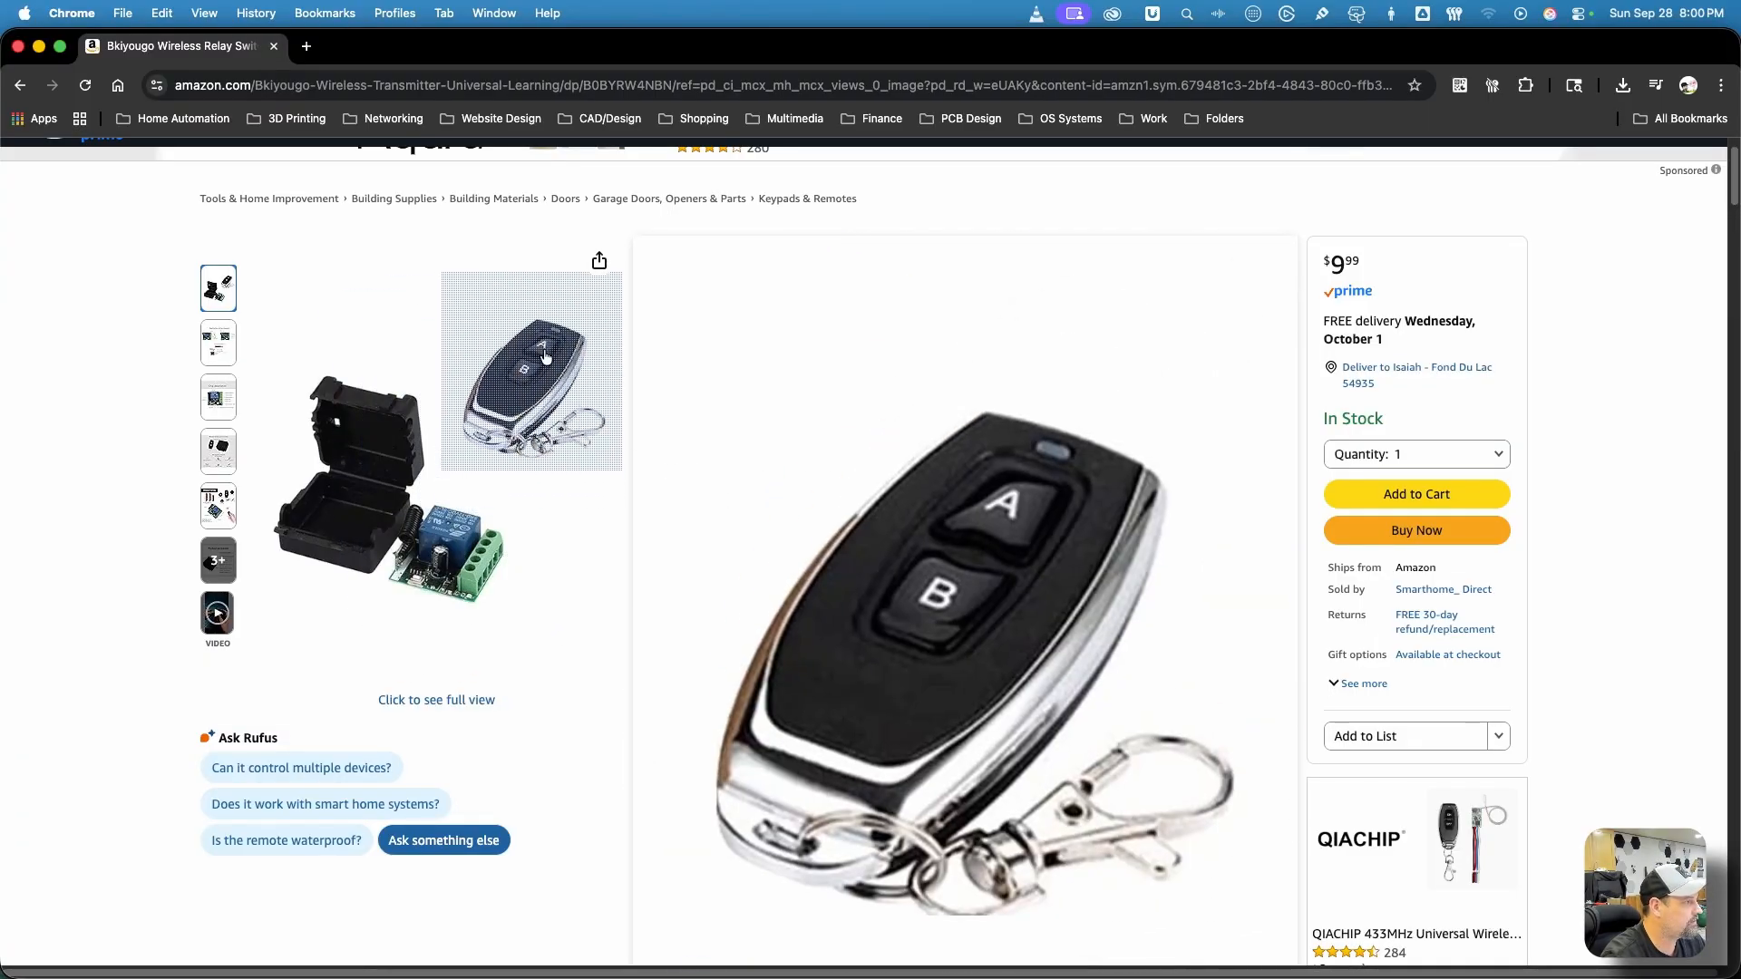
# - On the Amazon listing for the 12v wireless relay switch, examine the chip description image and the item's feature list
pyautogui.moveTo(220, 396)
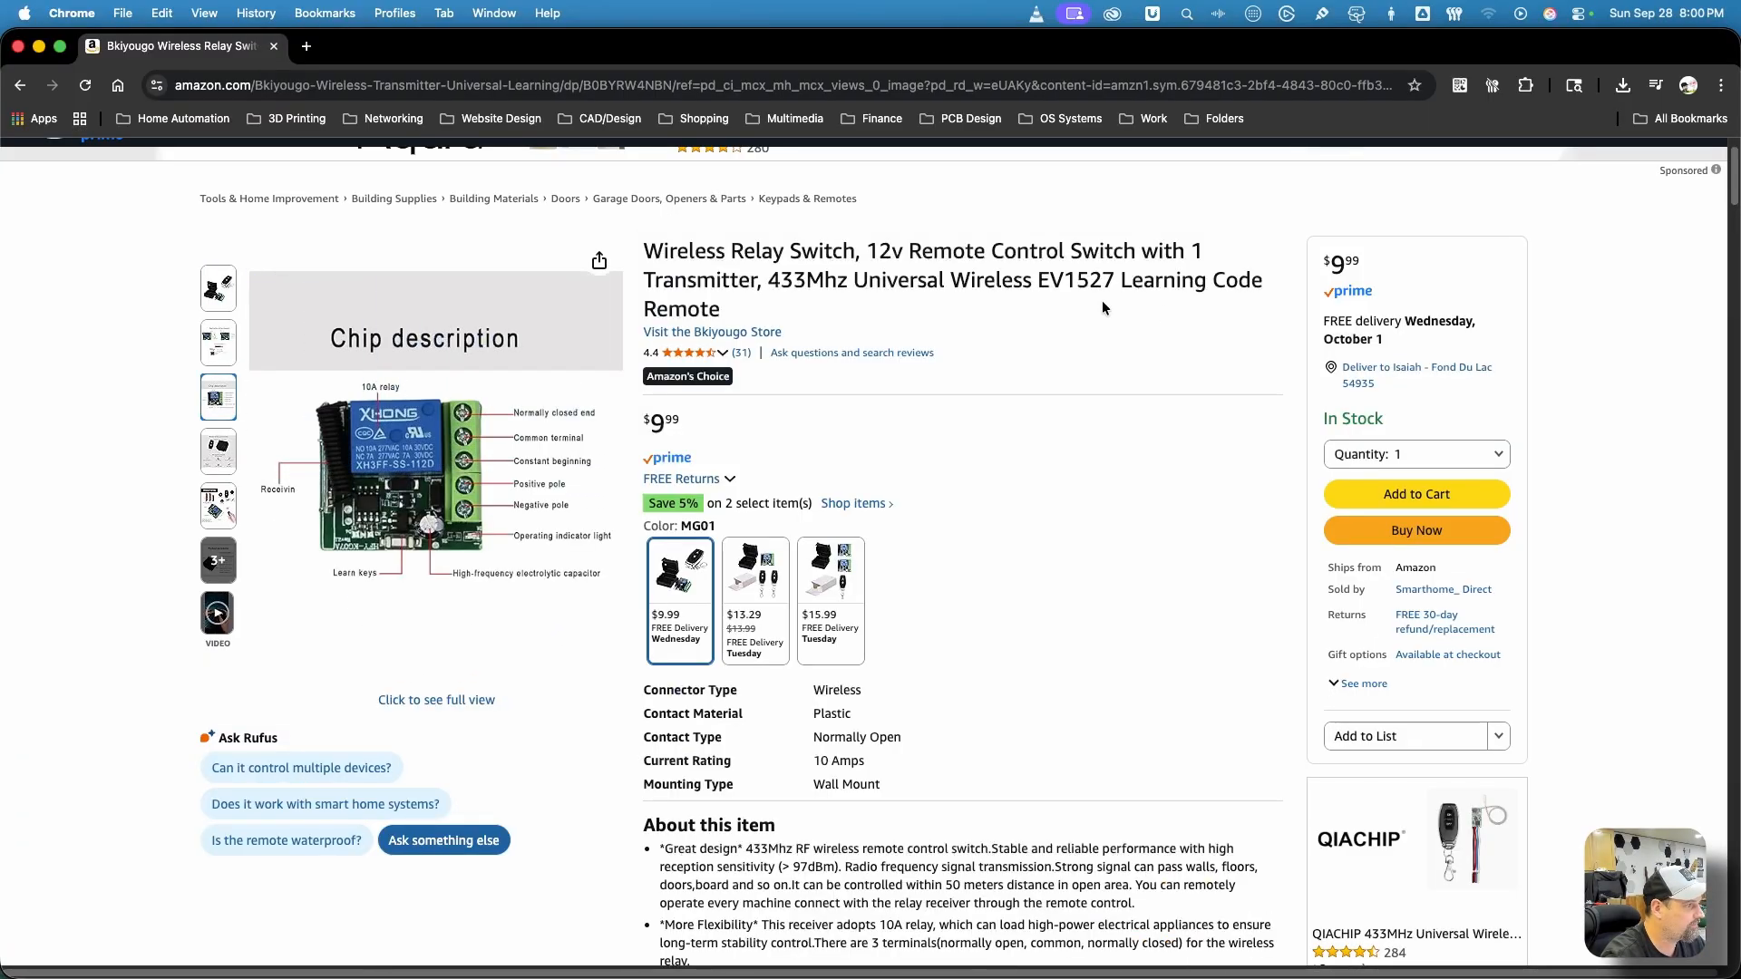
pyautogui.scroll(-5, 1102, 308)
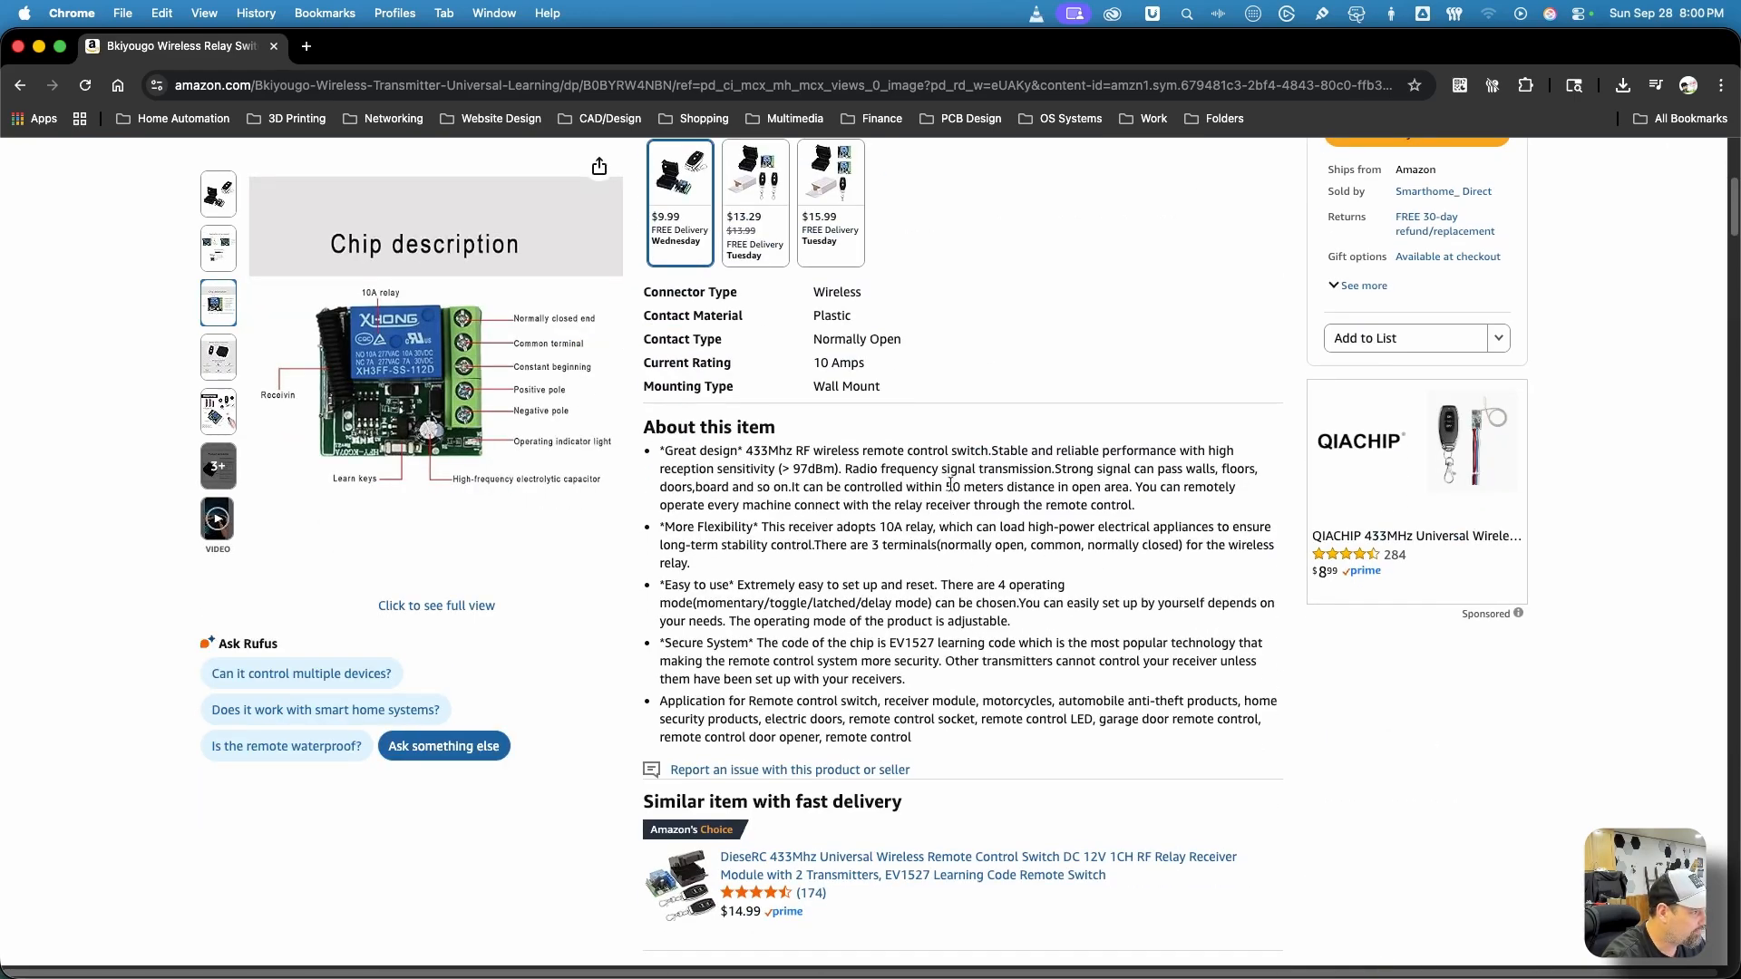
pyautogui.moveTo(950, 486); pyautogui.dragTo(994, 470)
pyautogui.scroll(-3, 1040, 583)
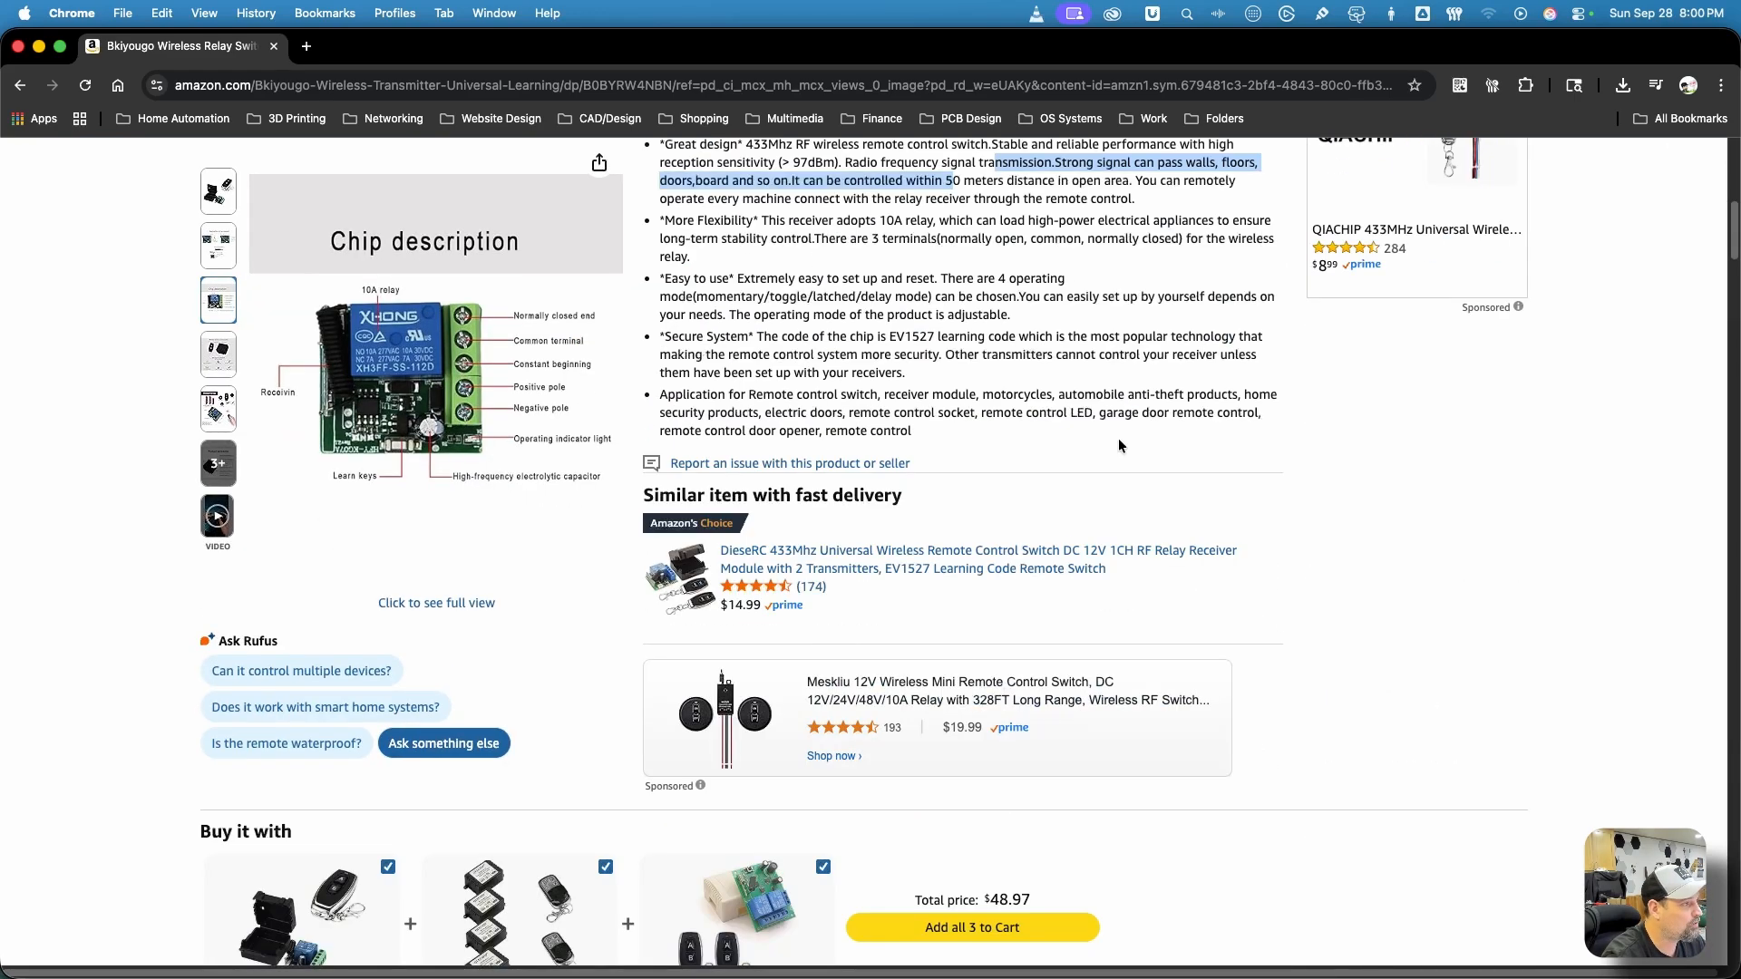
pyautogui.scroll(3, 1040, 583)
pyautogui.moveTo(372, 352)
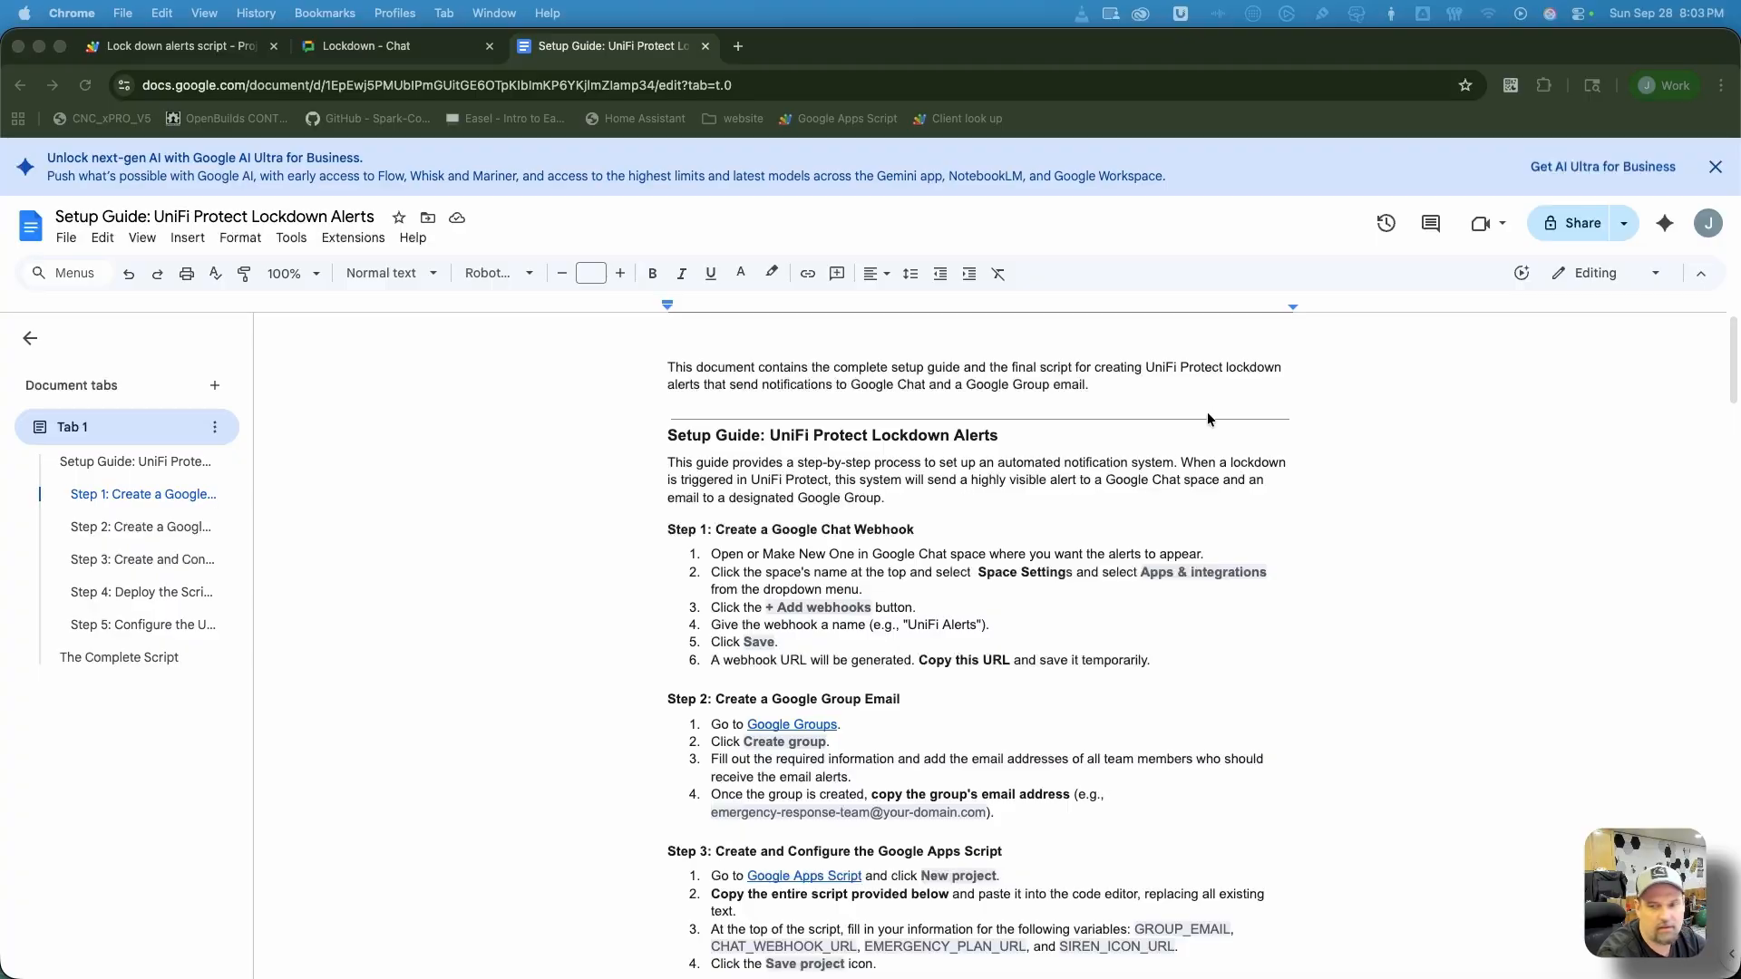
# - Read through the UniFi Protect Lockdown Alerts setup guide in Google Docs, from the five setup steps to the complete script
pyautogui.scroll(-1, 1108, 498)
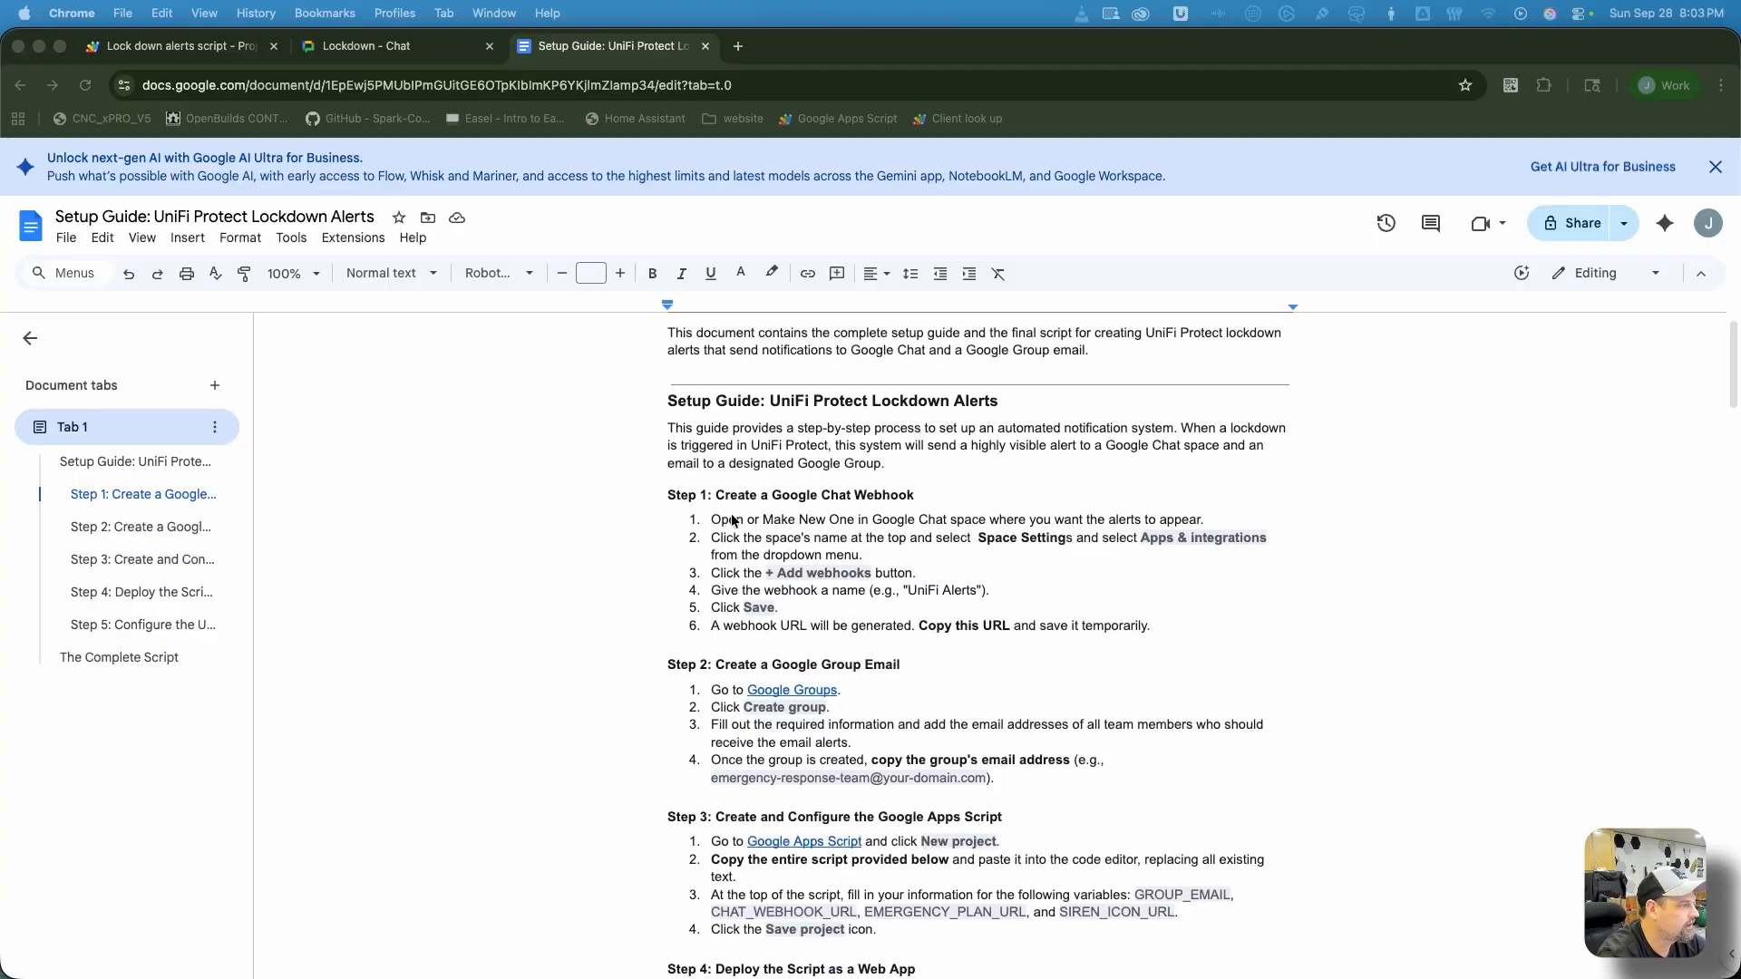
pyautogui.scroll(-2, 911, 632)
pyautogui.scroll(-5, 910, 632)
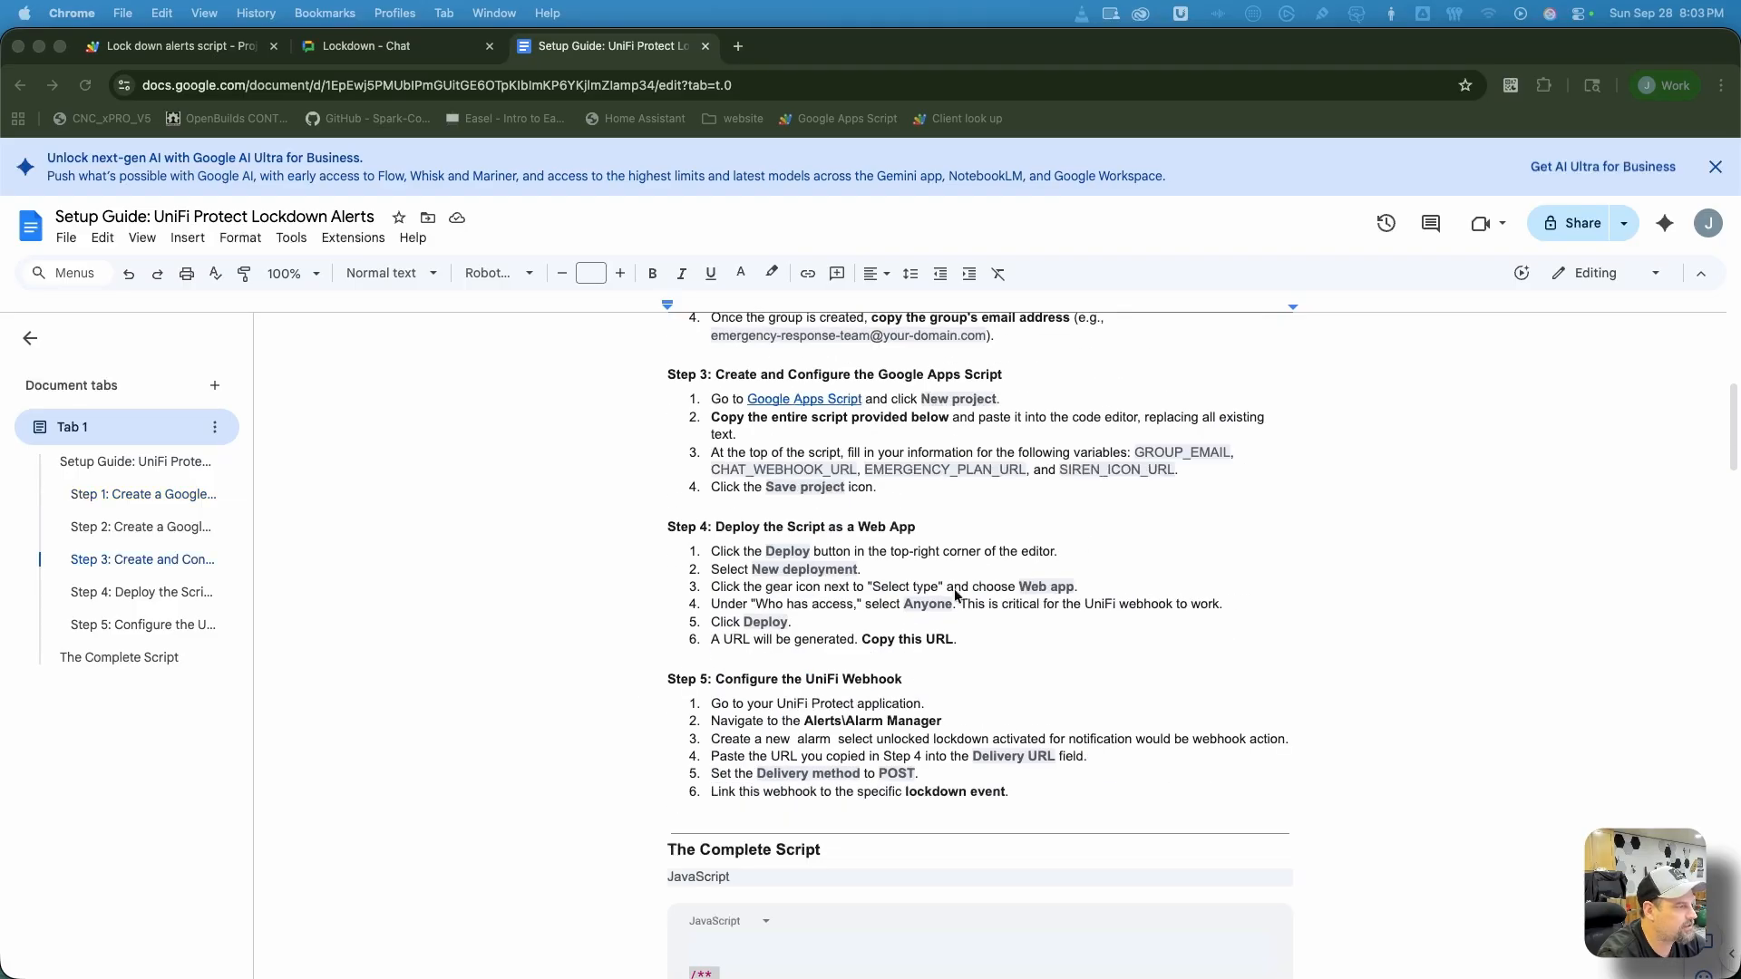
pyautogui.scroll(-1, 845, 601)
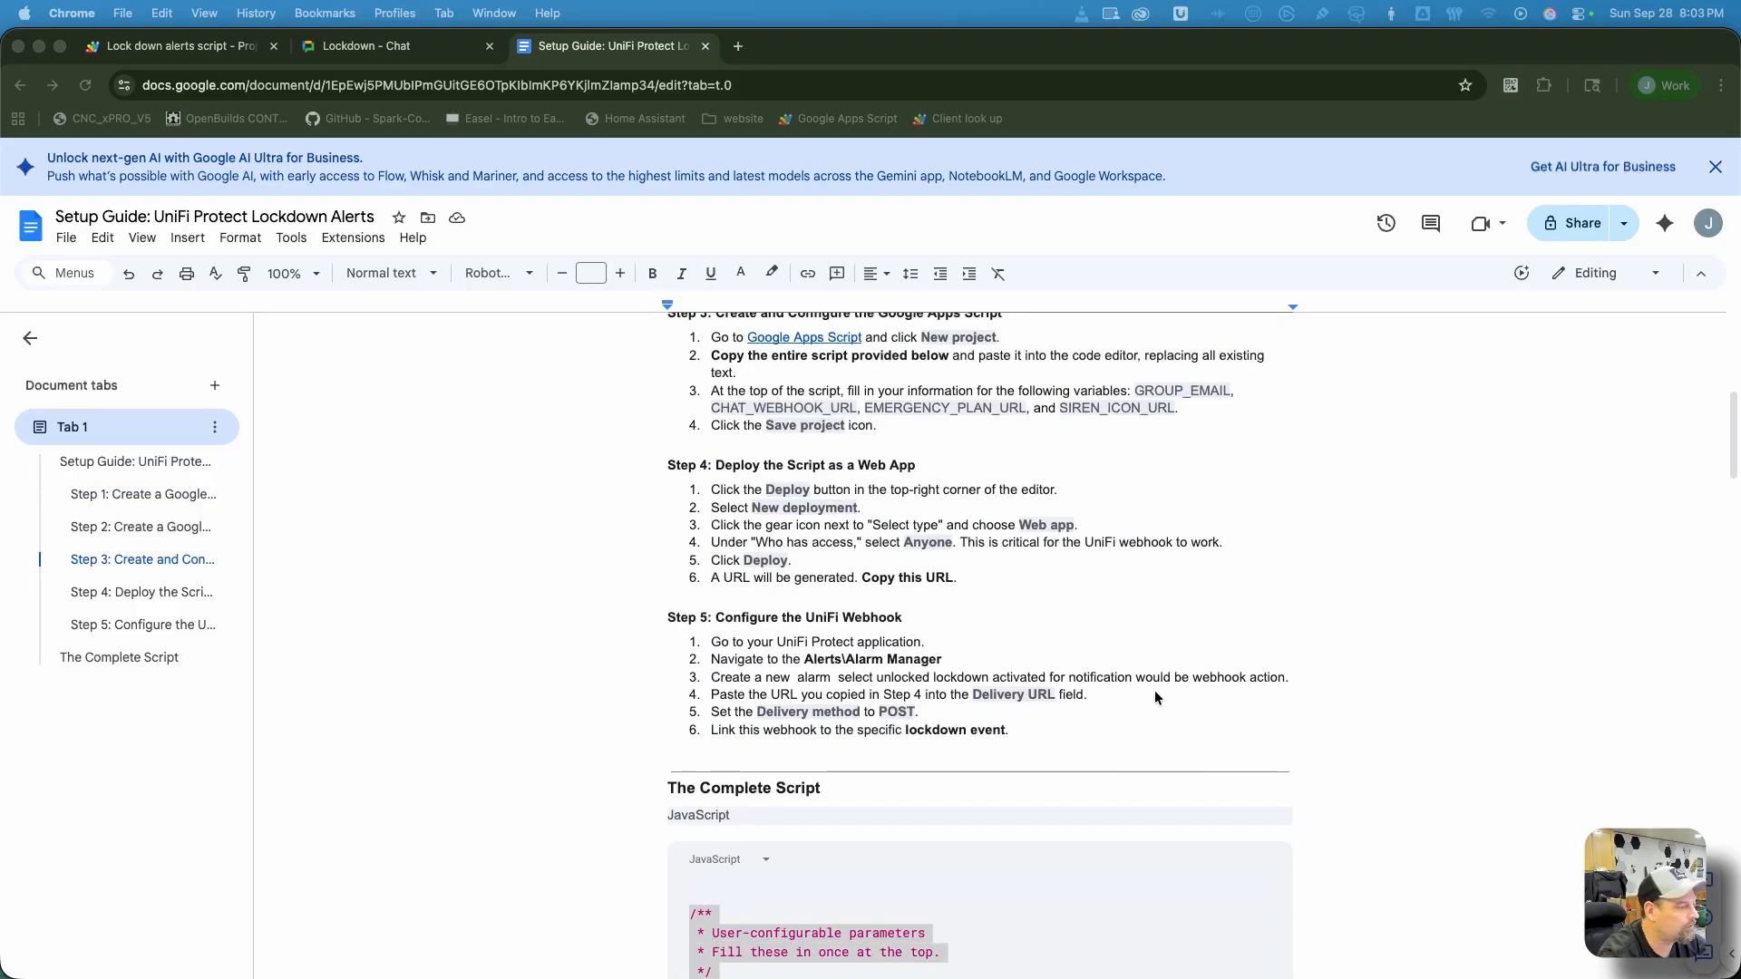
pyautogui.scroll(-7, 1155, 689)
pyautogui.scroll(-15, 789, 425)
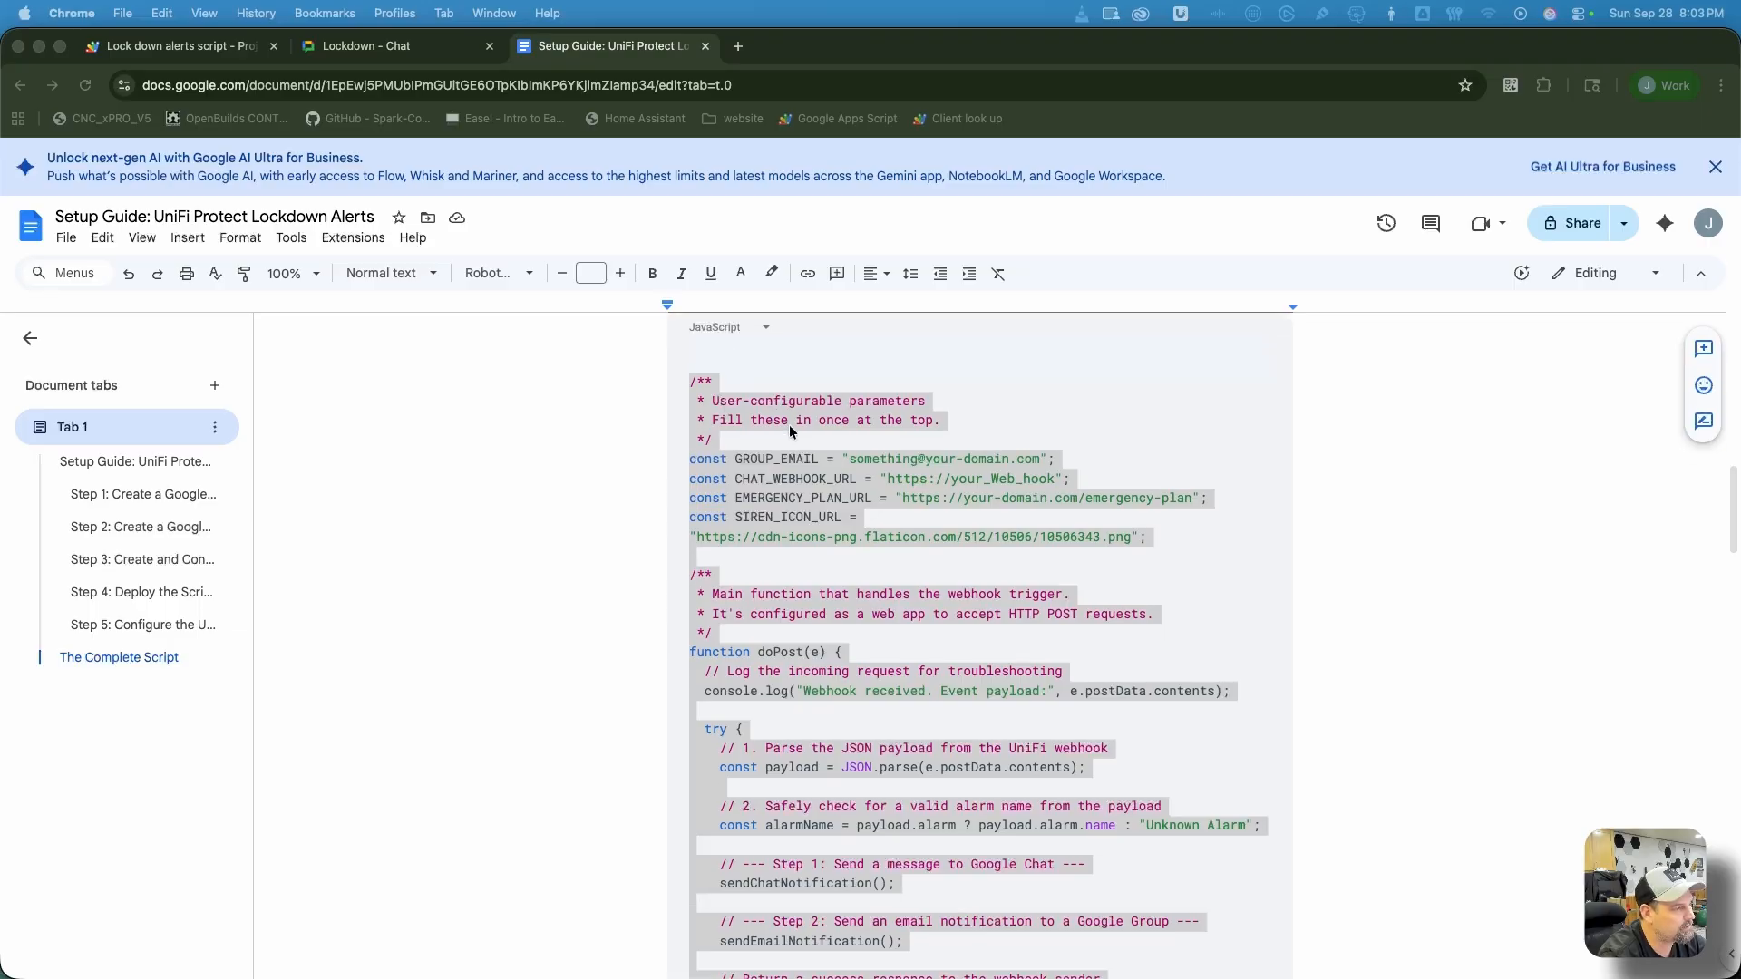
pyautogui.scroll(-20, 922, 622)
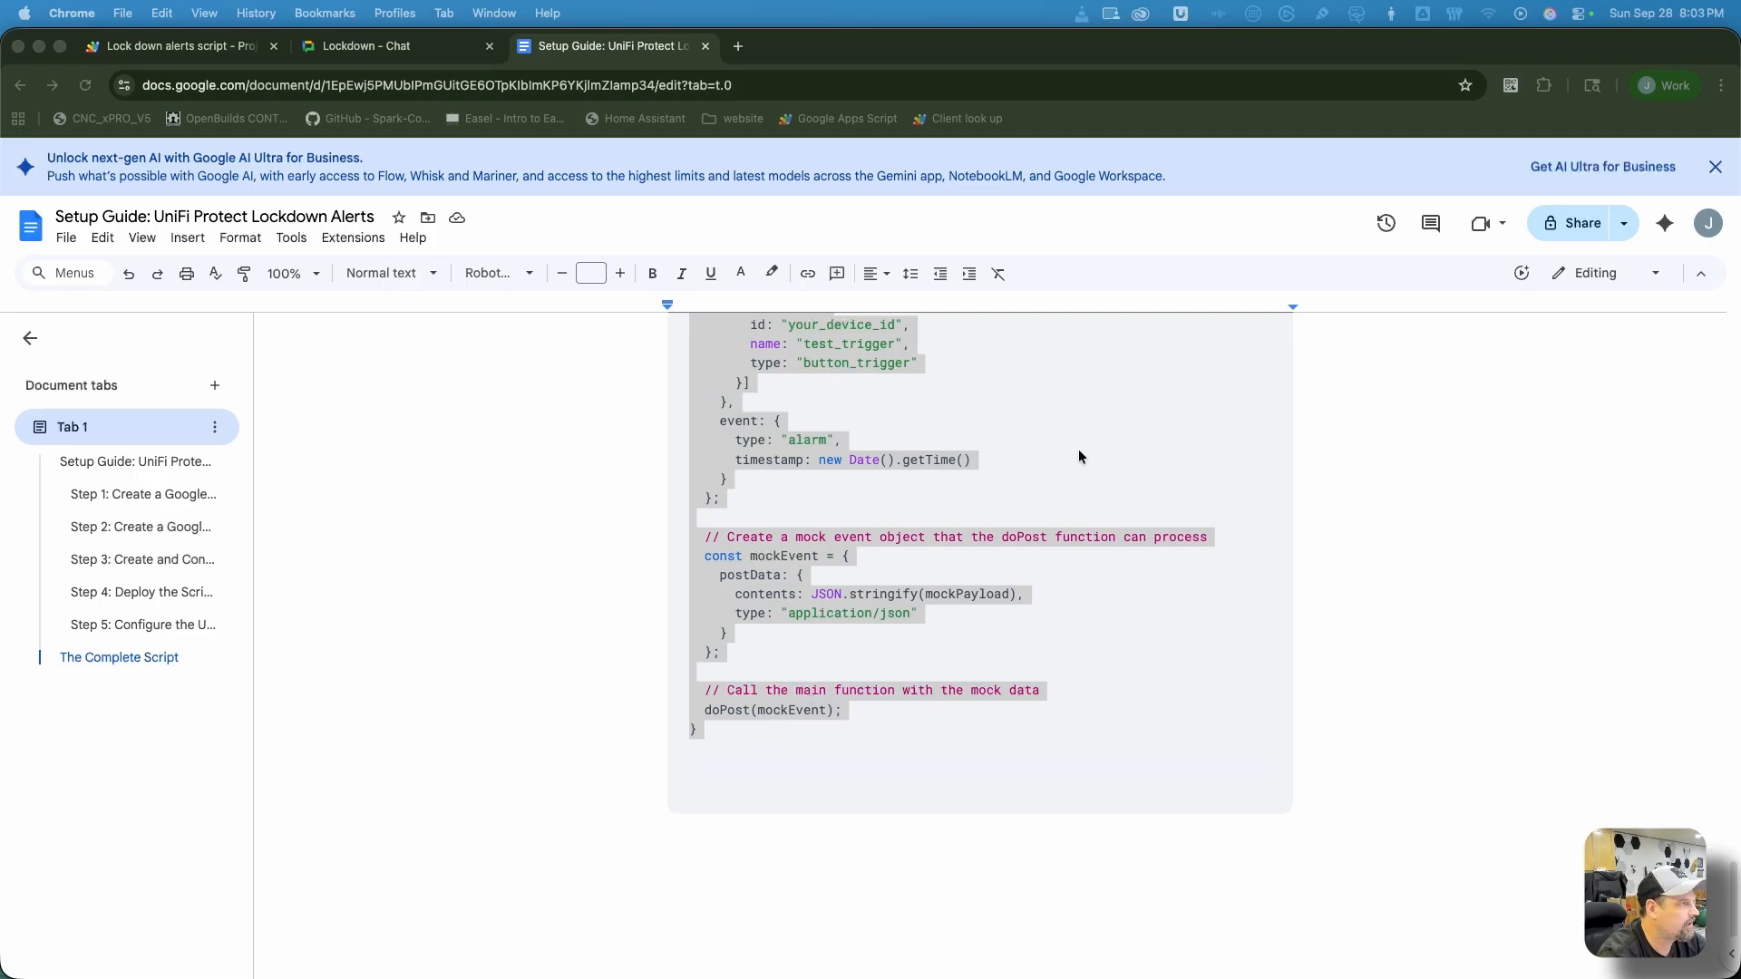
pyautogui.scroll(20, 1079, 456)
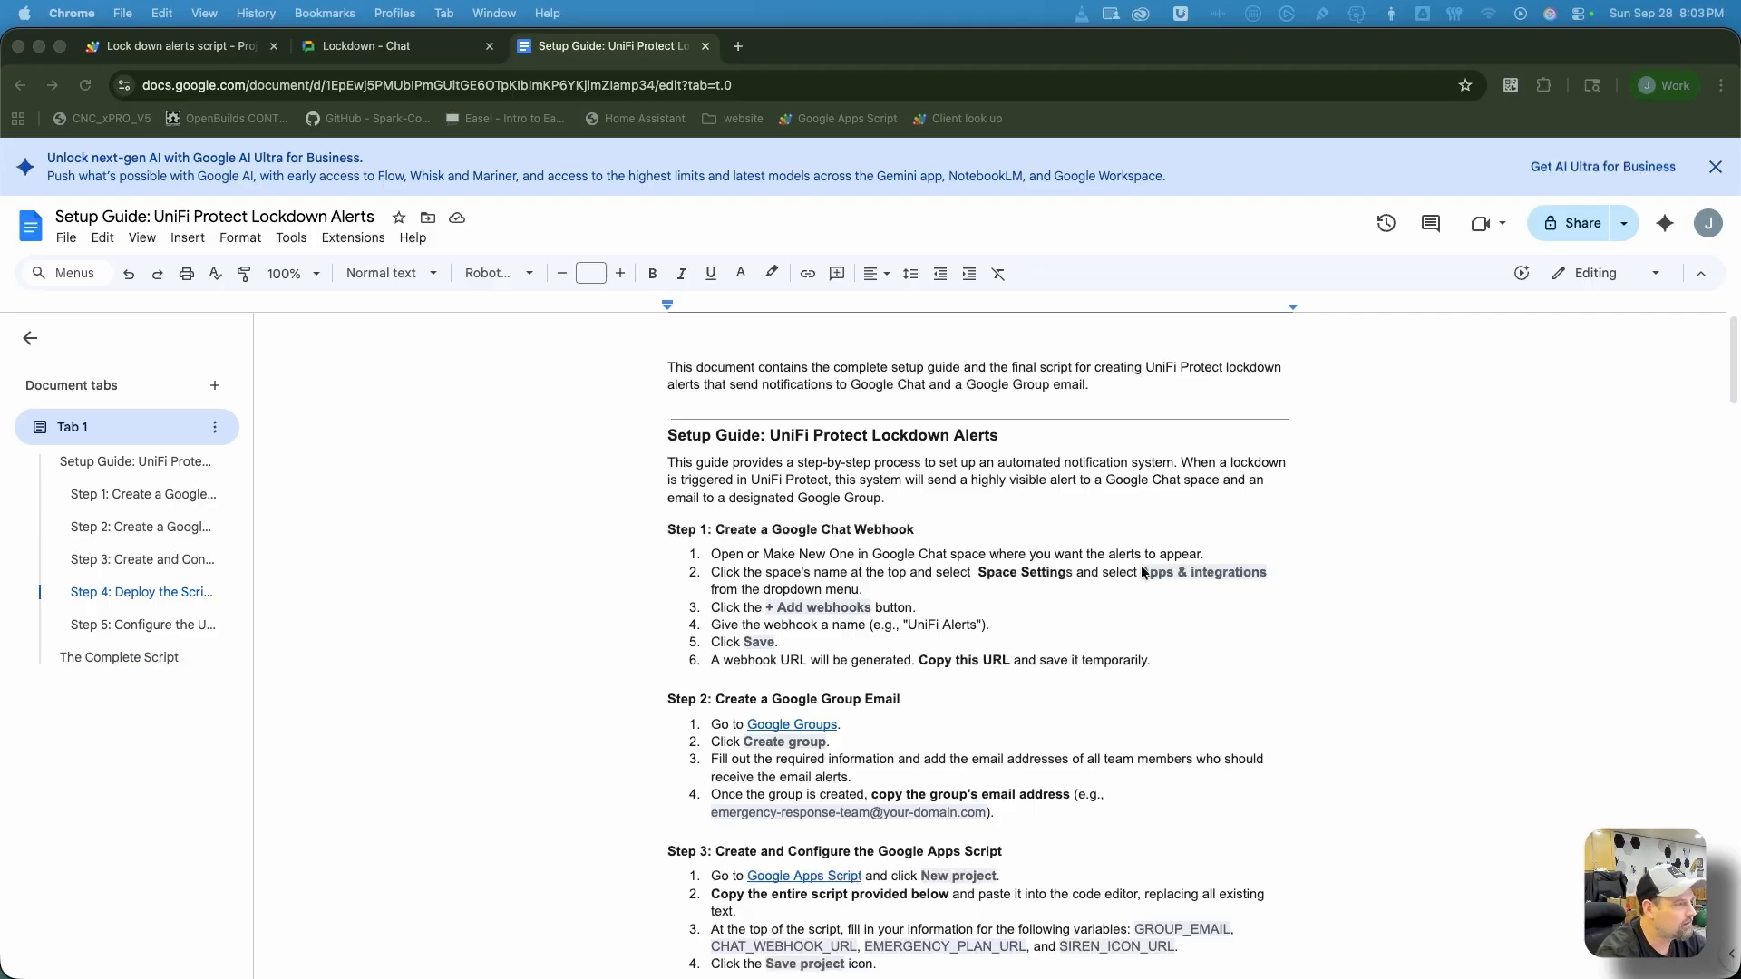
pyautogui.scroll(-10, 1128, 600)
pyautogui.scroll(-5, 1133, 612)
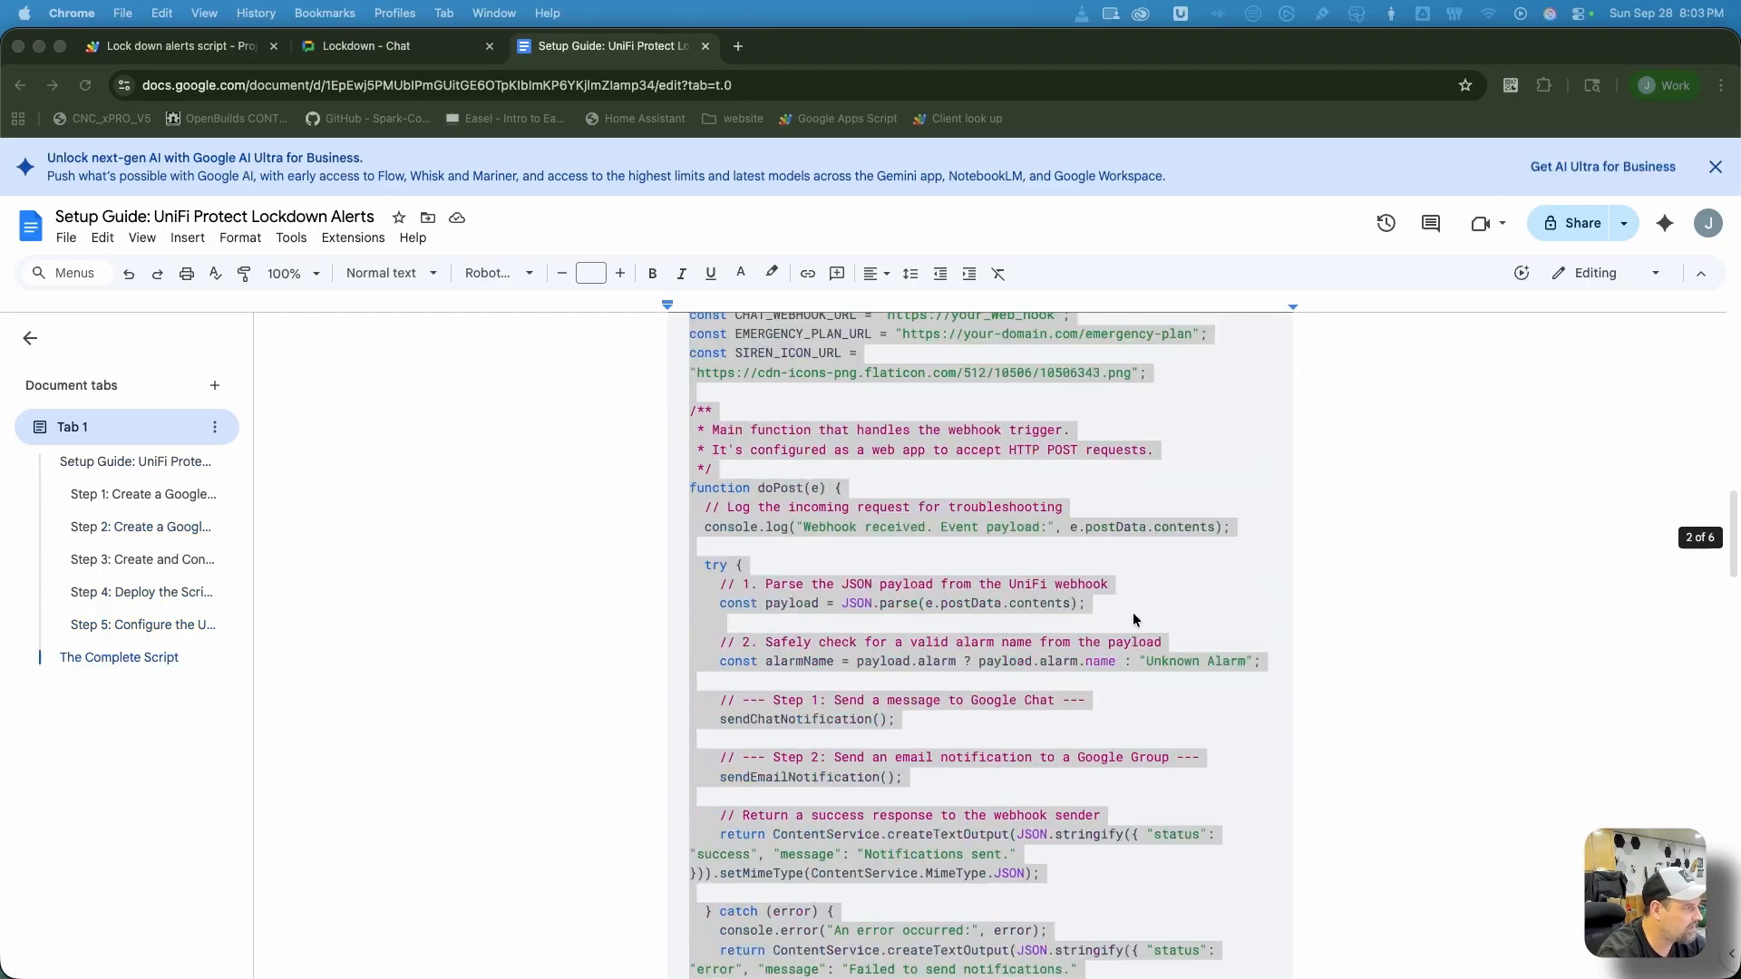
pyautogui.scroll(20, 1128, 613)
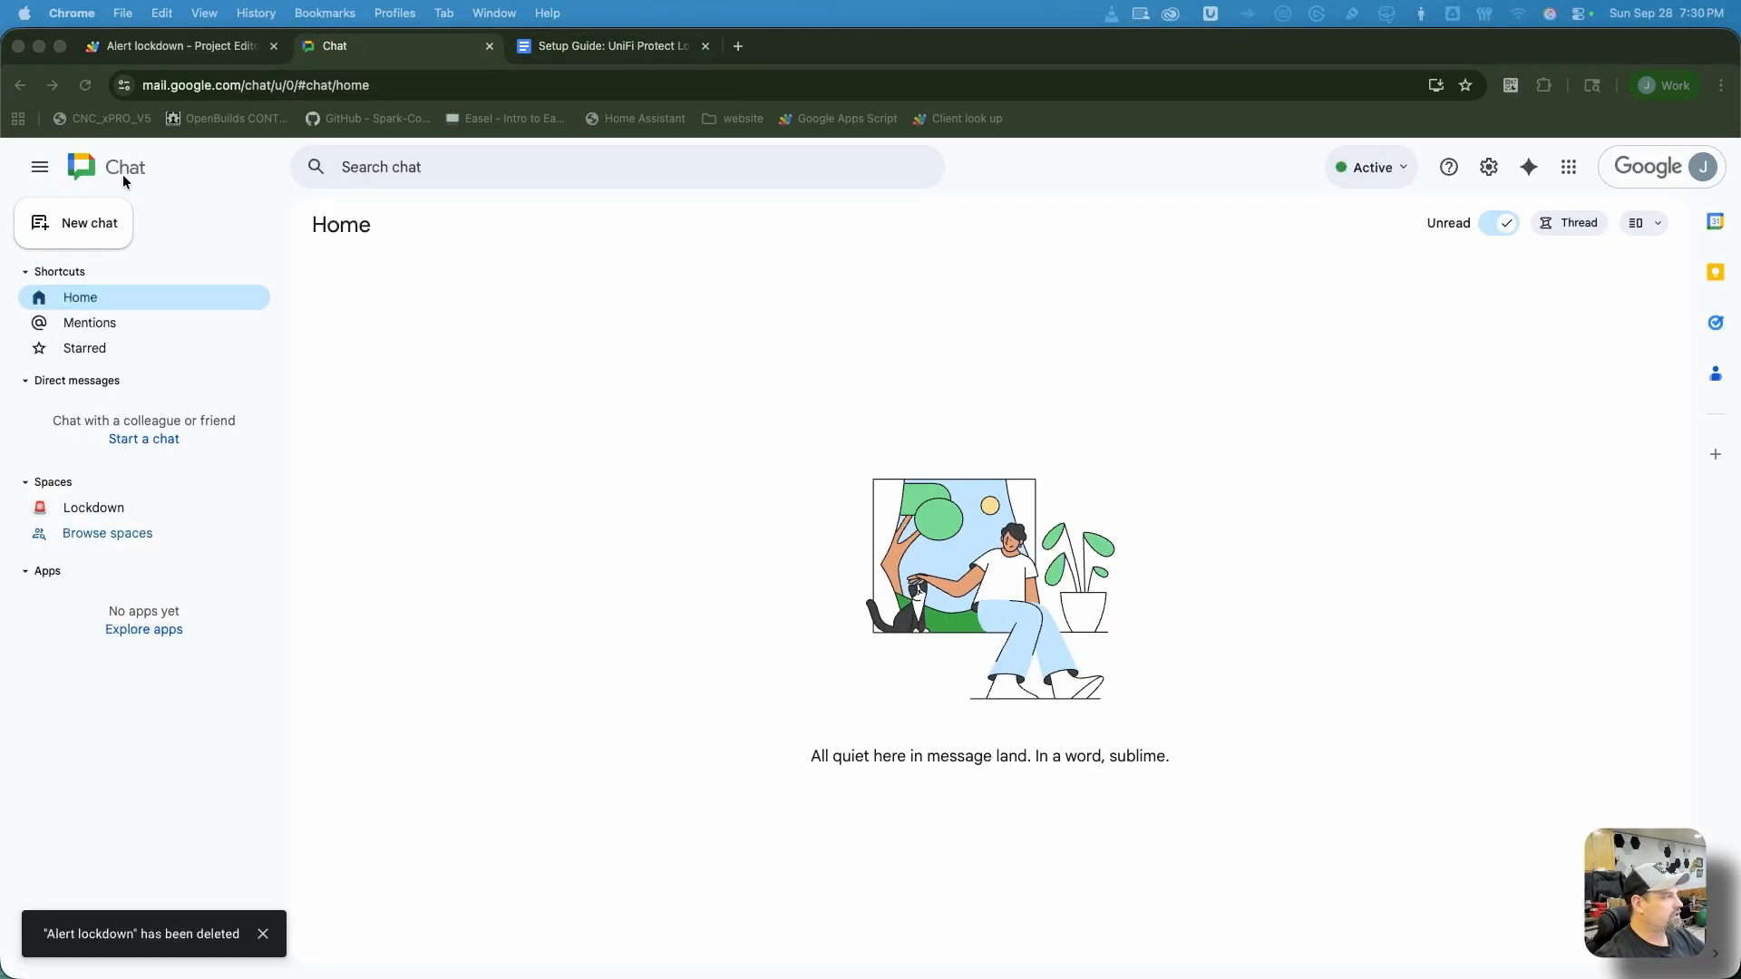
# - In Google Chat, create a private space for announcements named "Unifi alerts"
pyautogui.click(67, 484)
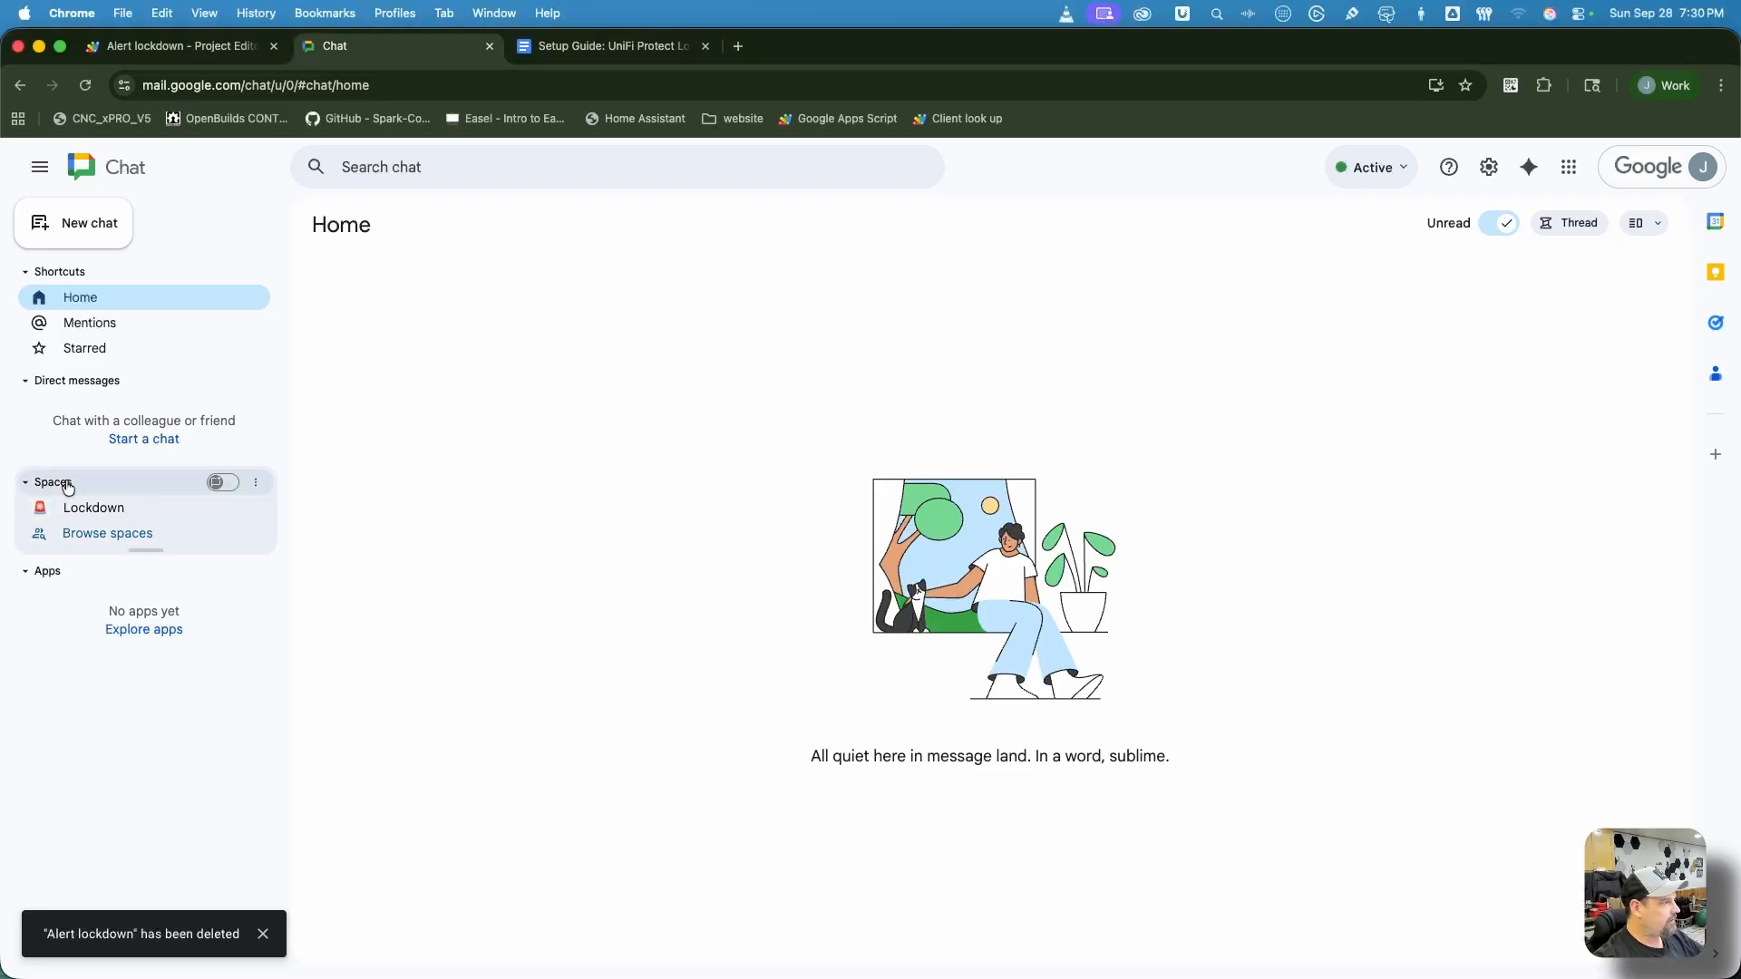
pyautogui.click(261, 485)
pyautogui.click(214, 511)
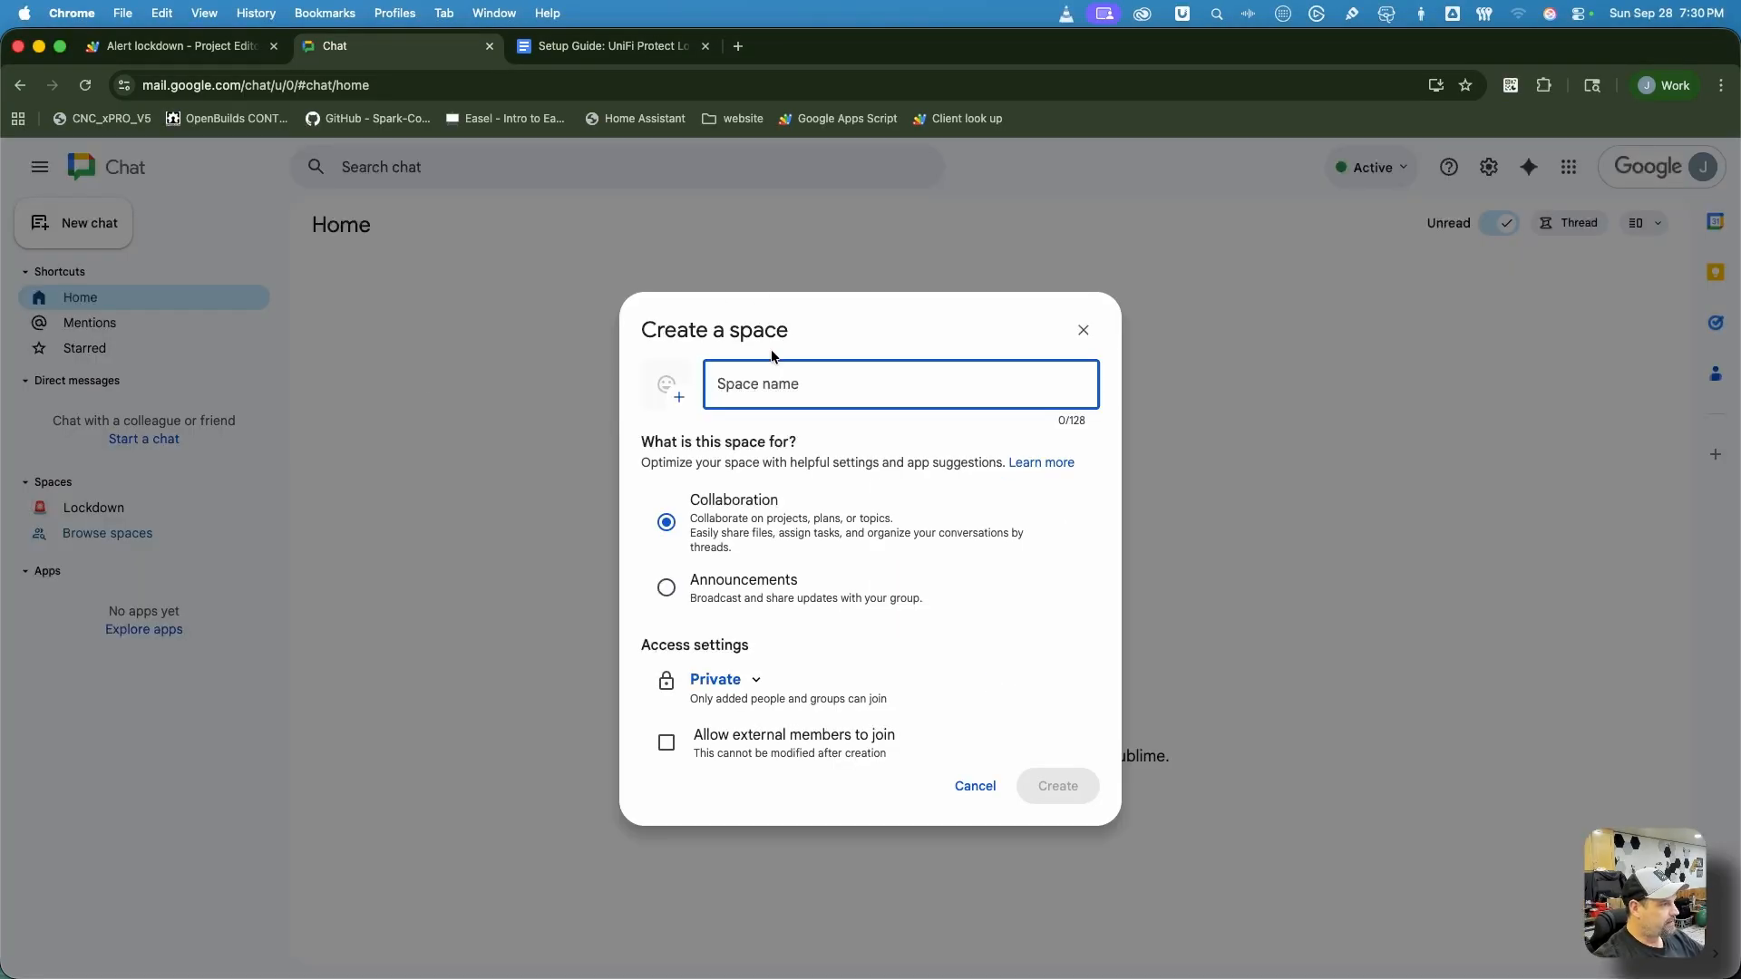
pyautogui.click(726, 599)
pyautogui.click(807, 378)
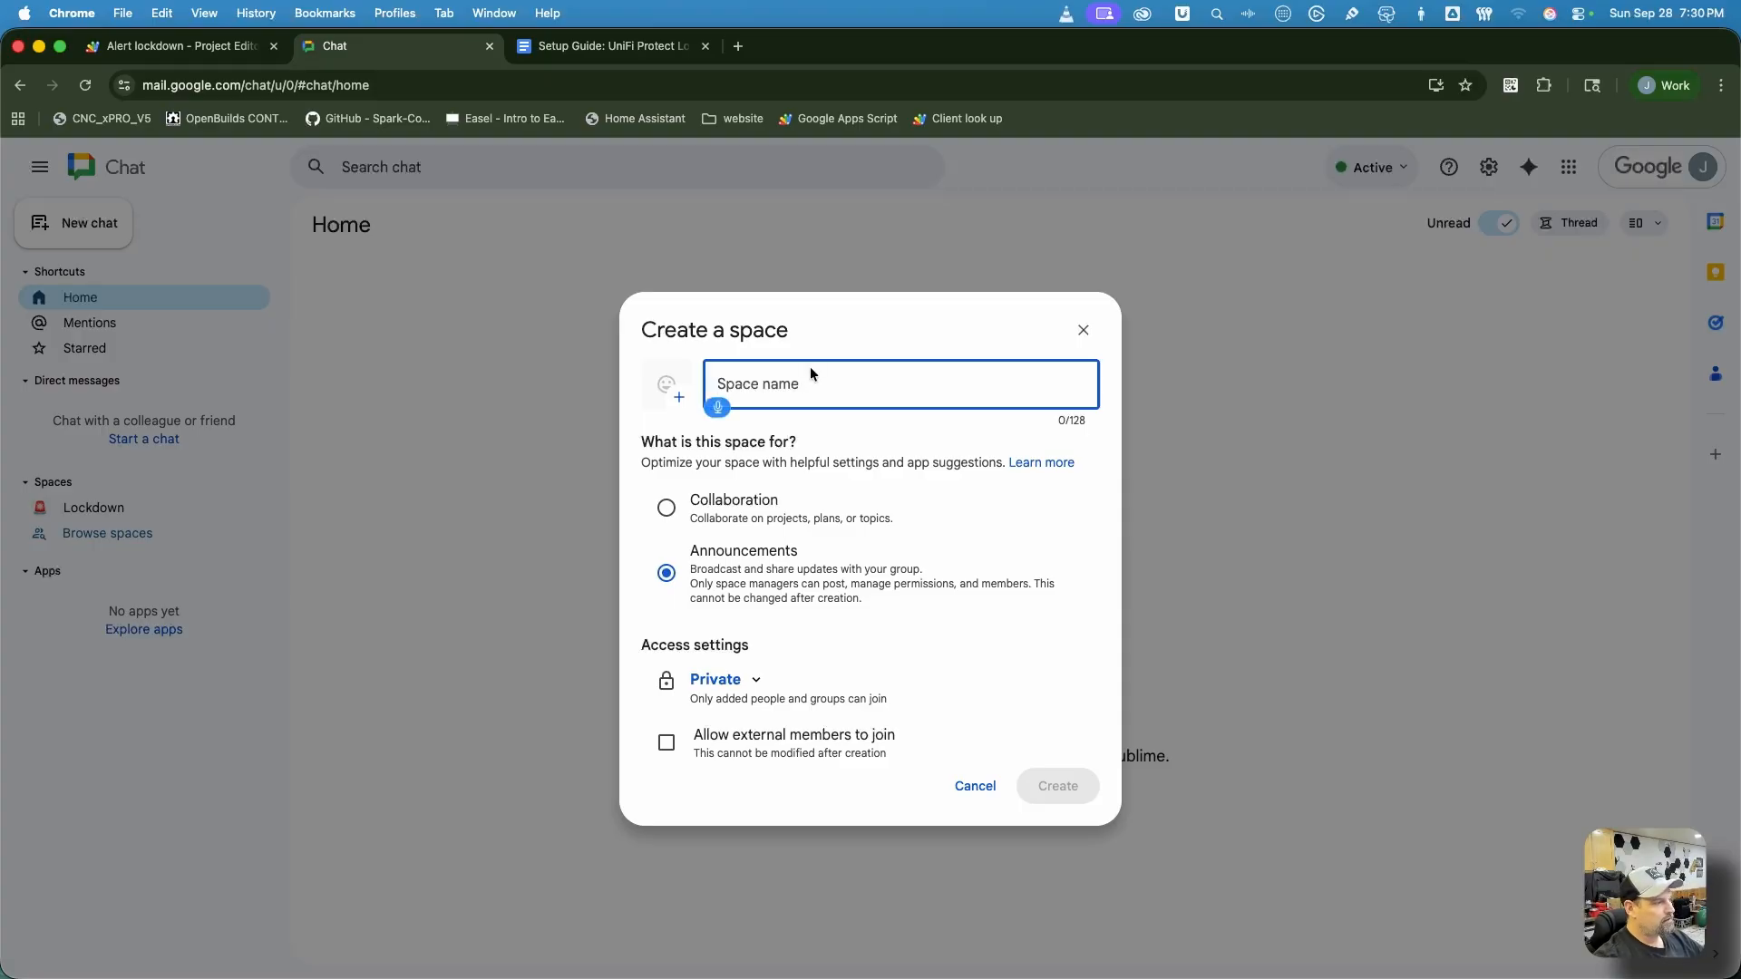
pyautogui.write('Unify')
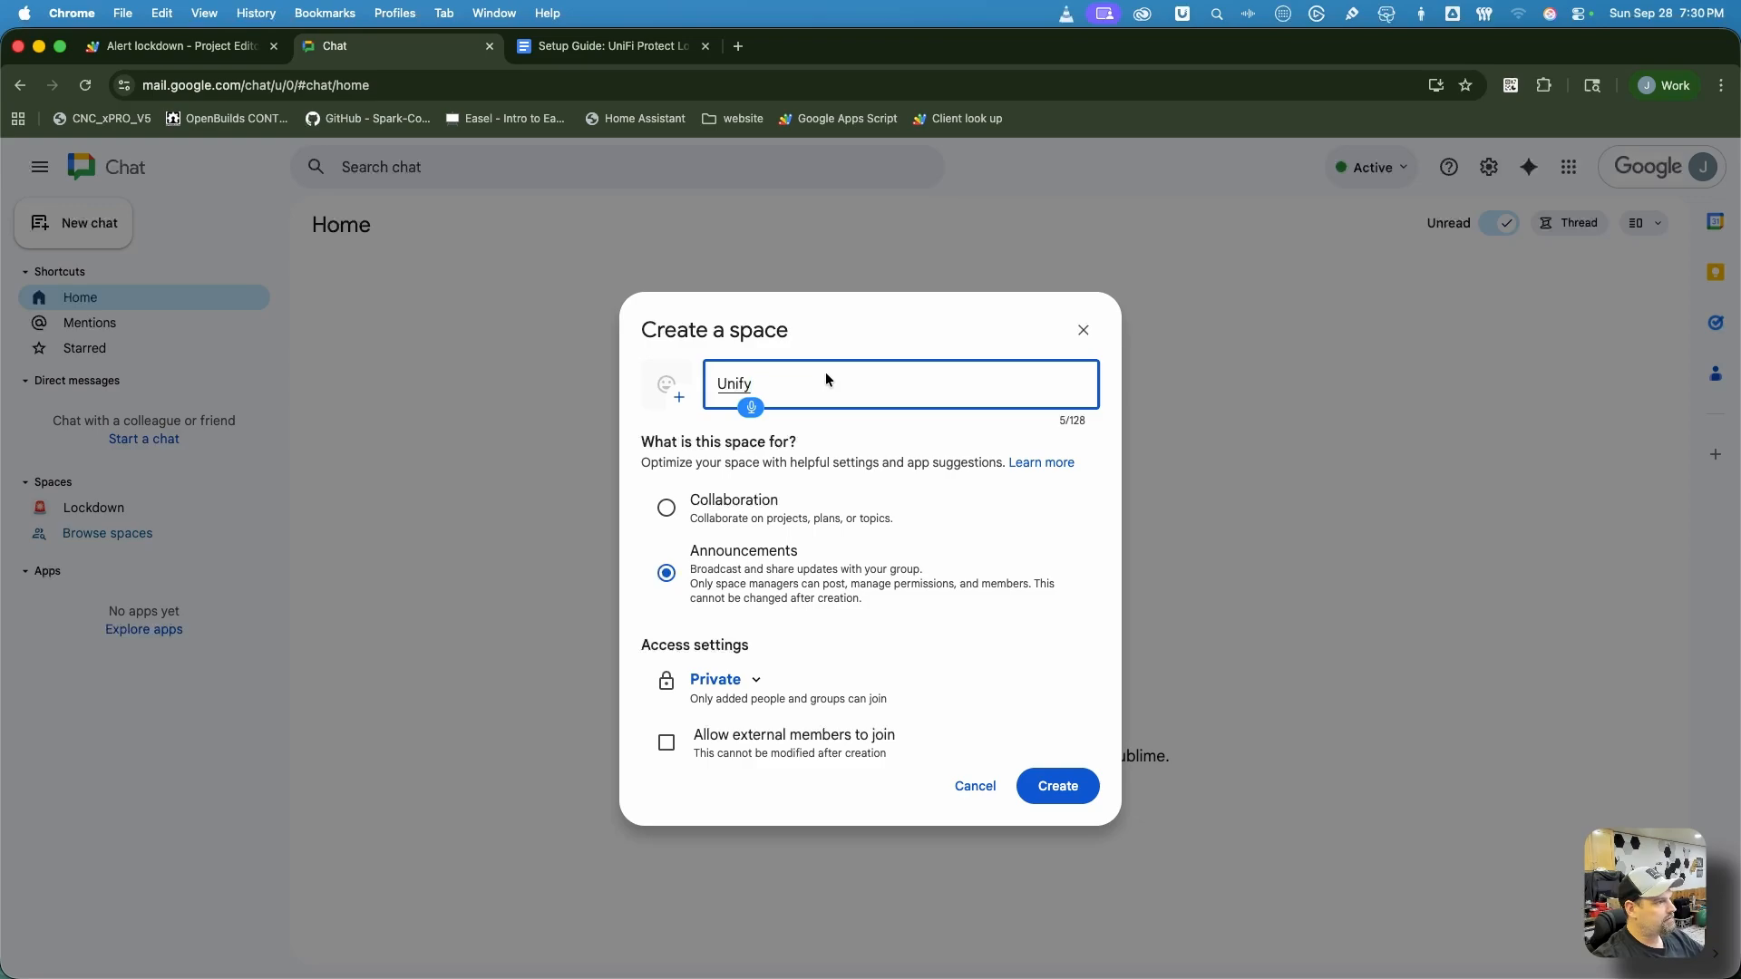
pyautogui.write(' alerts')
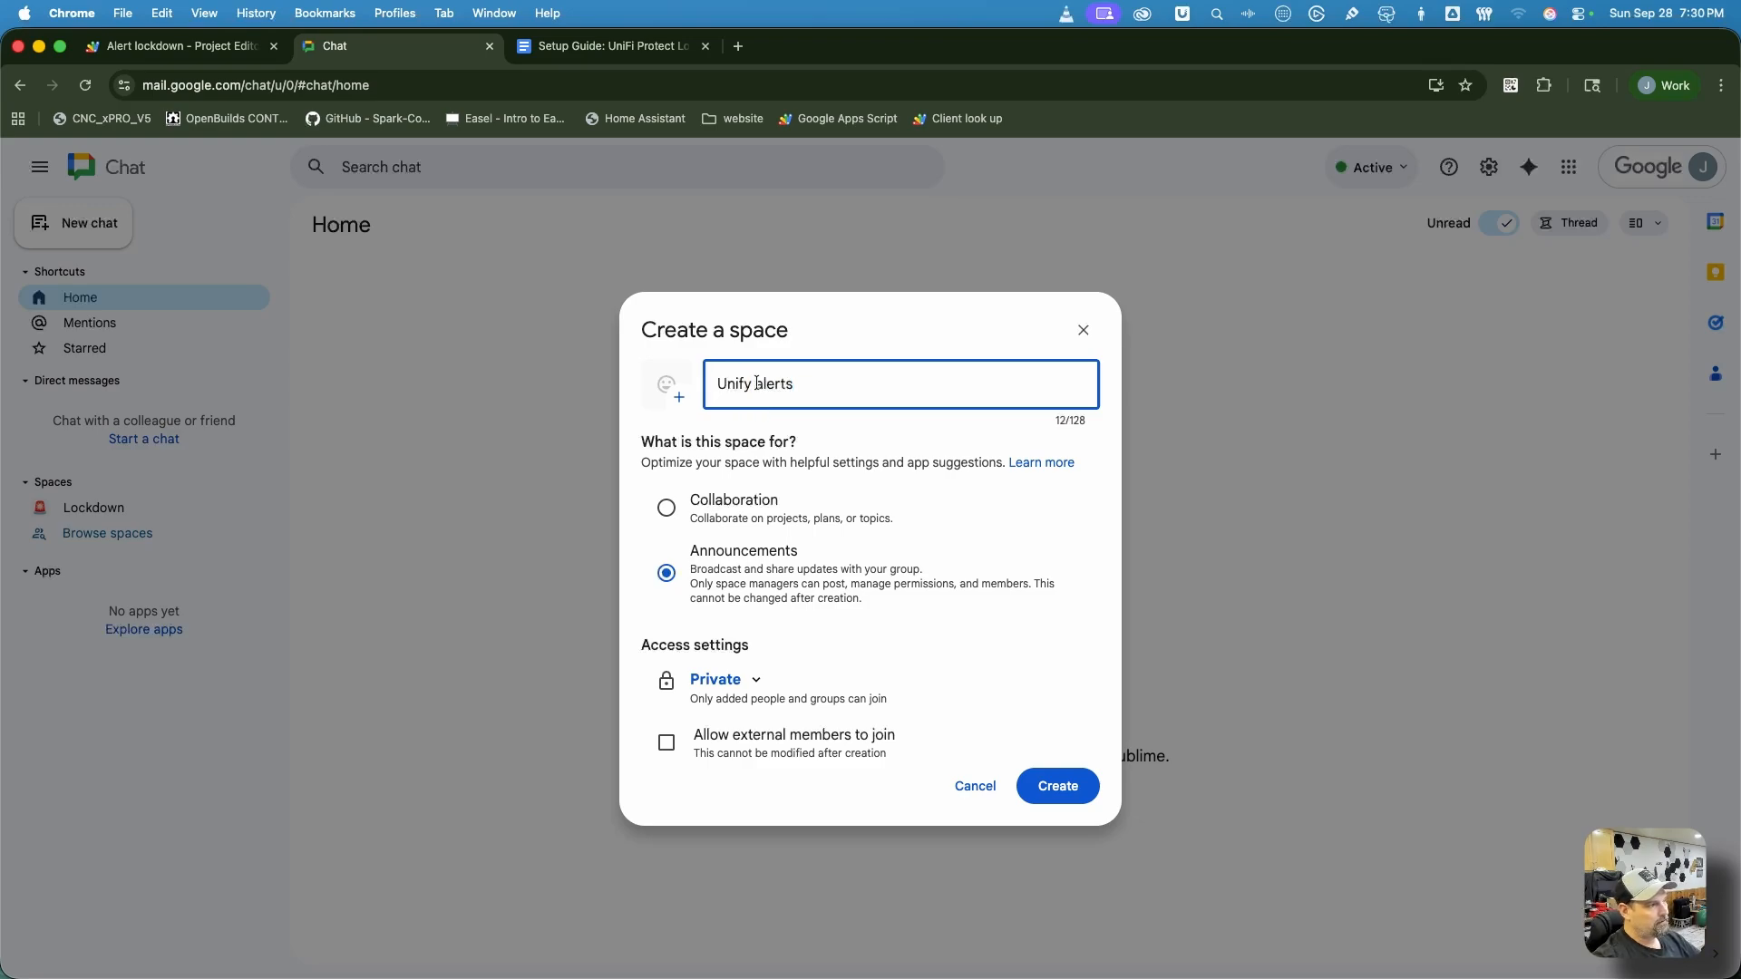
pyautogui.press('BackSpace')
pyautogui.write('i')
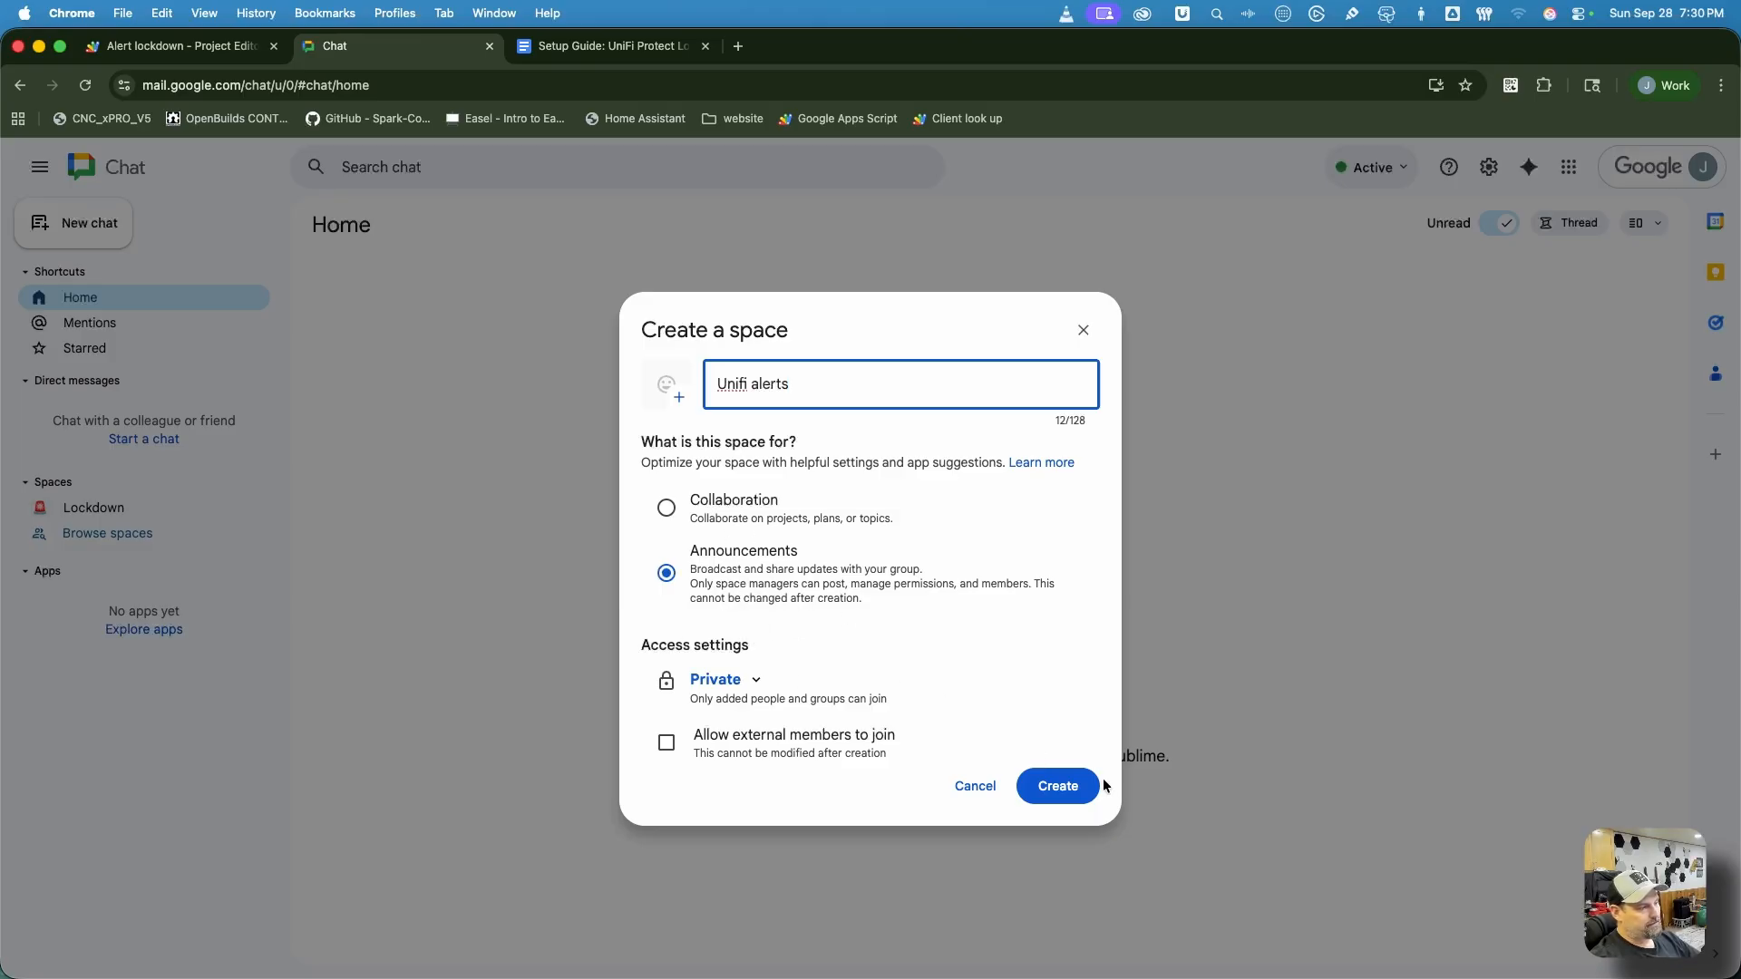
pyautogui.click(1062, 787)
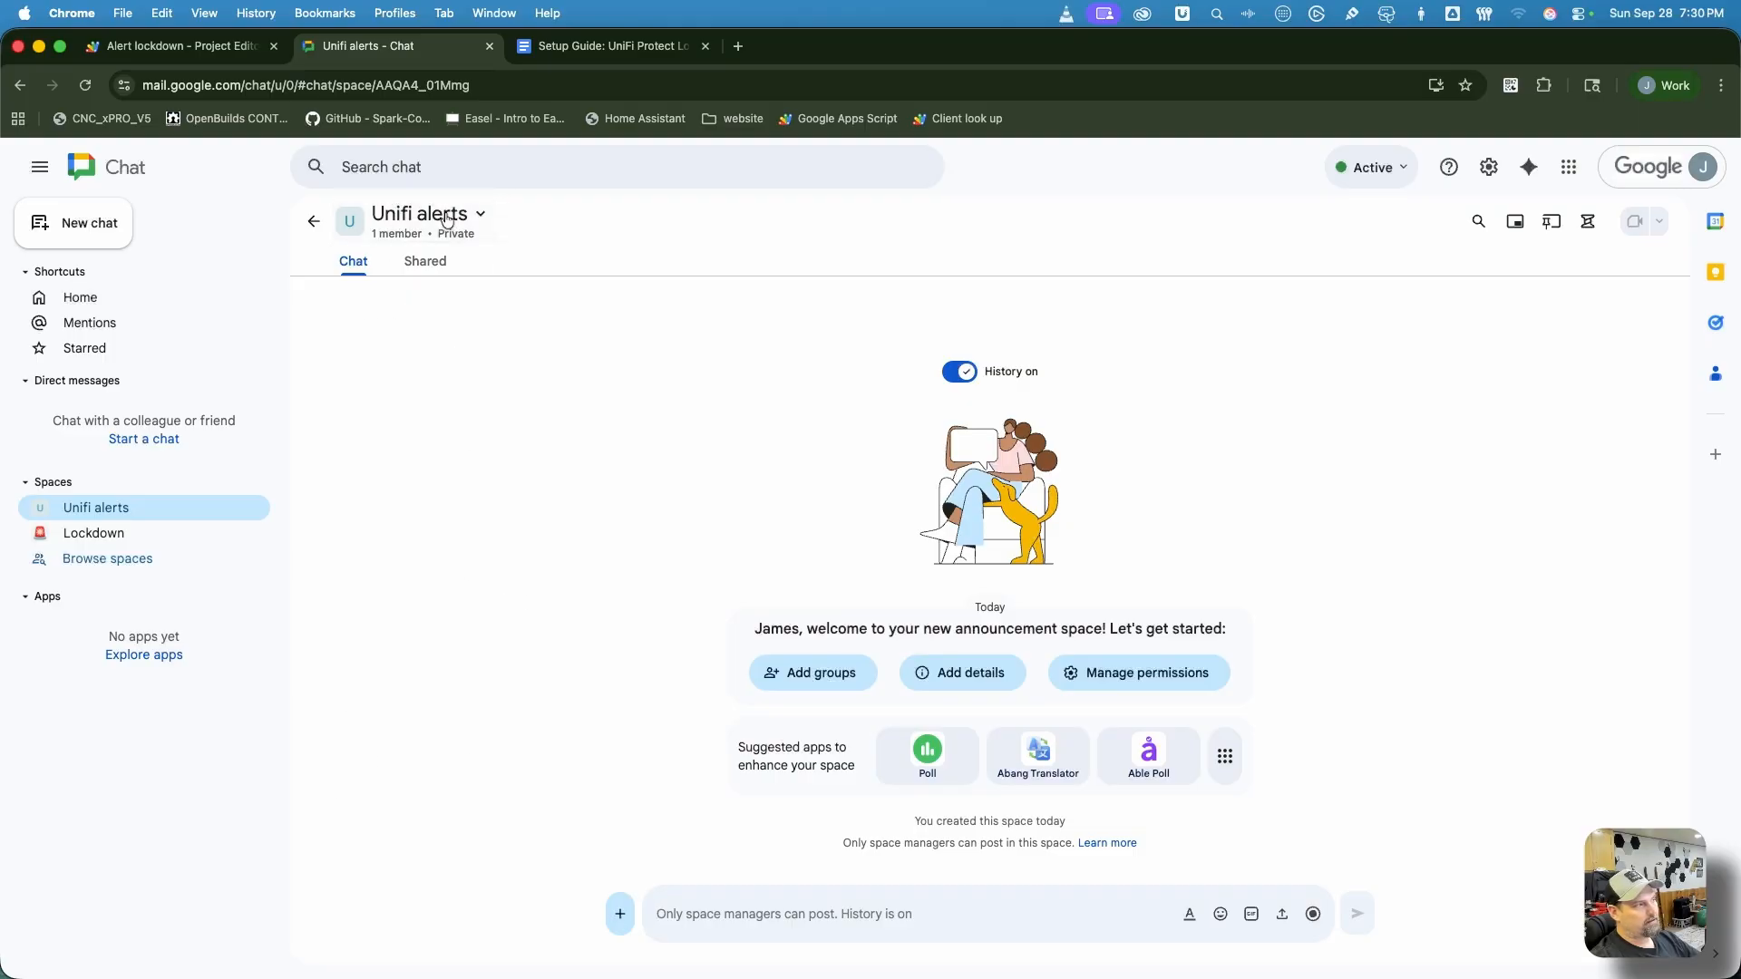
# - Add an incoming webhook named "test" without an avatar to the Unifi alerts space, and copy the webhook's link
pyautogui.click(445, 217)
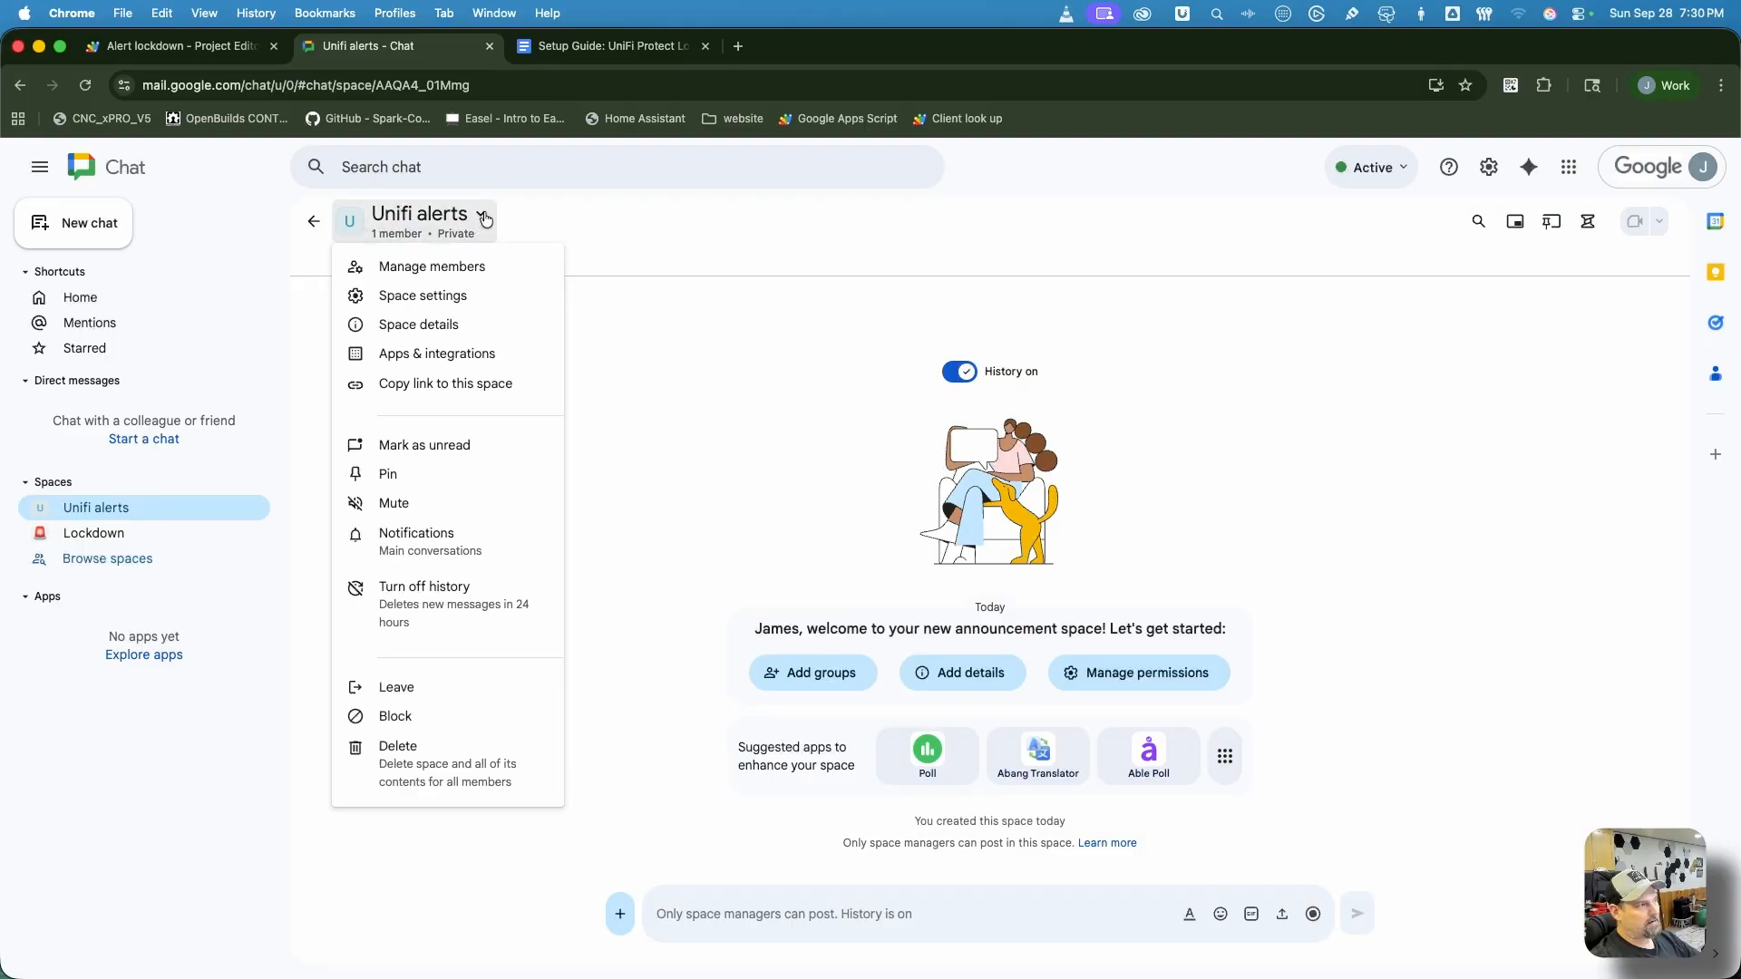
pyautogui.click(444, 306)
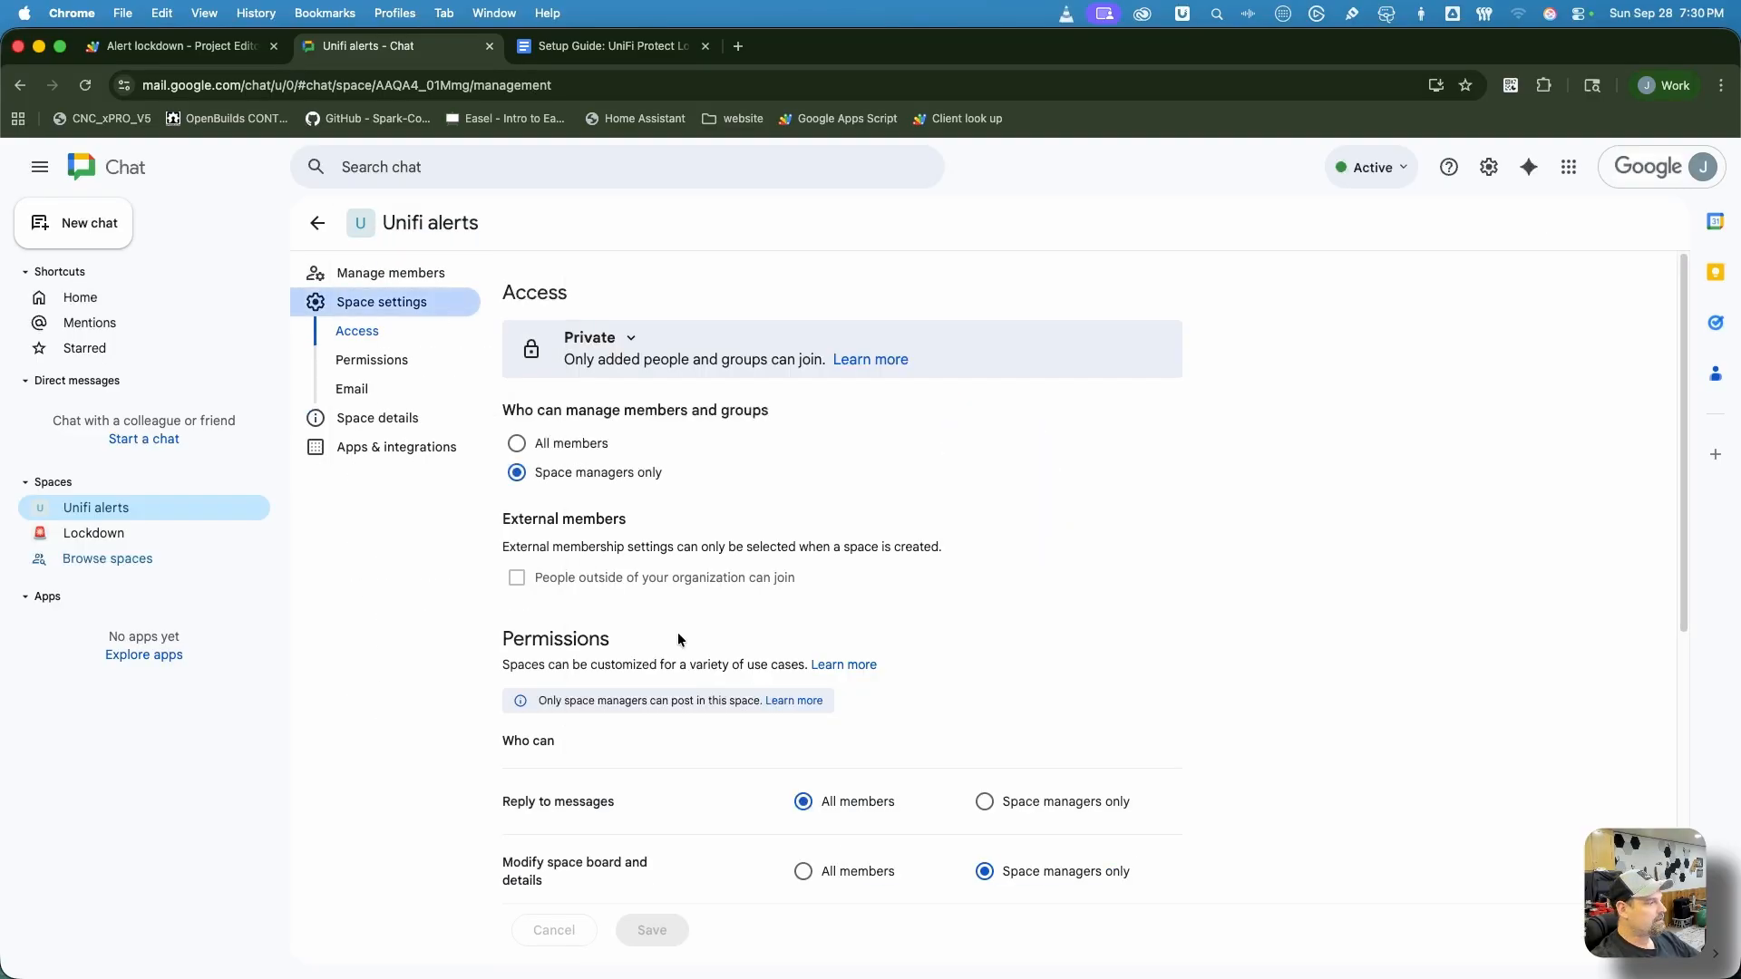
pyautogui.click(362, 449)
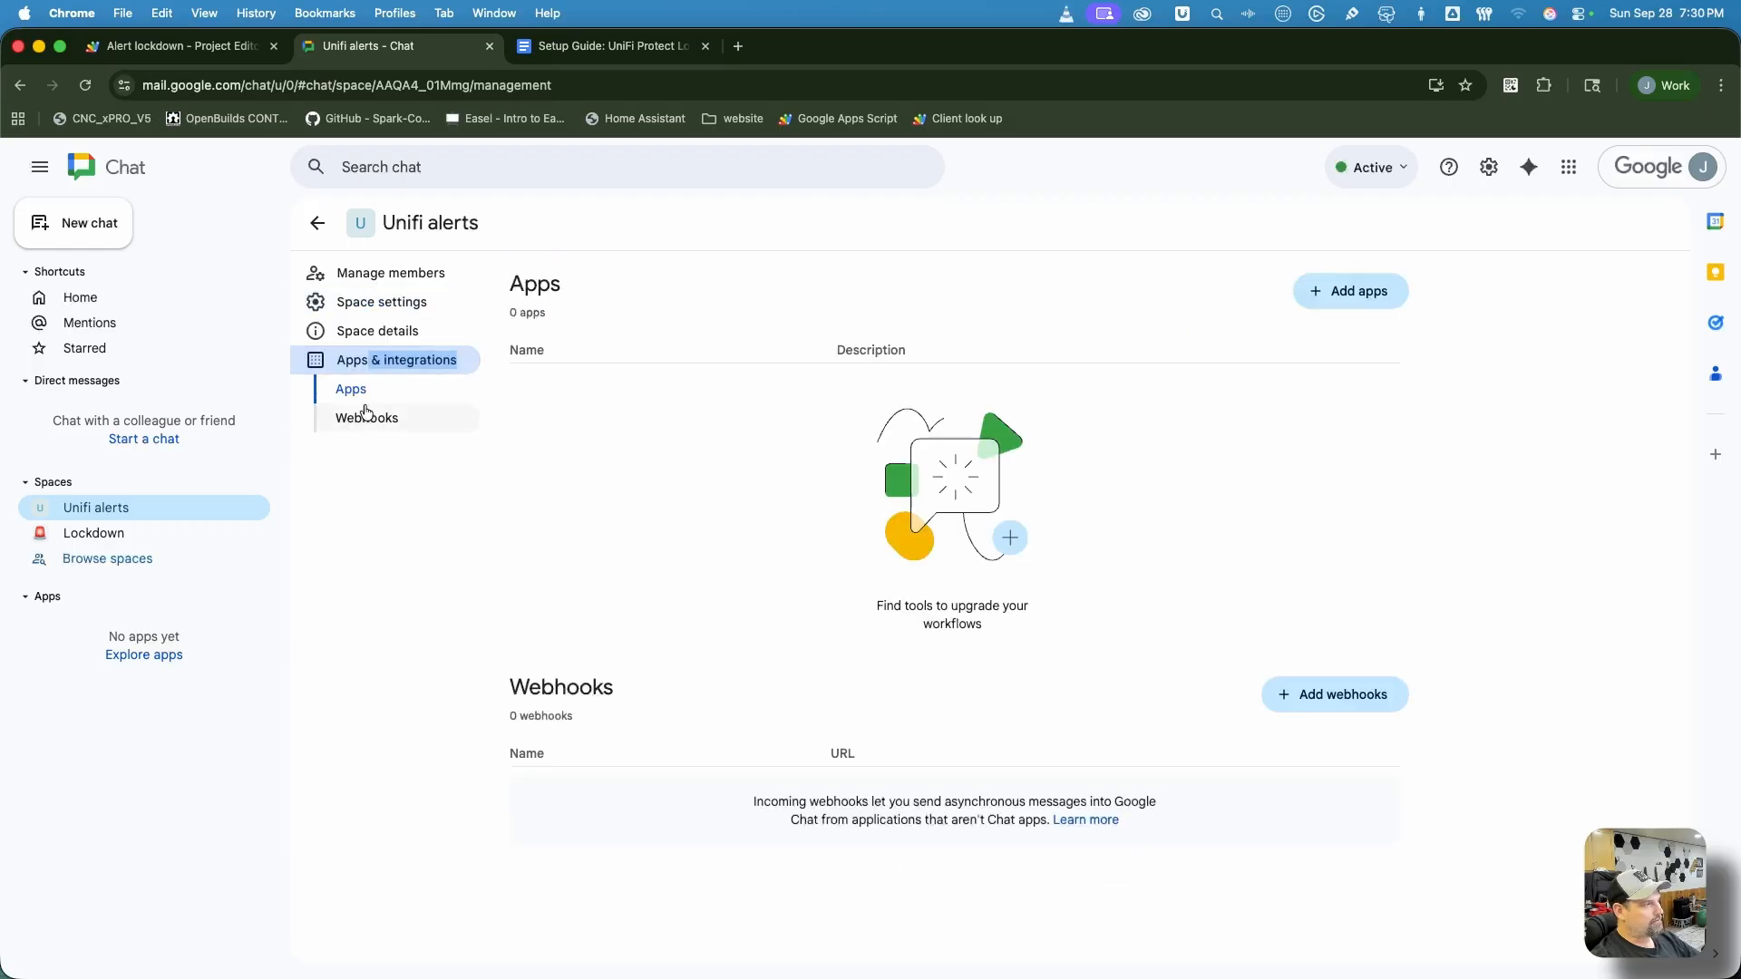
pyautogui.click(358, 418)
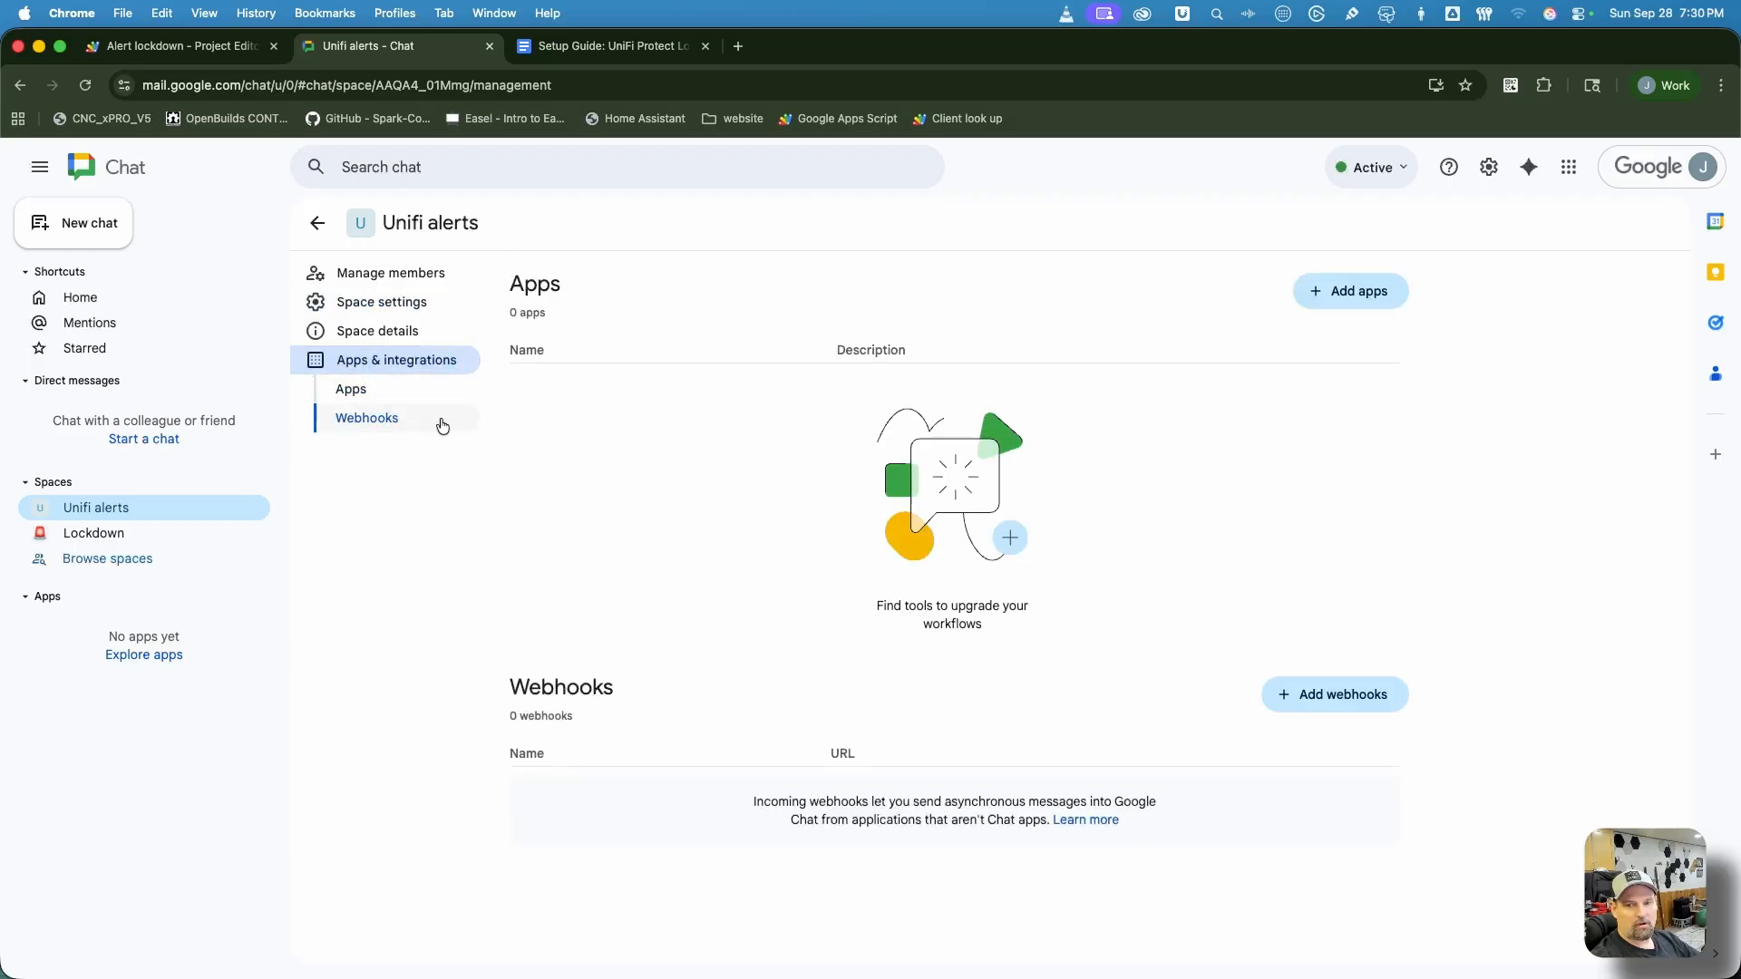
pyautogui.click(1356, 695)
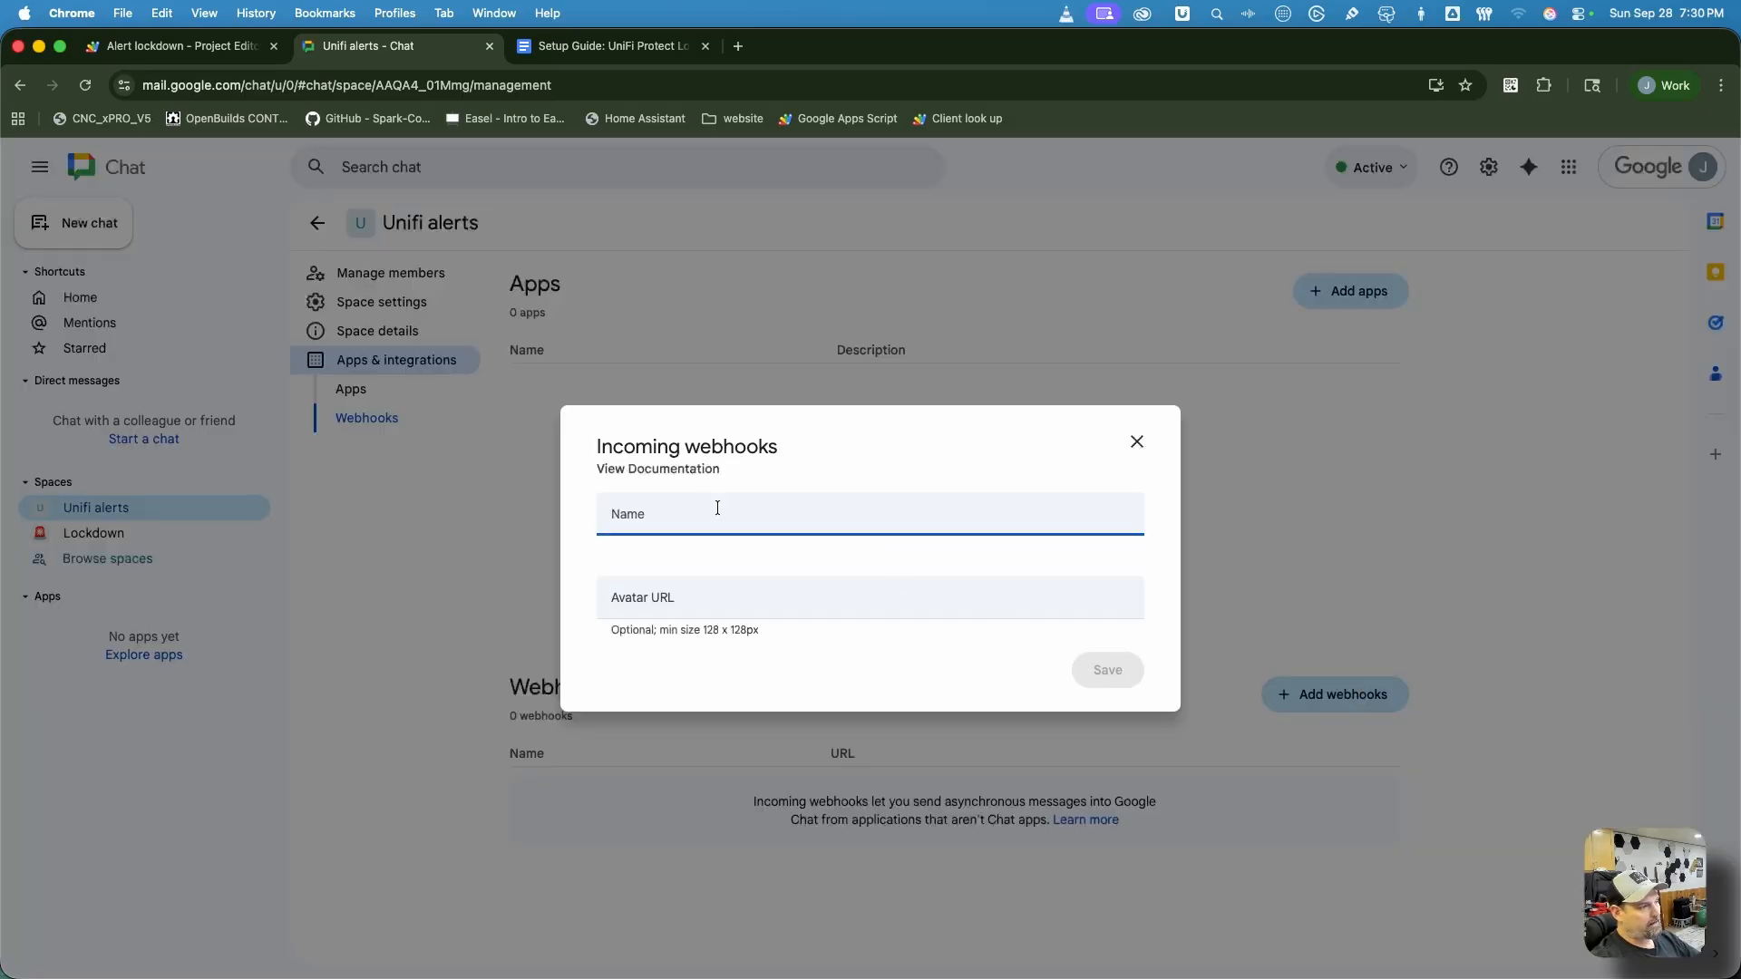
pyautogui.write('test')
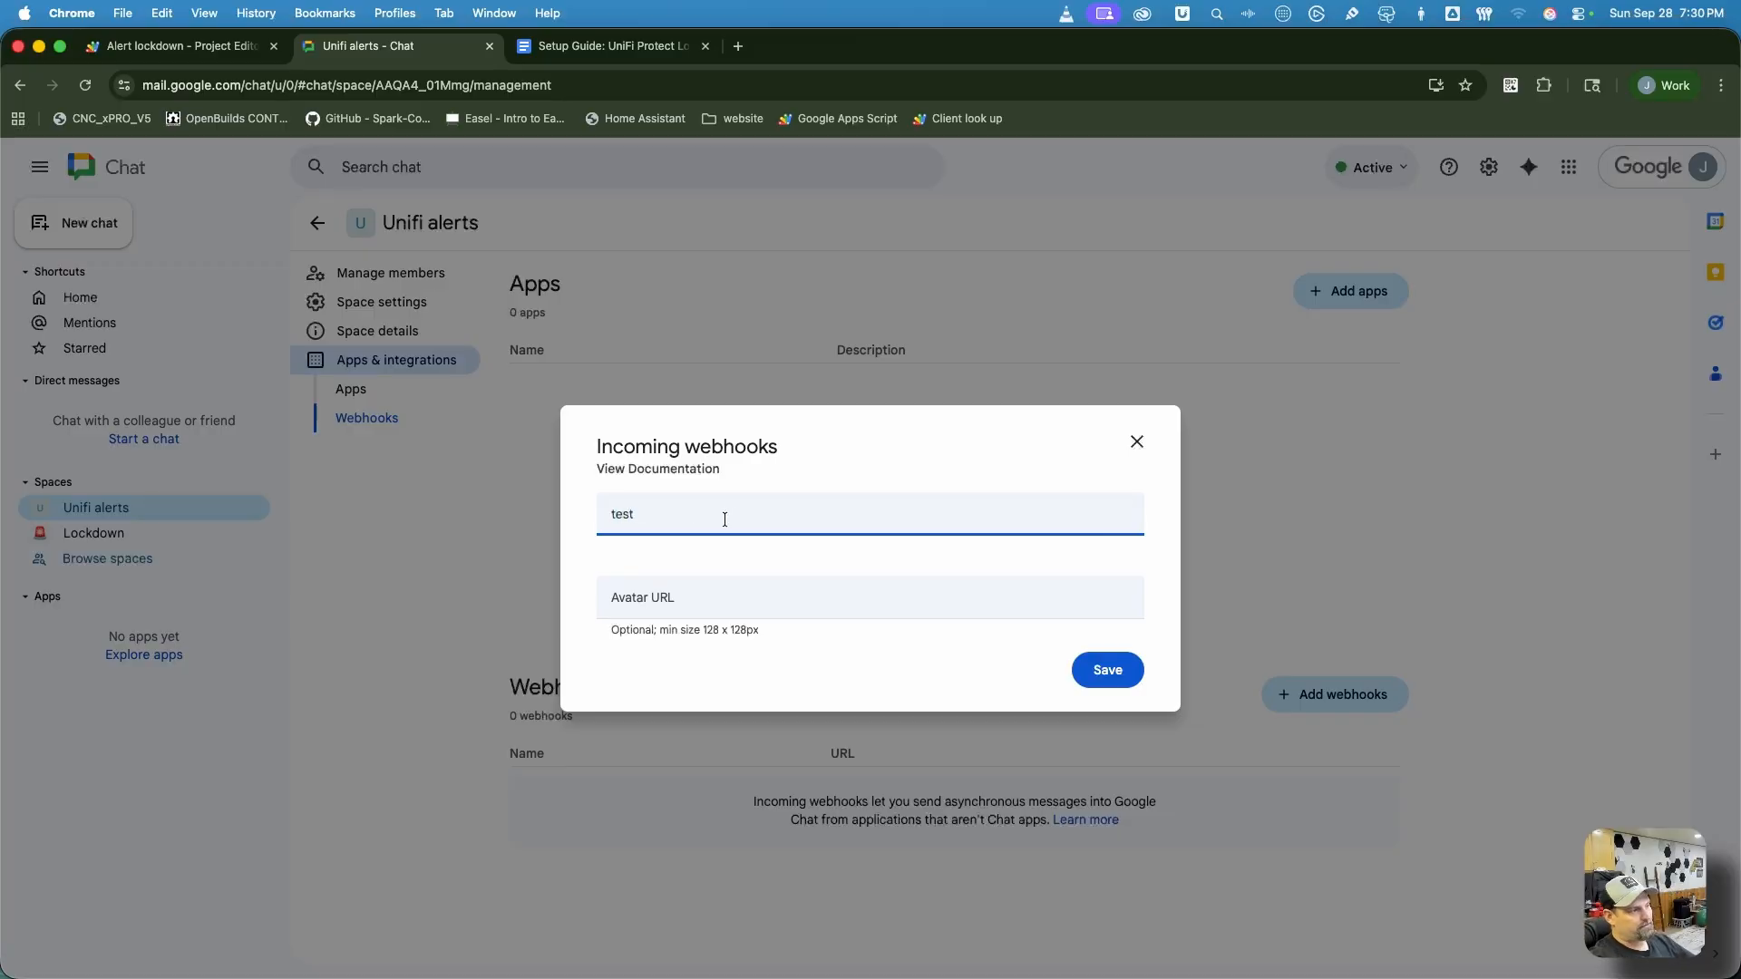
pyautogui.click(607, 607)
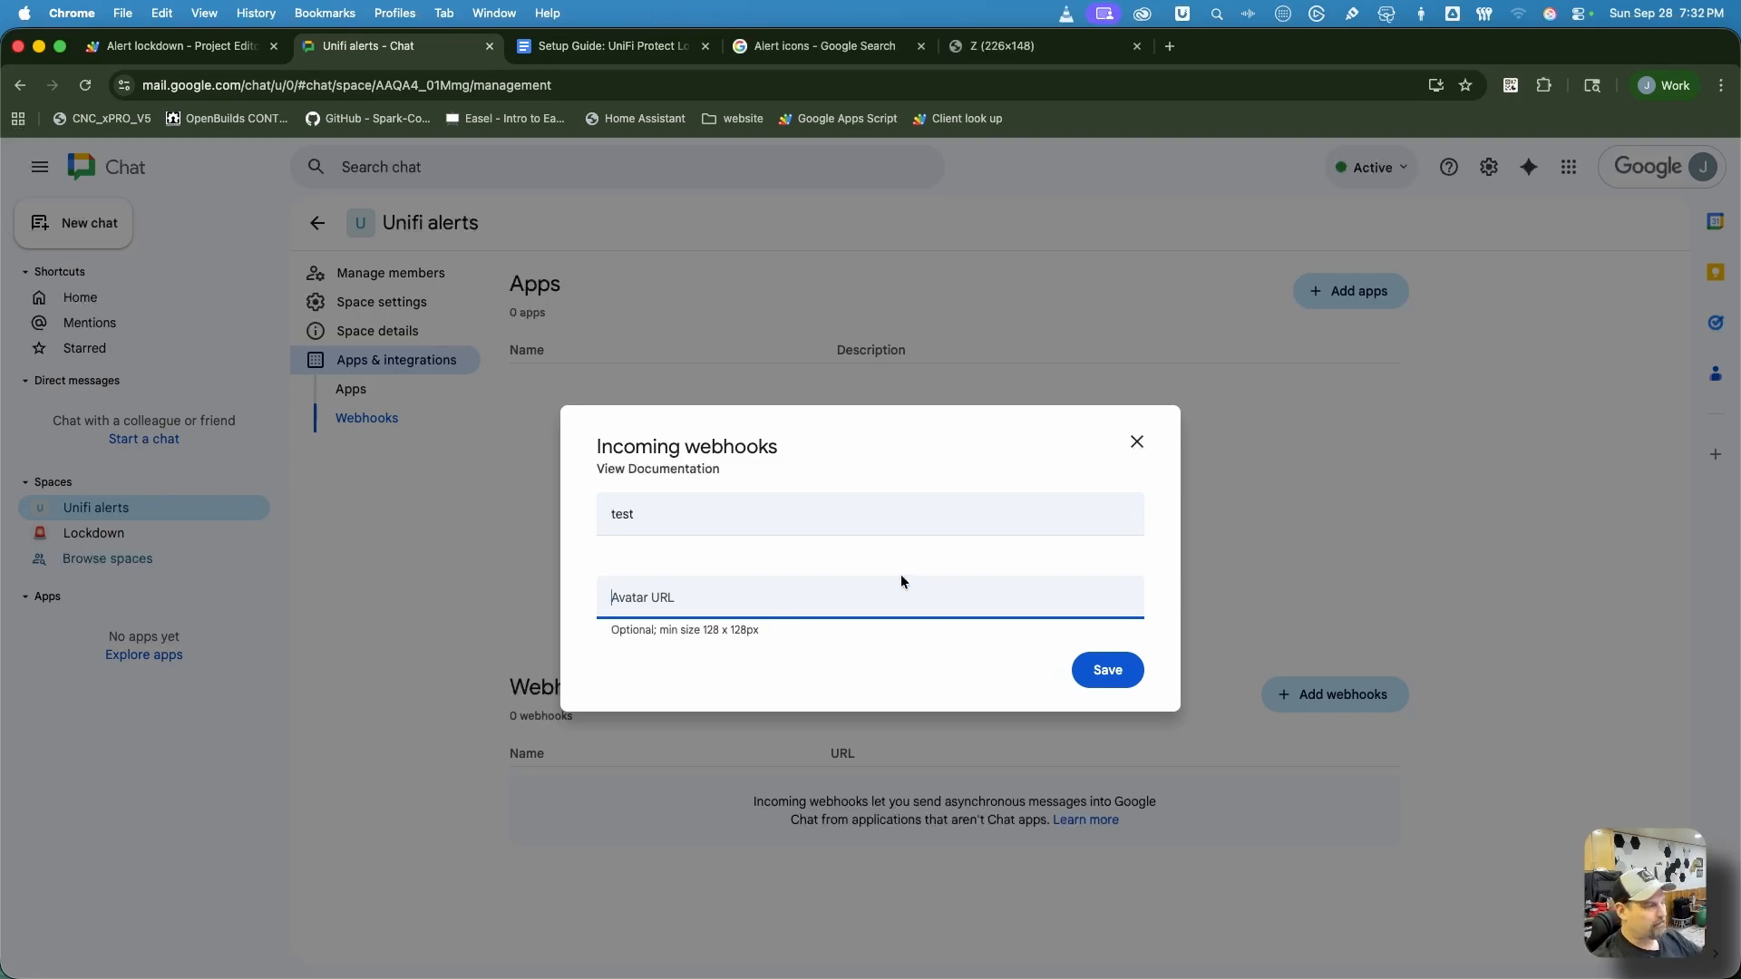
pyautogui.click(1096, 660)
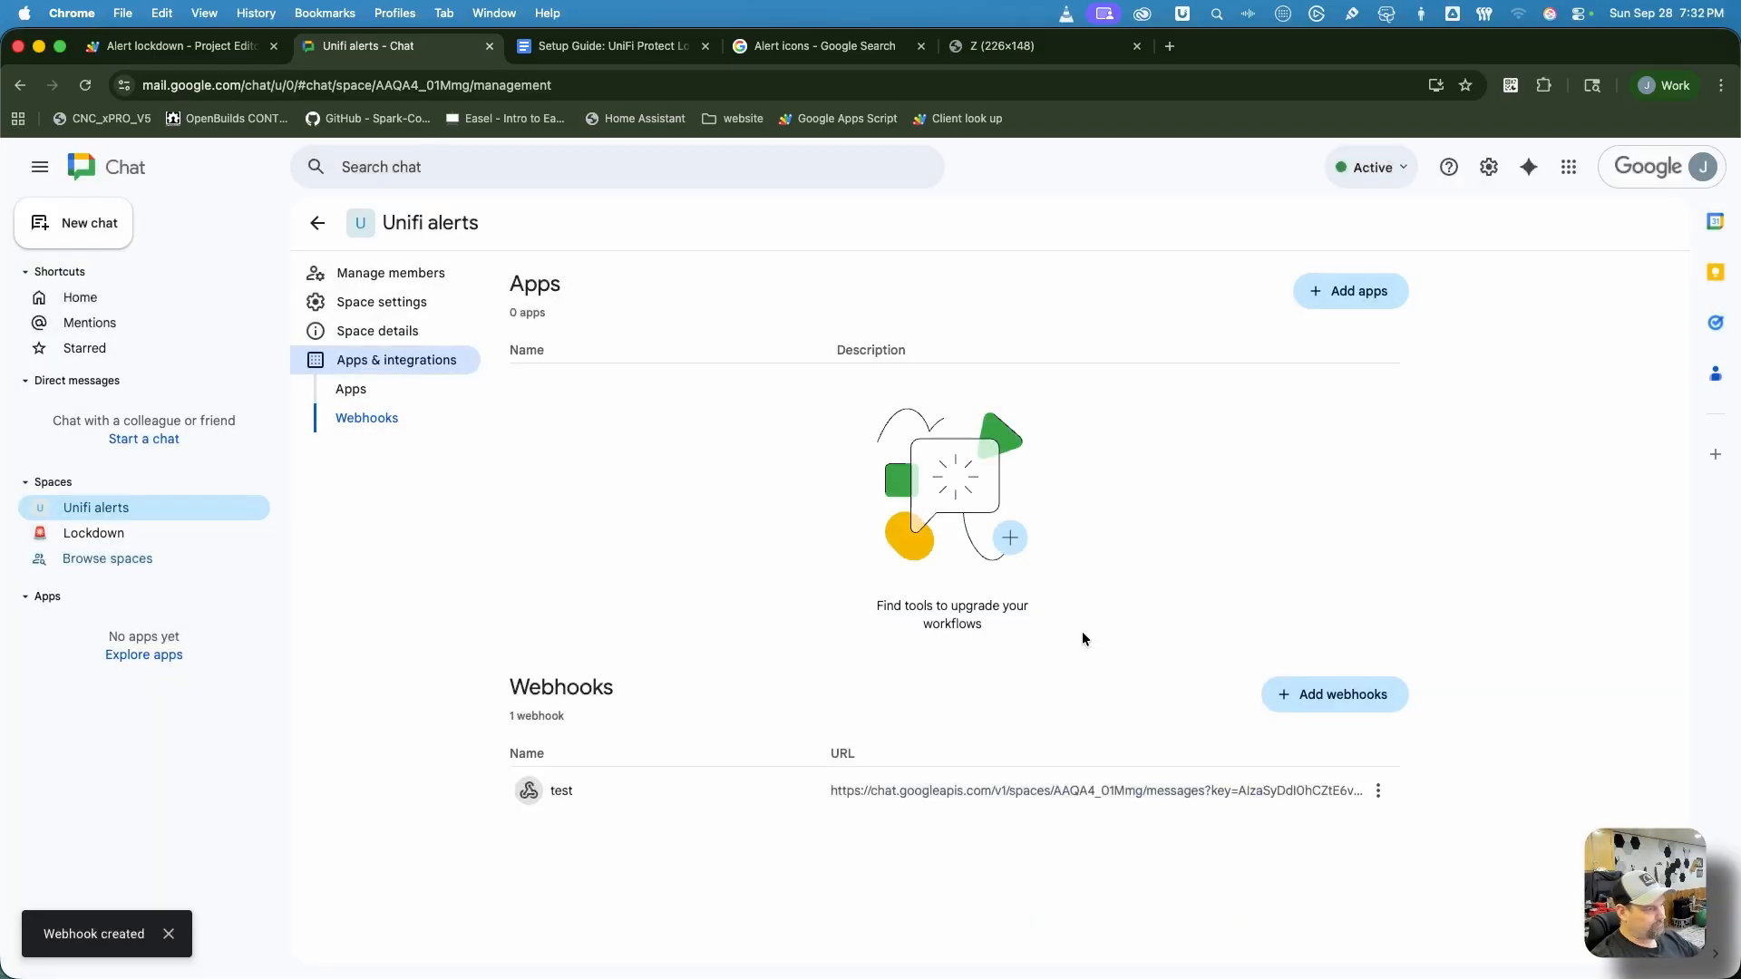
pyautogui.click(1377, 791)
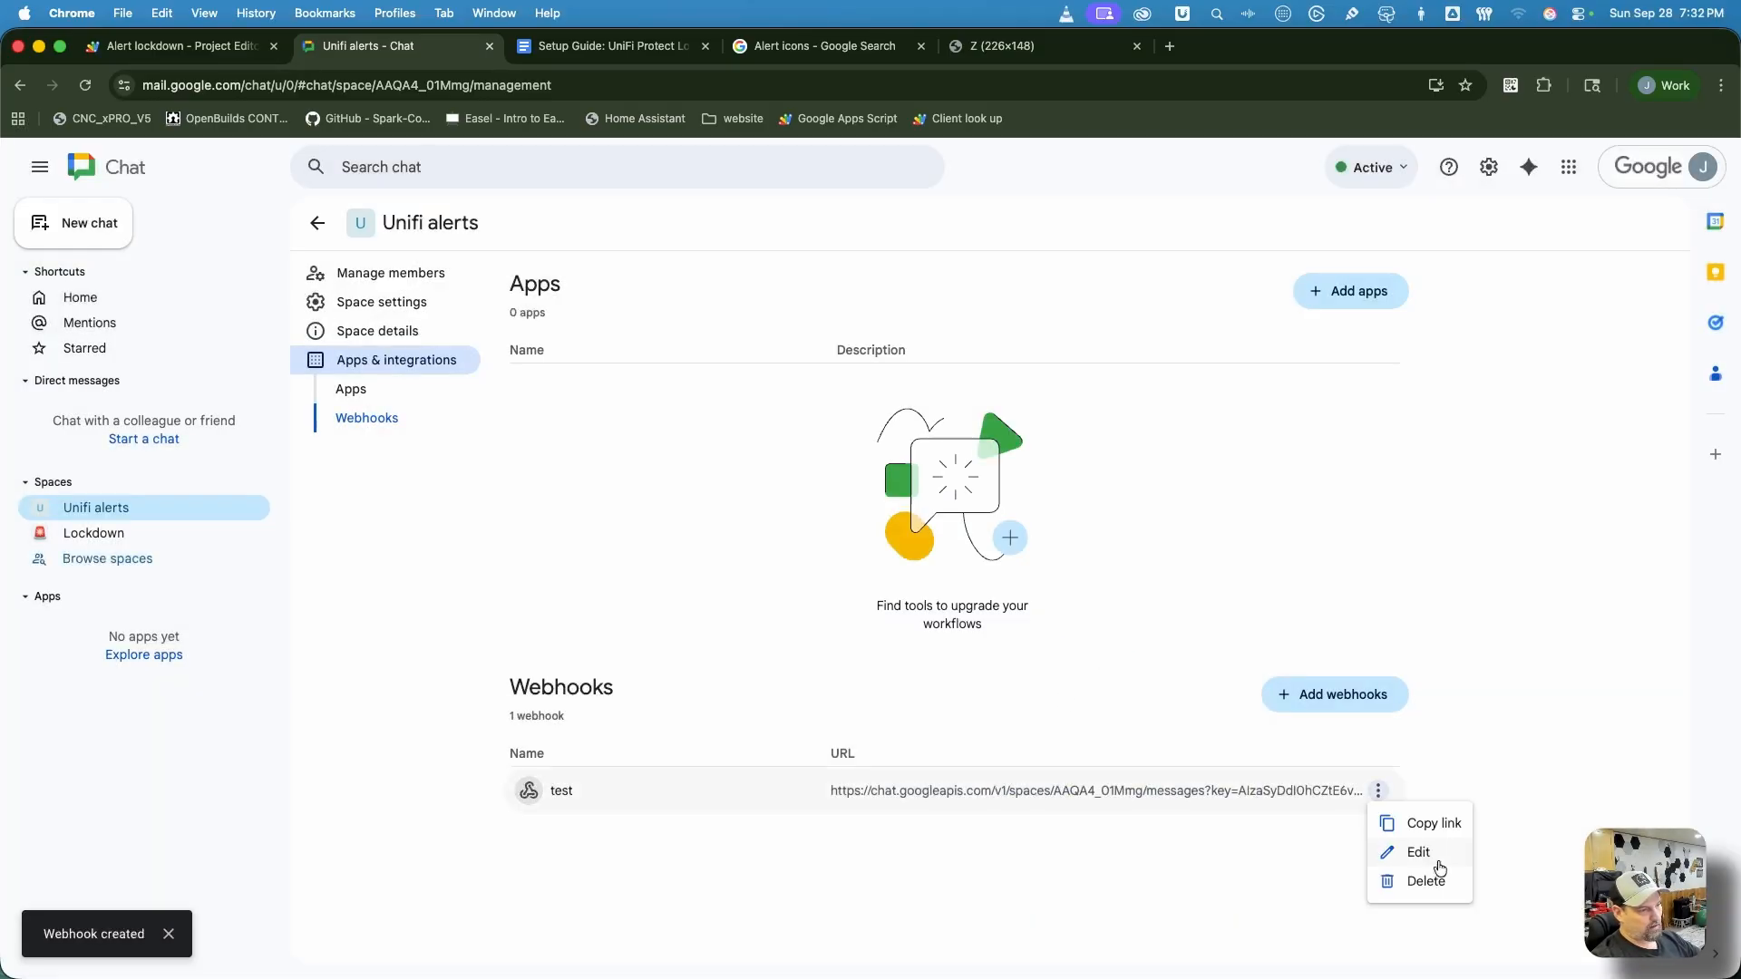
pyautogui.click(1433, 823)
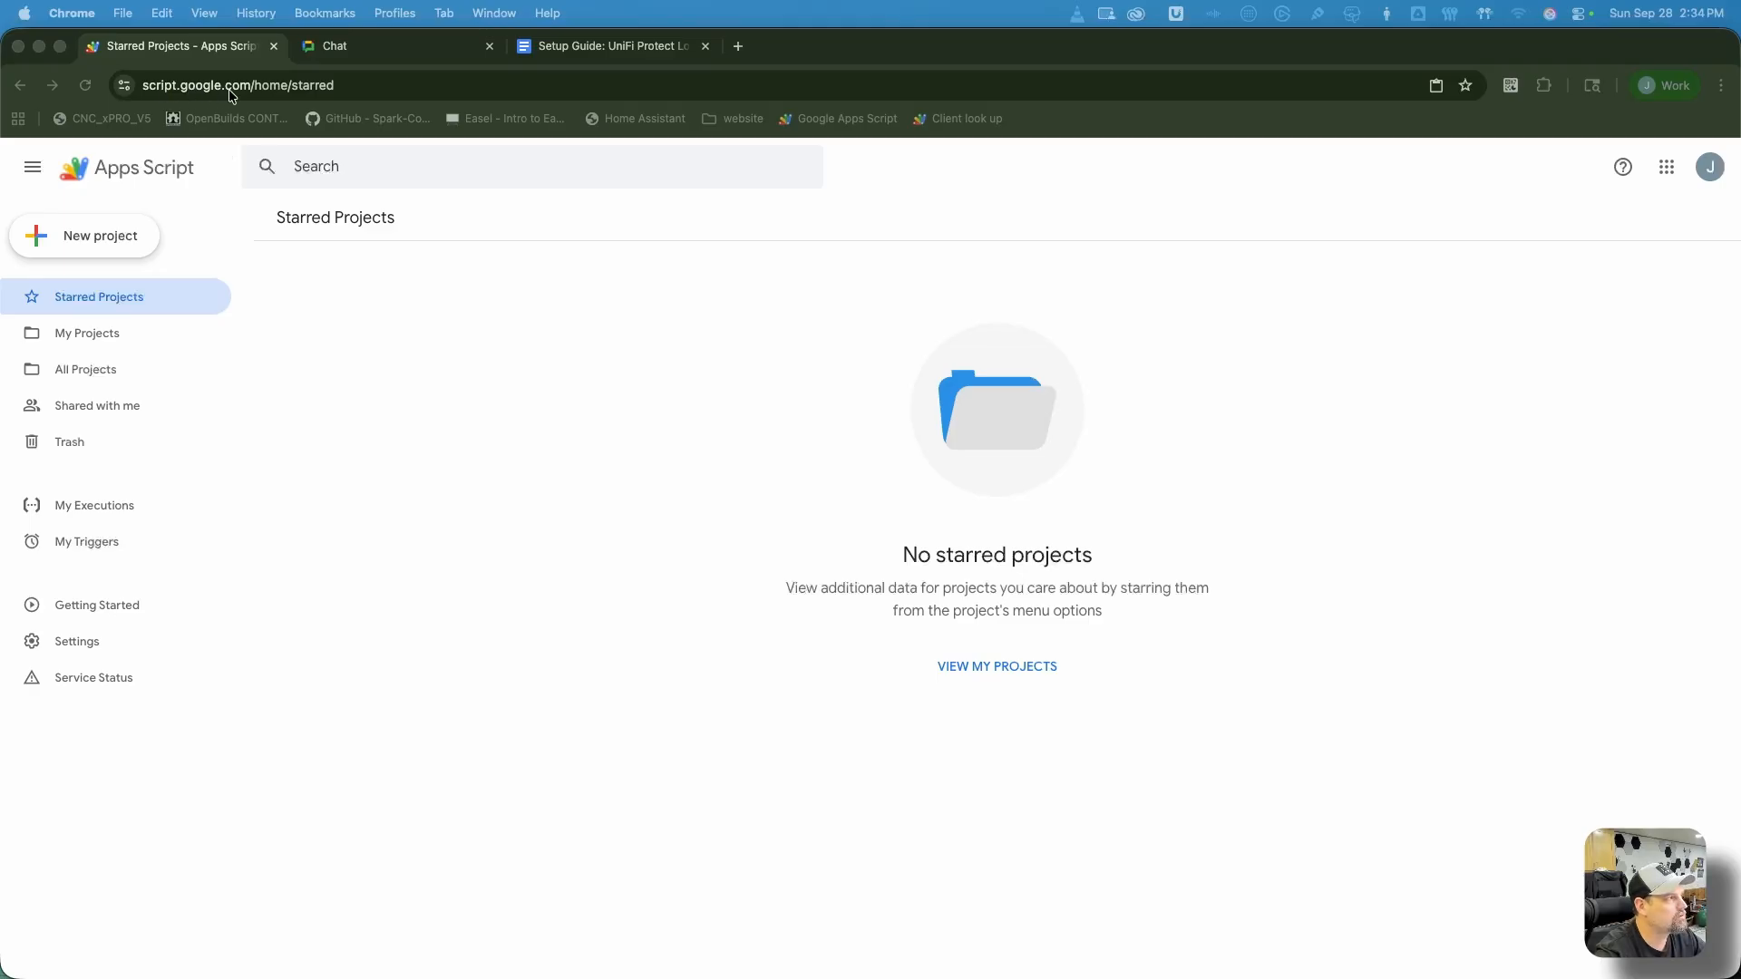
# - Create a new project in Google Apps Script and delete all the default code from Code.gs
pyautogui.click(105, 238)
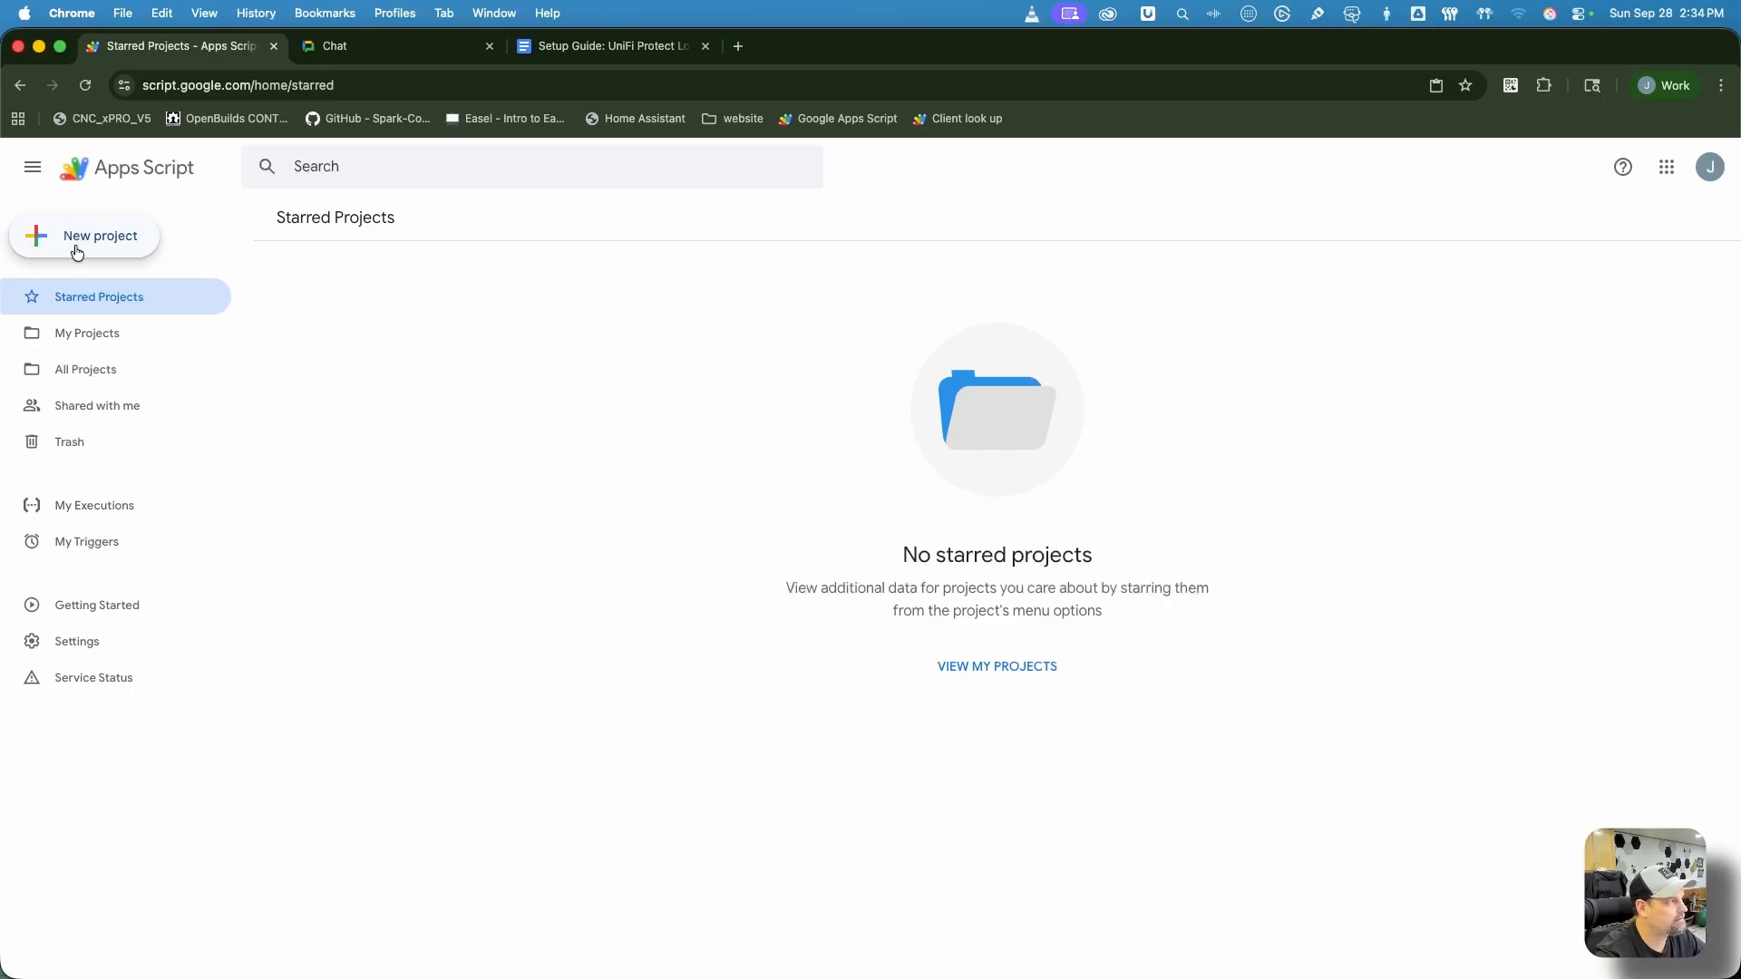
pyautogui.click(77, 251)
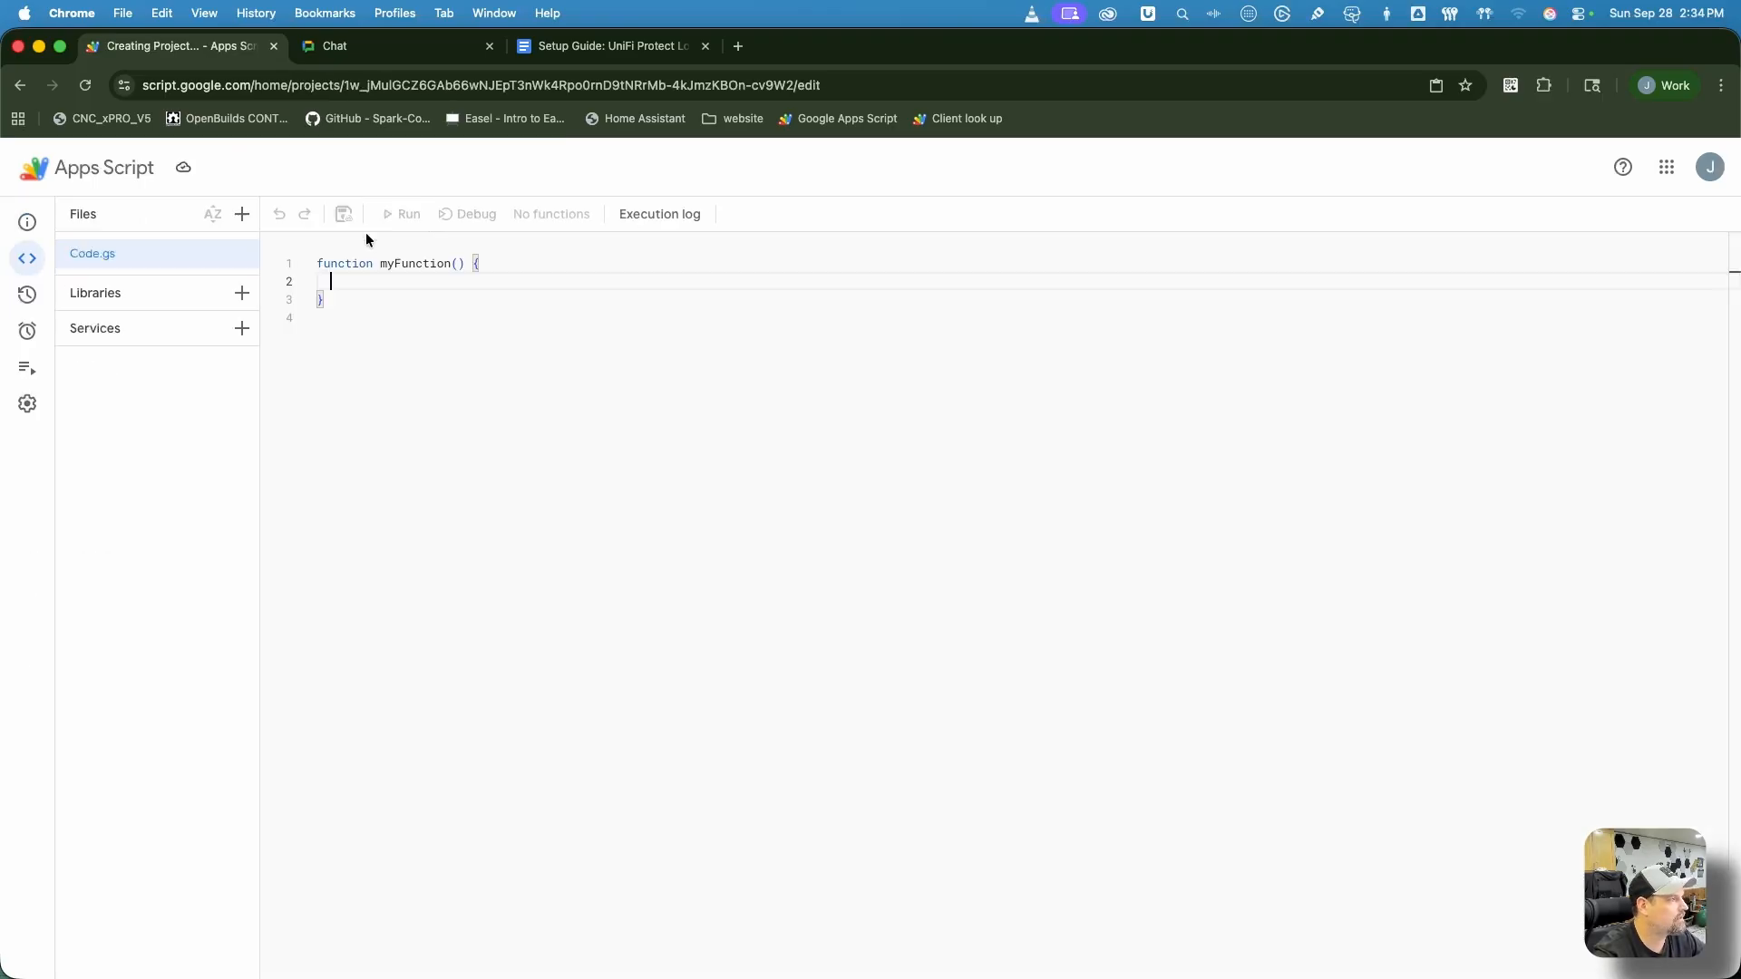
pyautogui.press('super+a')
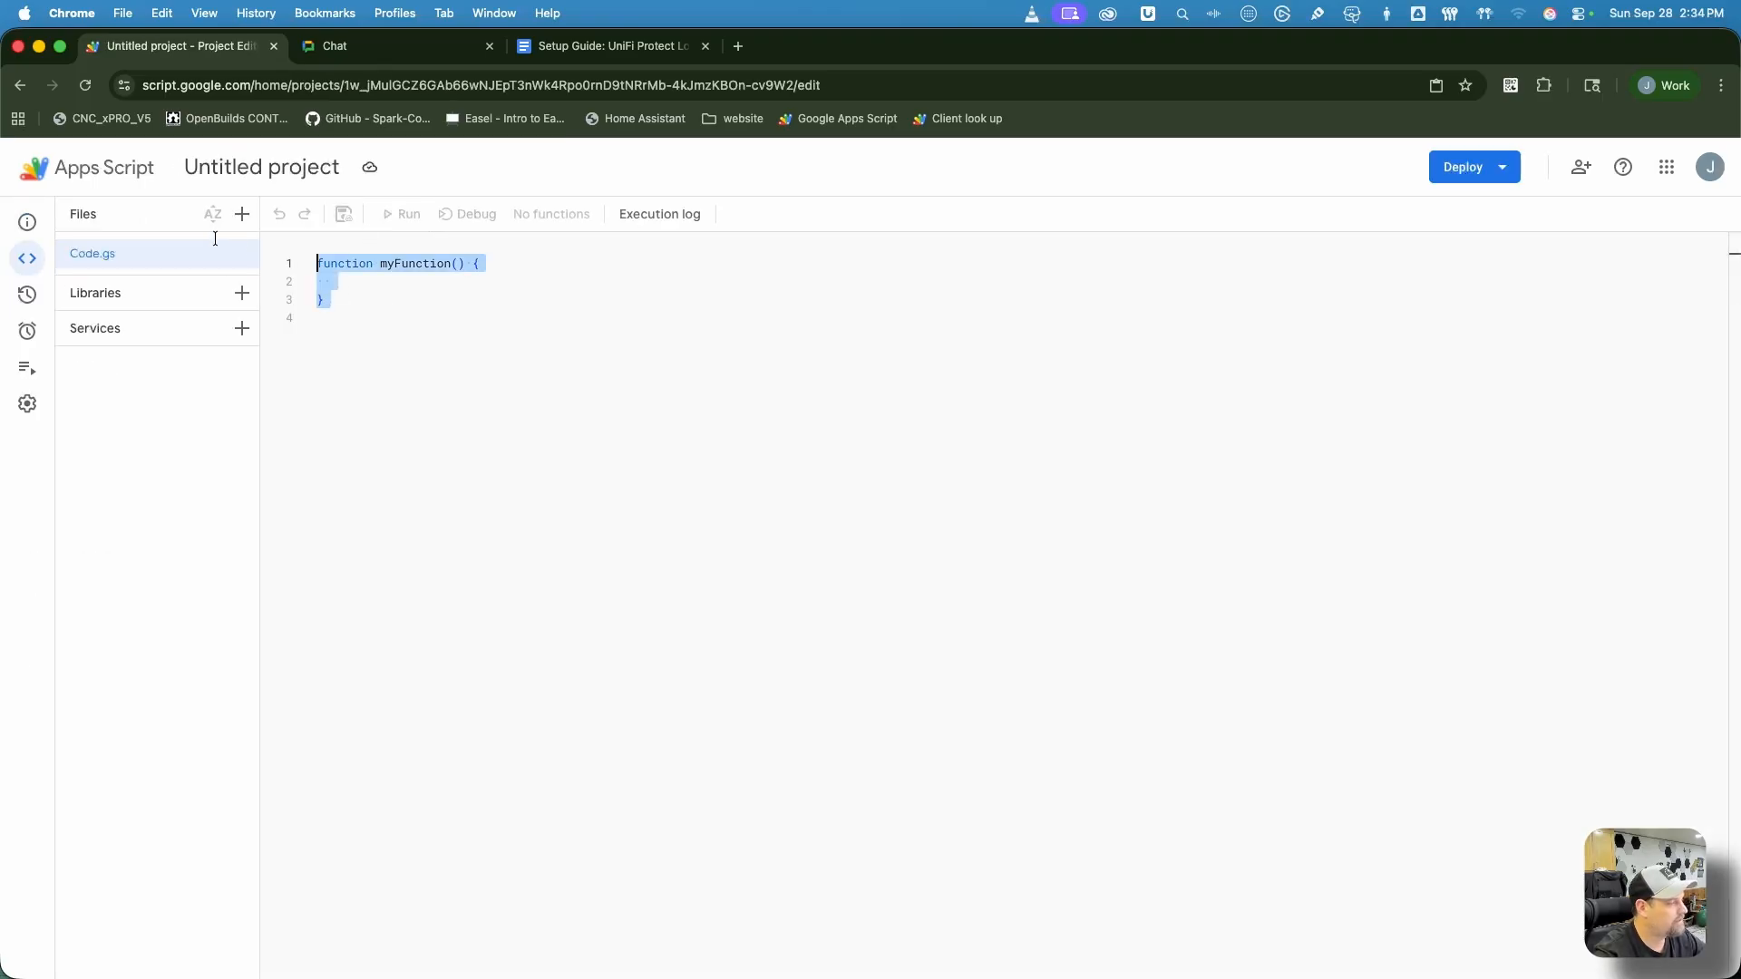
pyautogui.press('BackSpace')
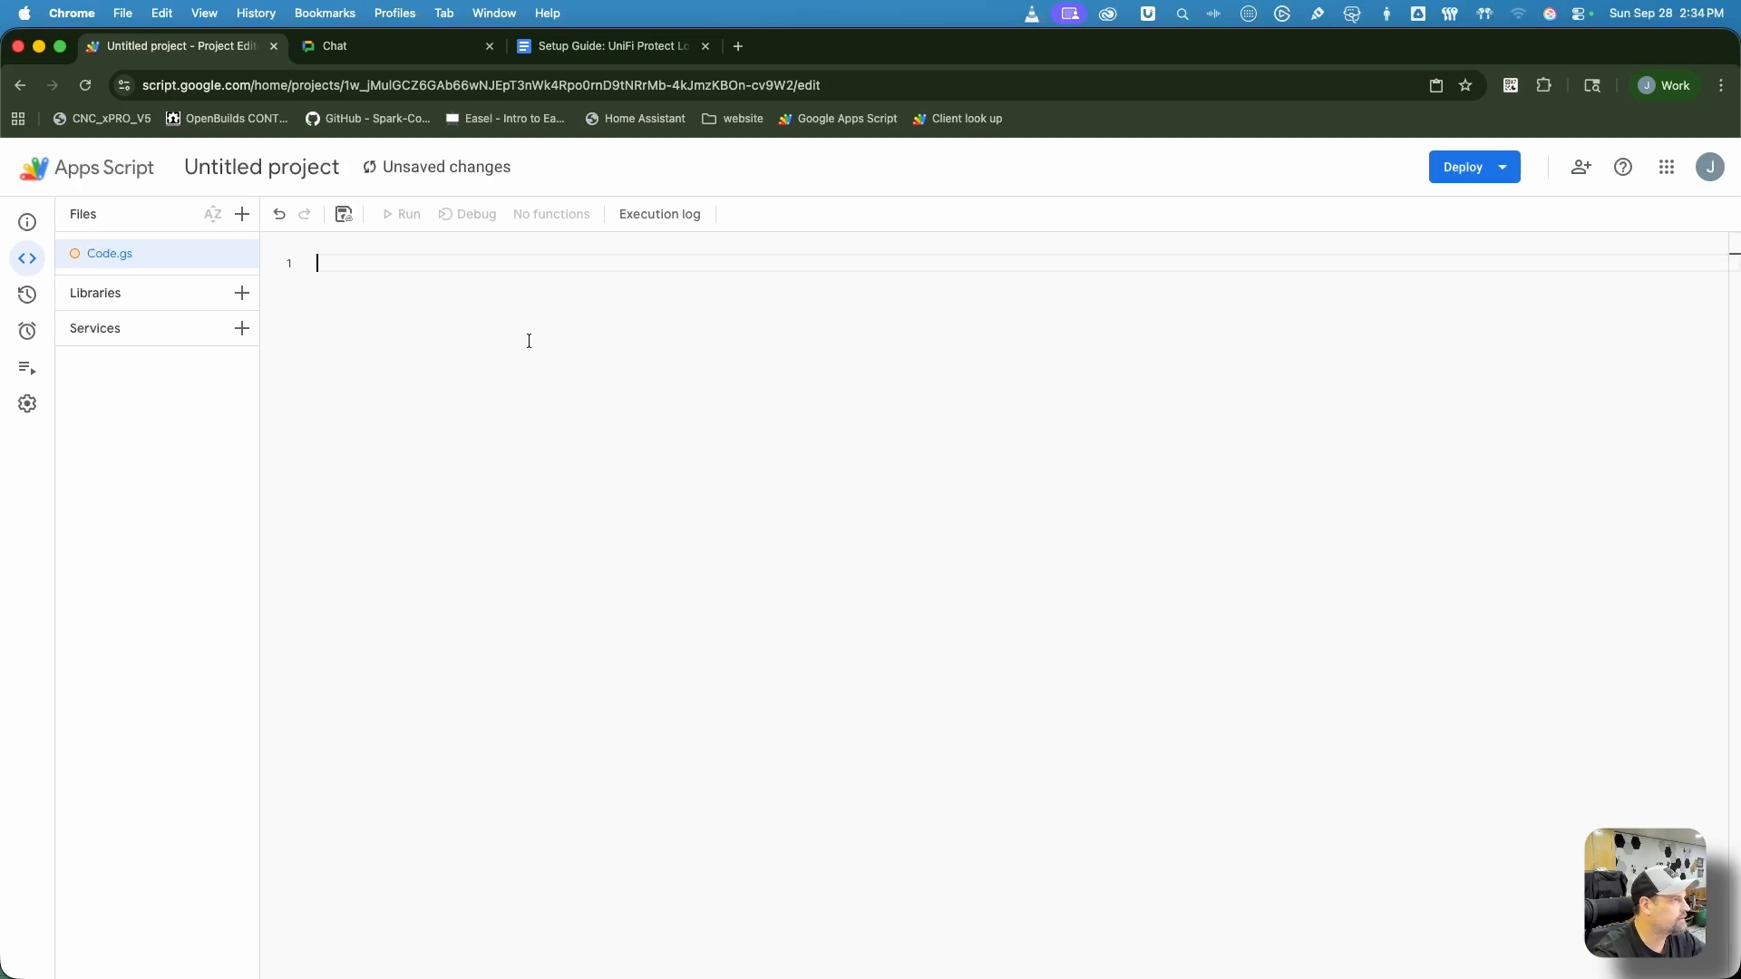
# - Paste the complete lockdown alert script from the setup guide into the empty Code.gs file
pyautogui.rightClick(836, 550)
pyautogui.click(947, 791)
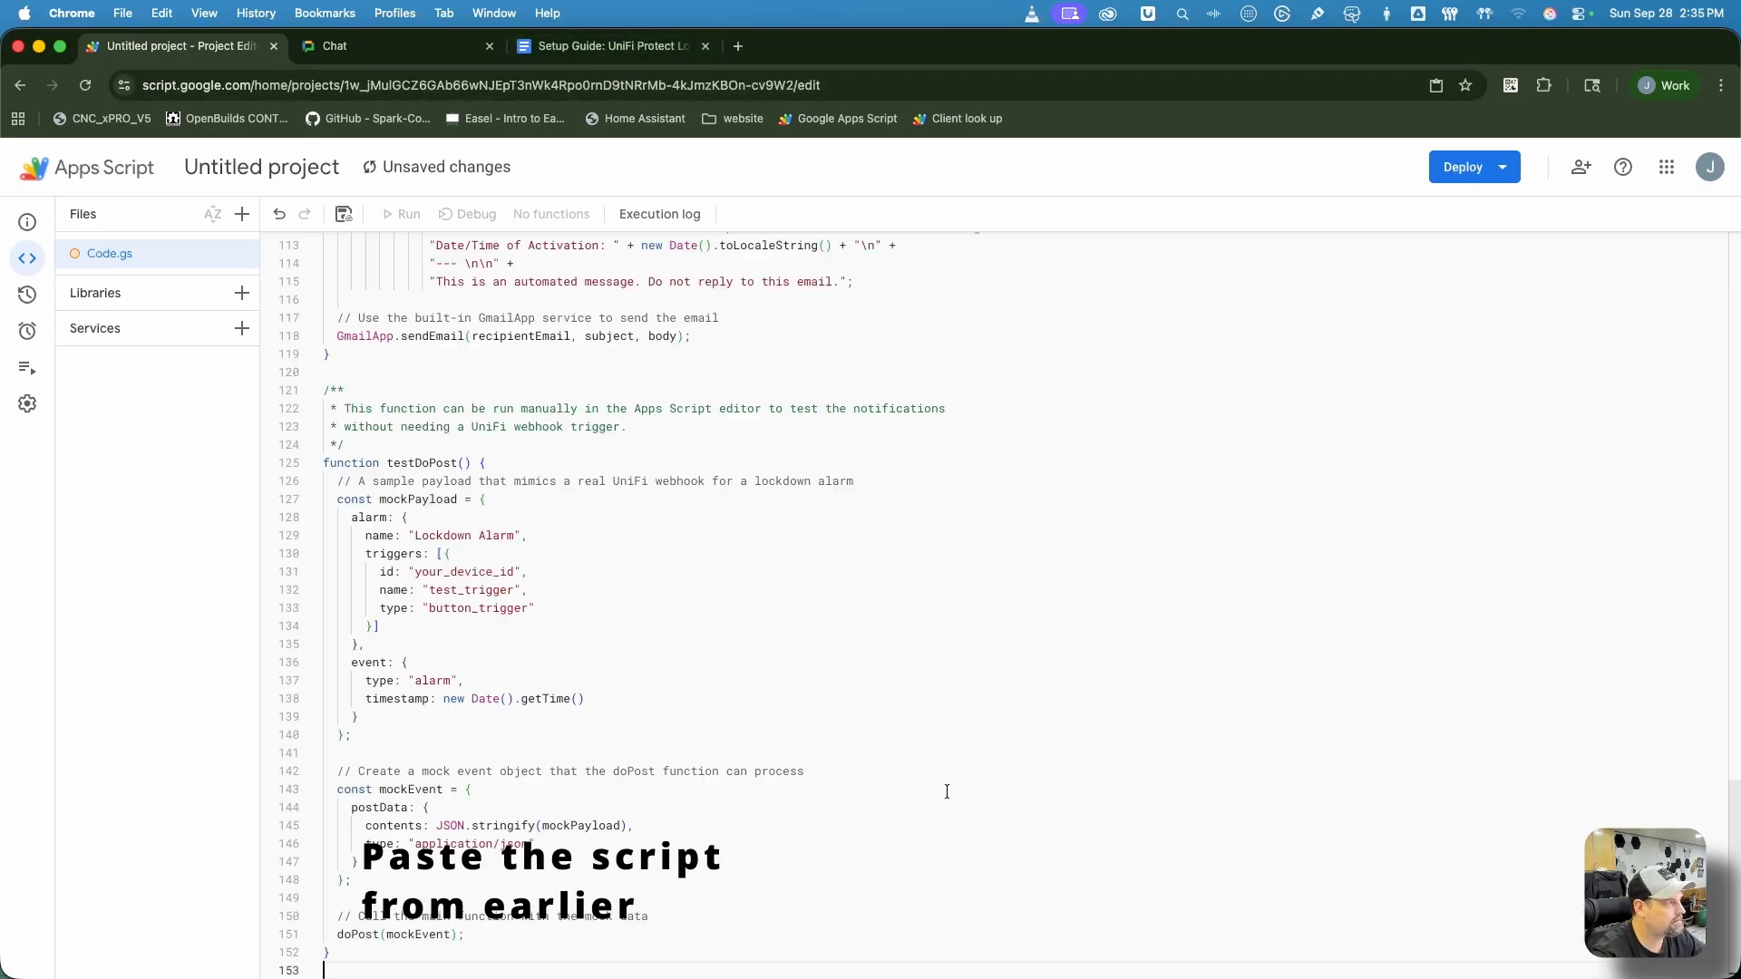
pyautogui.scroll(10, 987, 622)
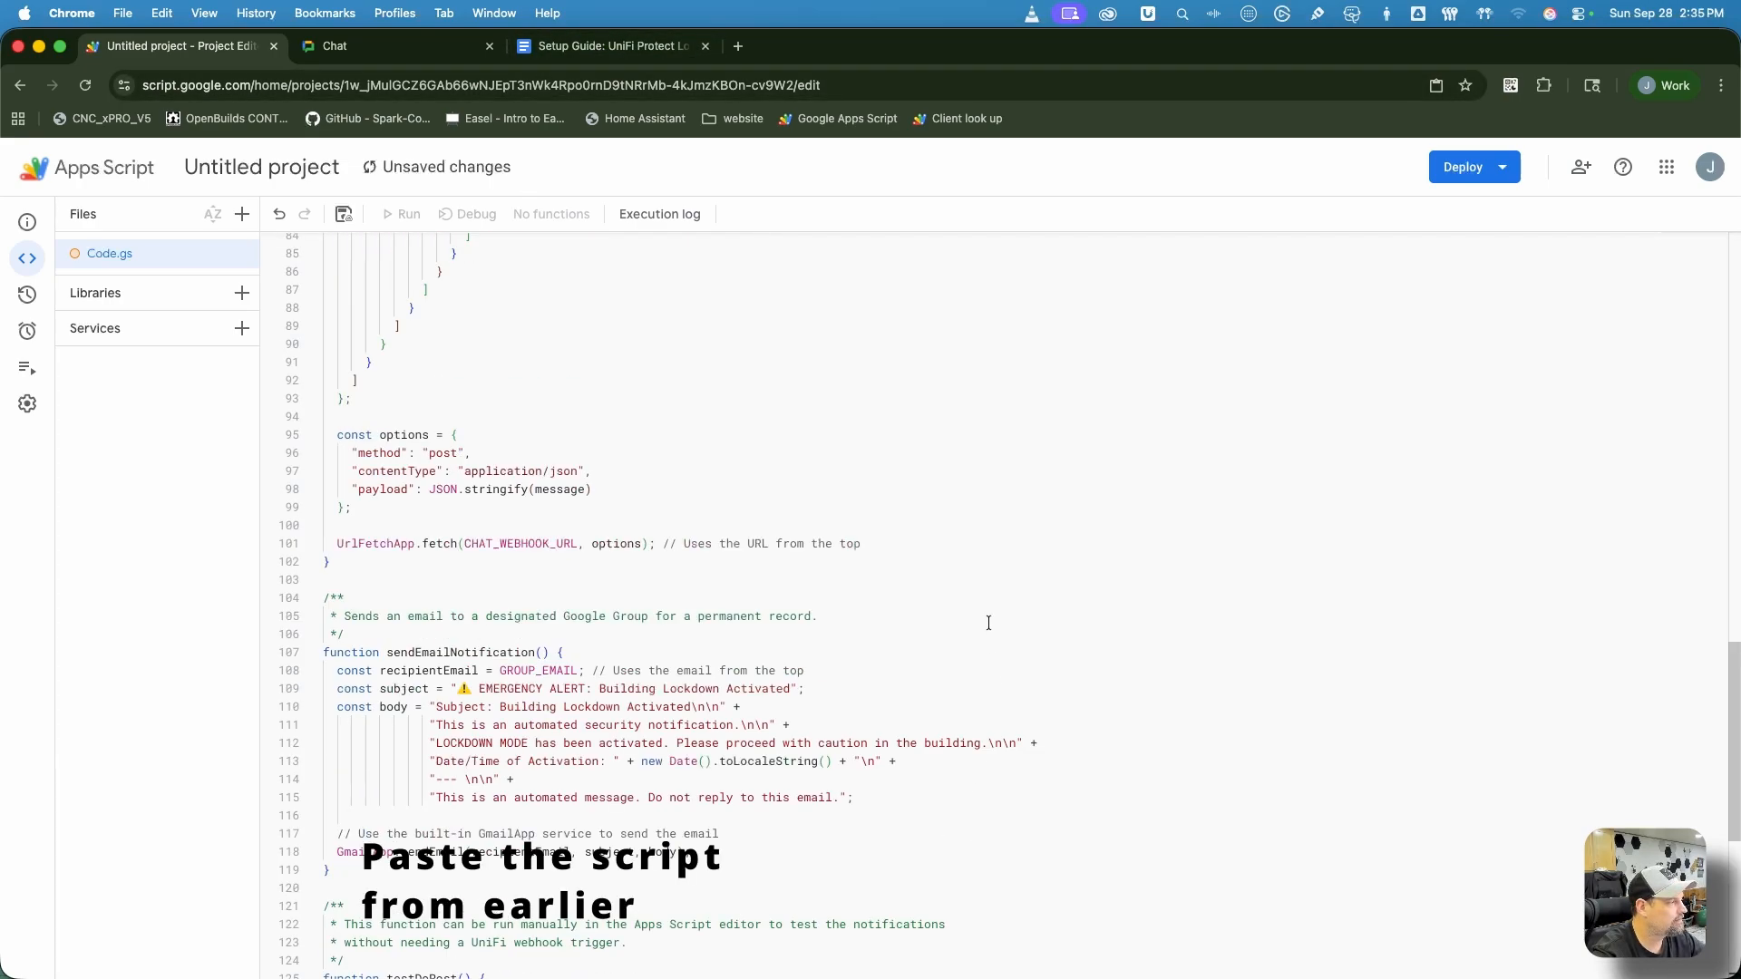
# - Rename the Apps Script project as "Alert lockdown" and save the script
pyautogui.click(249, 158)
pyautogui.press('BackSpace')
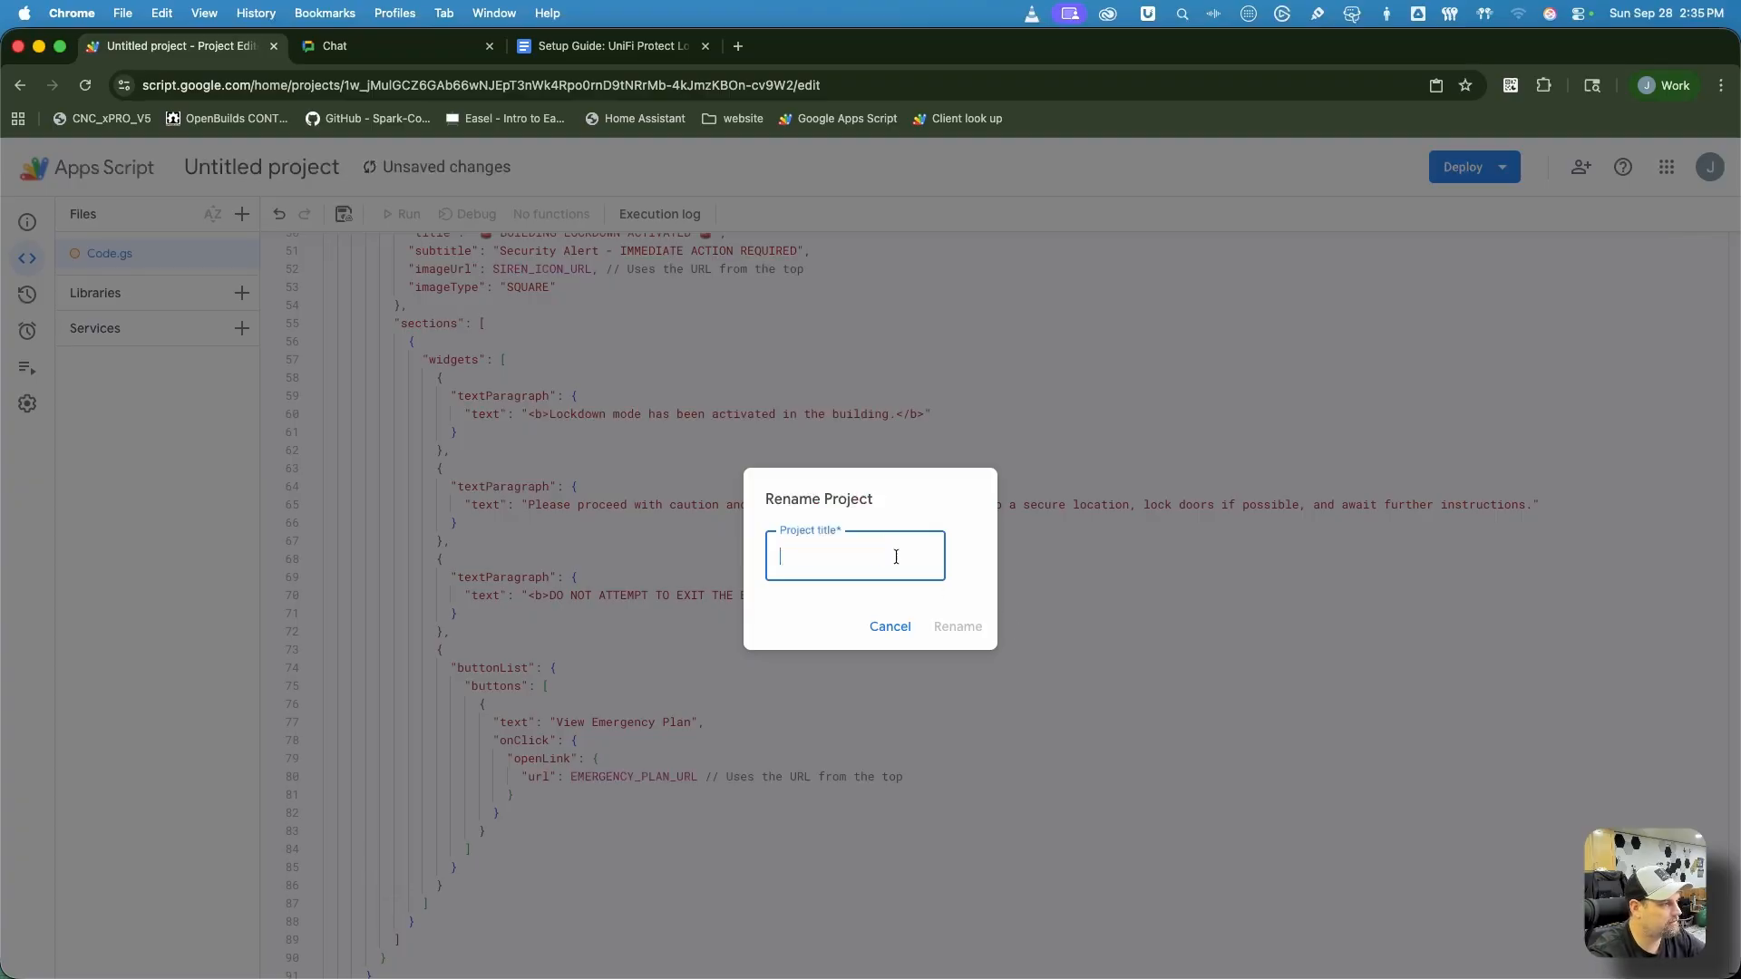
pyautogui.write('And')
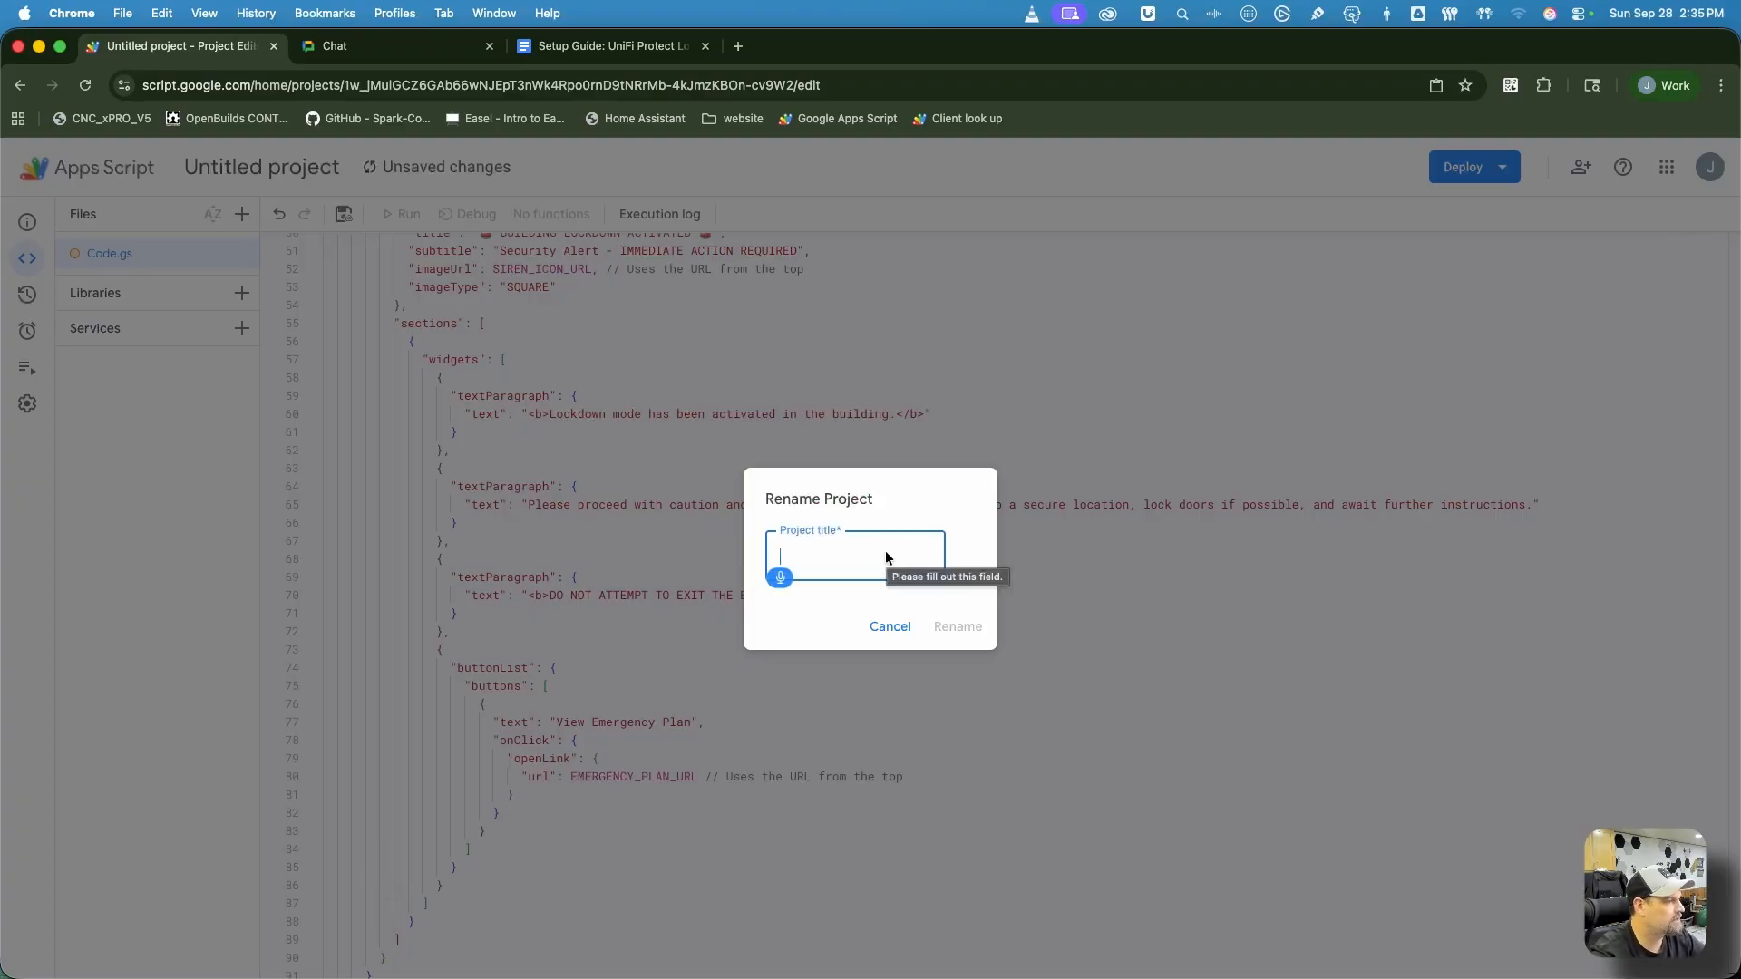
pyautogui.write(" we'll say")
pyautogui.moveTo(865, 559); pyautogui.dragTo(622, 540)
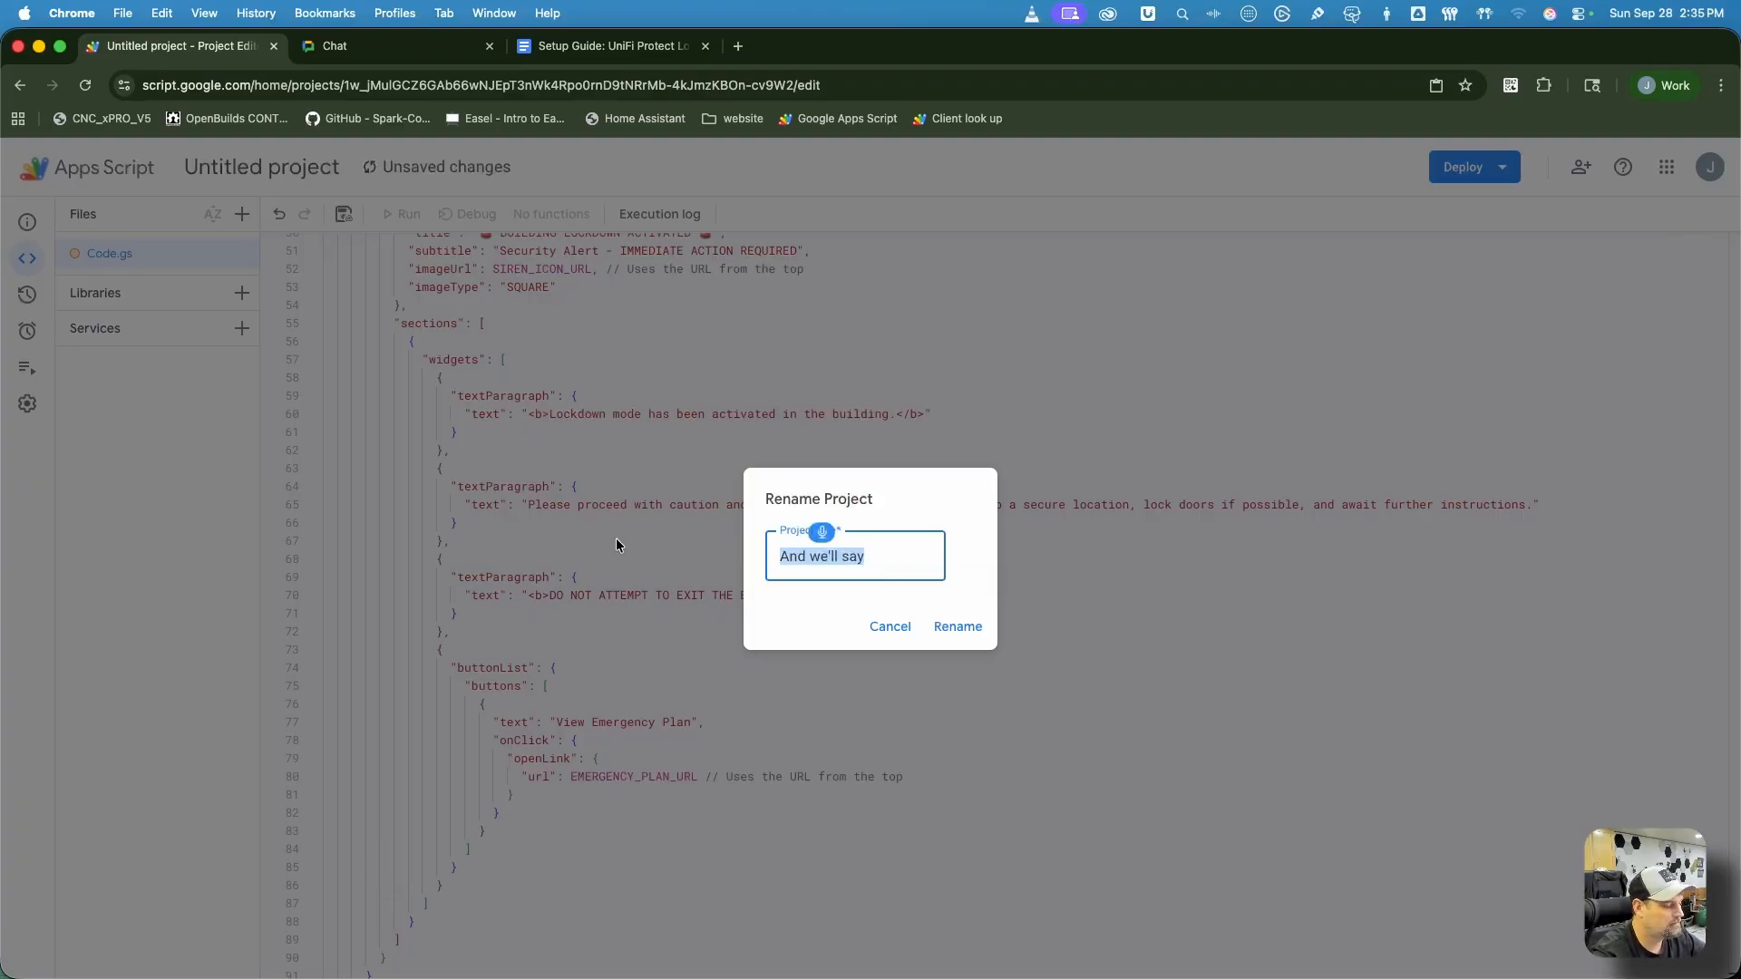
pyautogui.press('BackSpace')
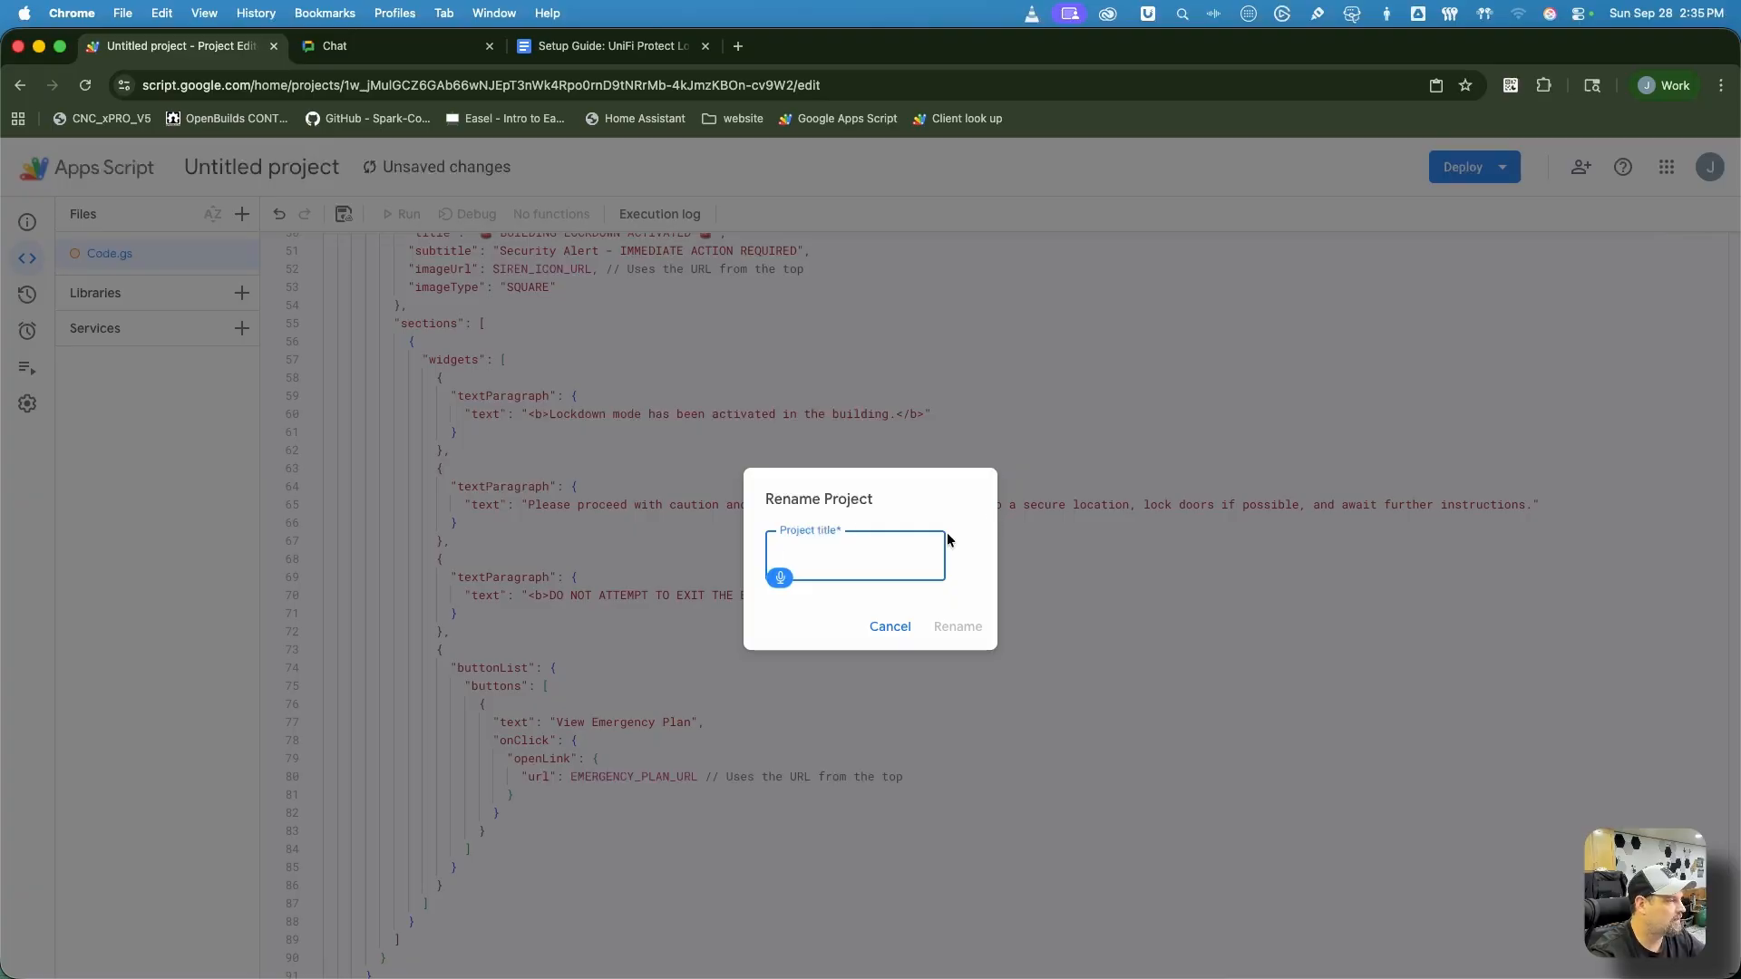
pyautogui.write('Alert lockdown')
pyautogui.click(965, 634)
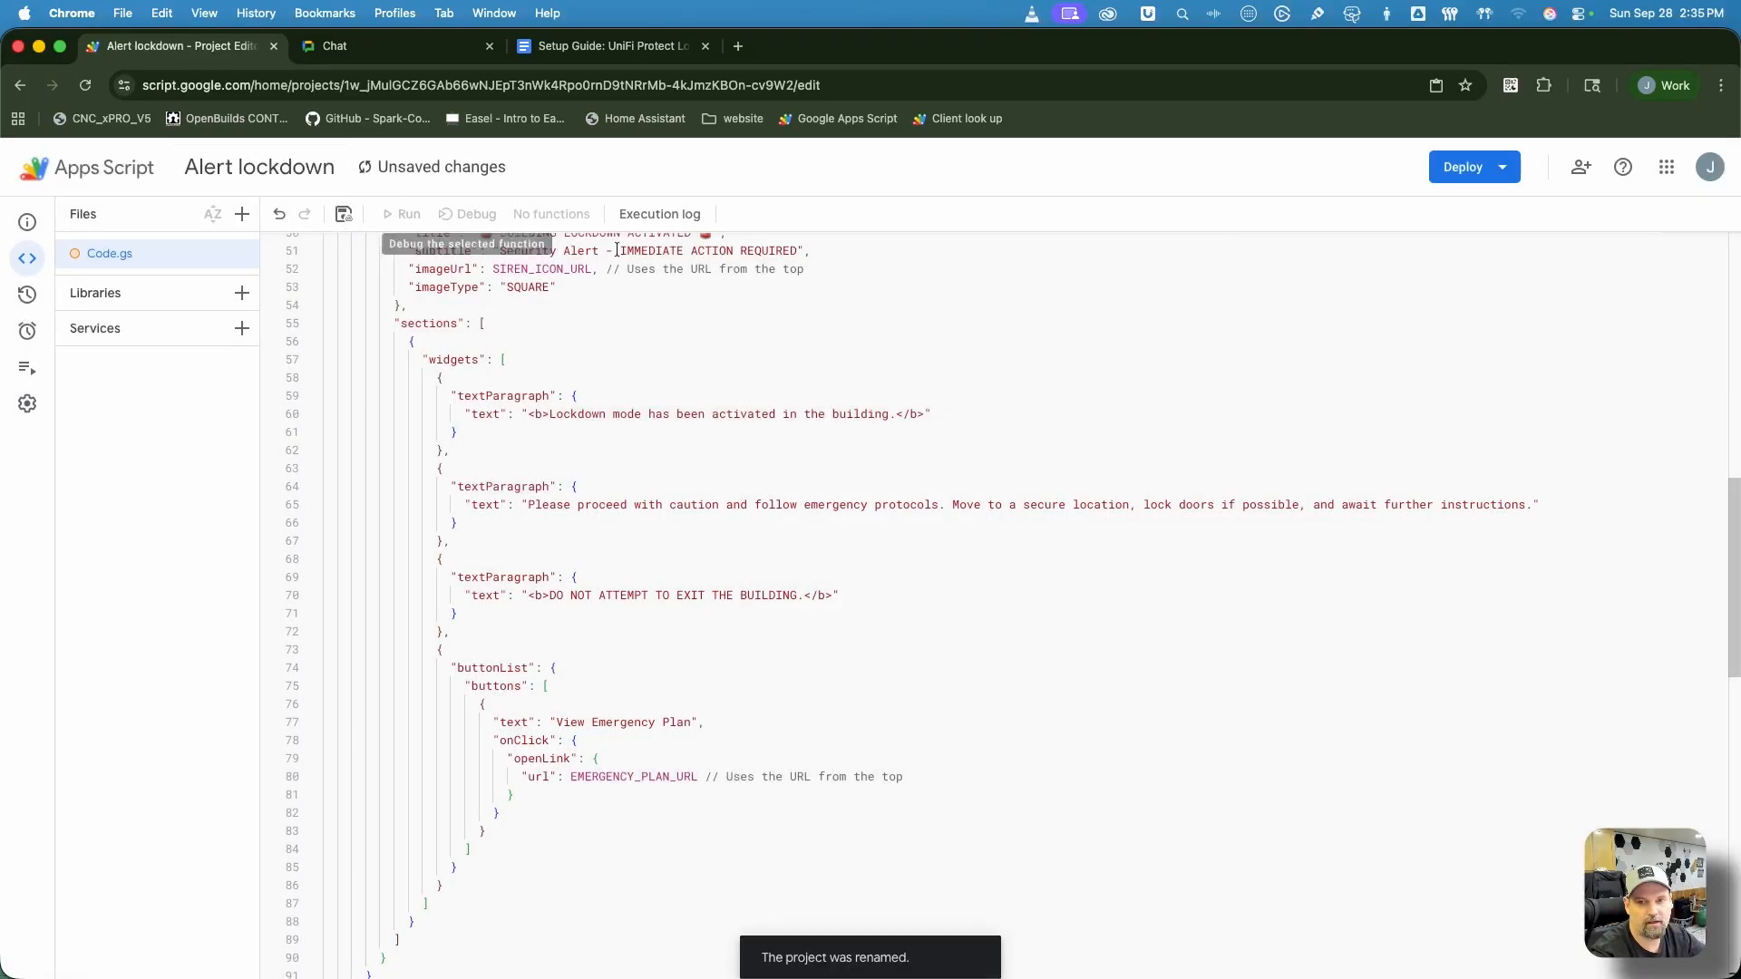
pyautogui.scroll(15, 728, 489)
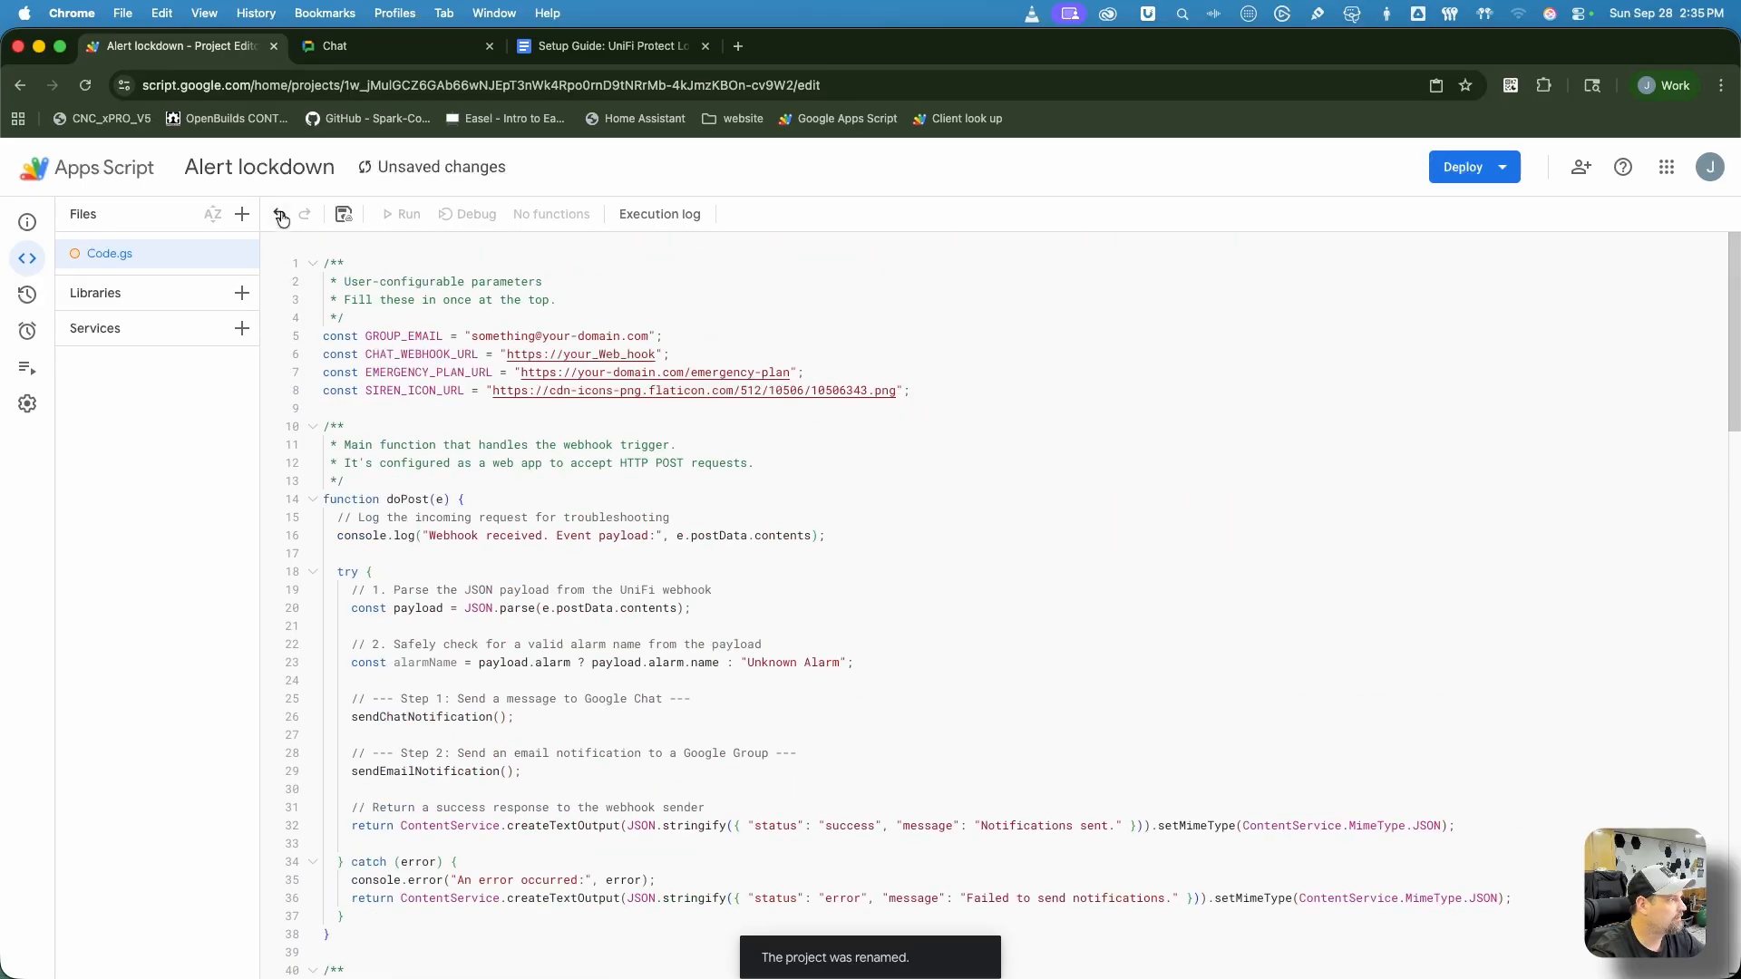
pyautogui.click(342, 215)
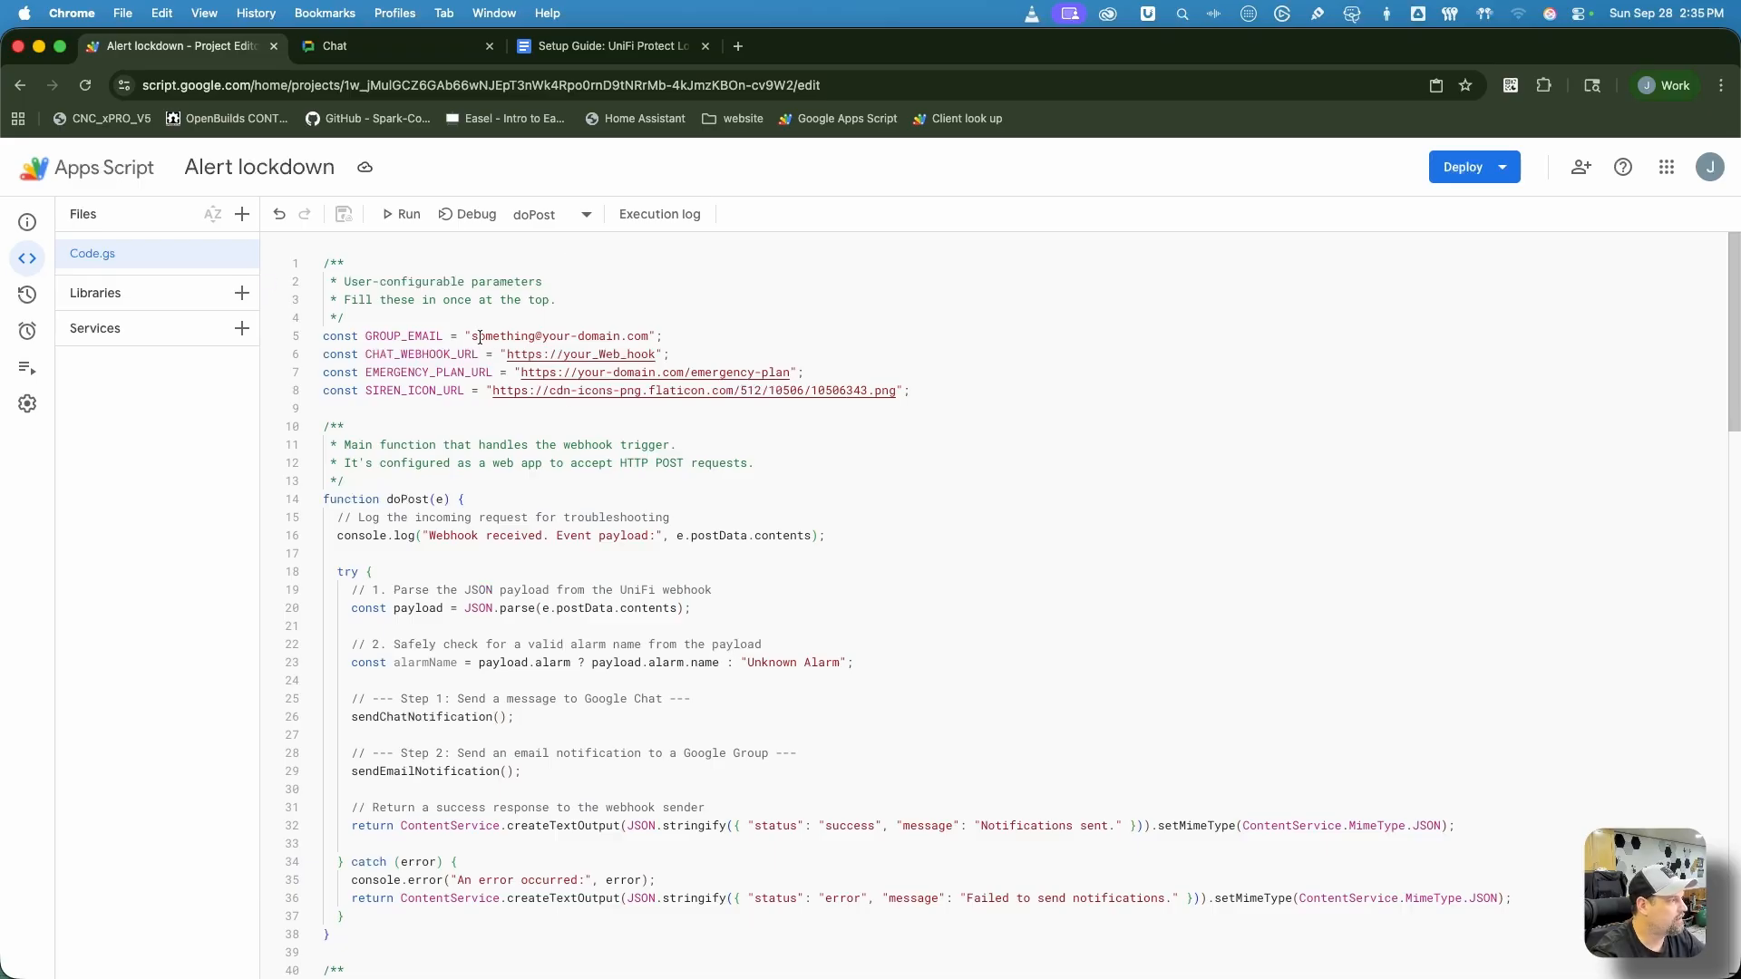
pyautogui.moveTo(479, 337); pyautogui.dragTo(648, 332)
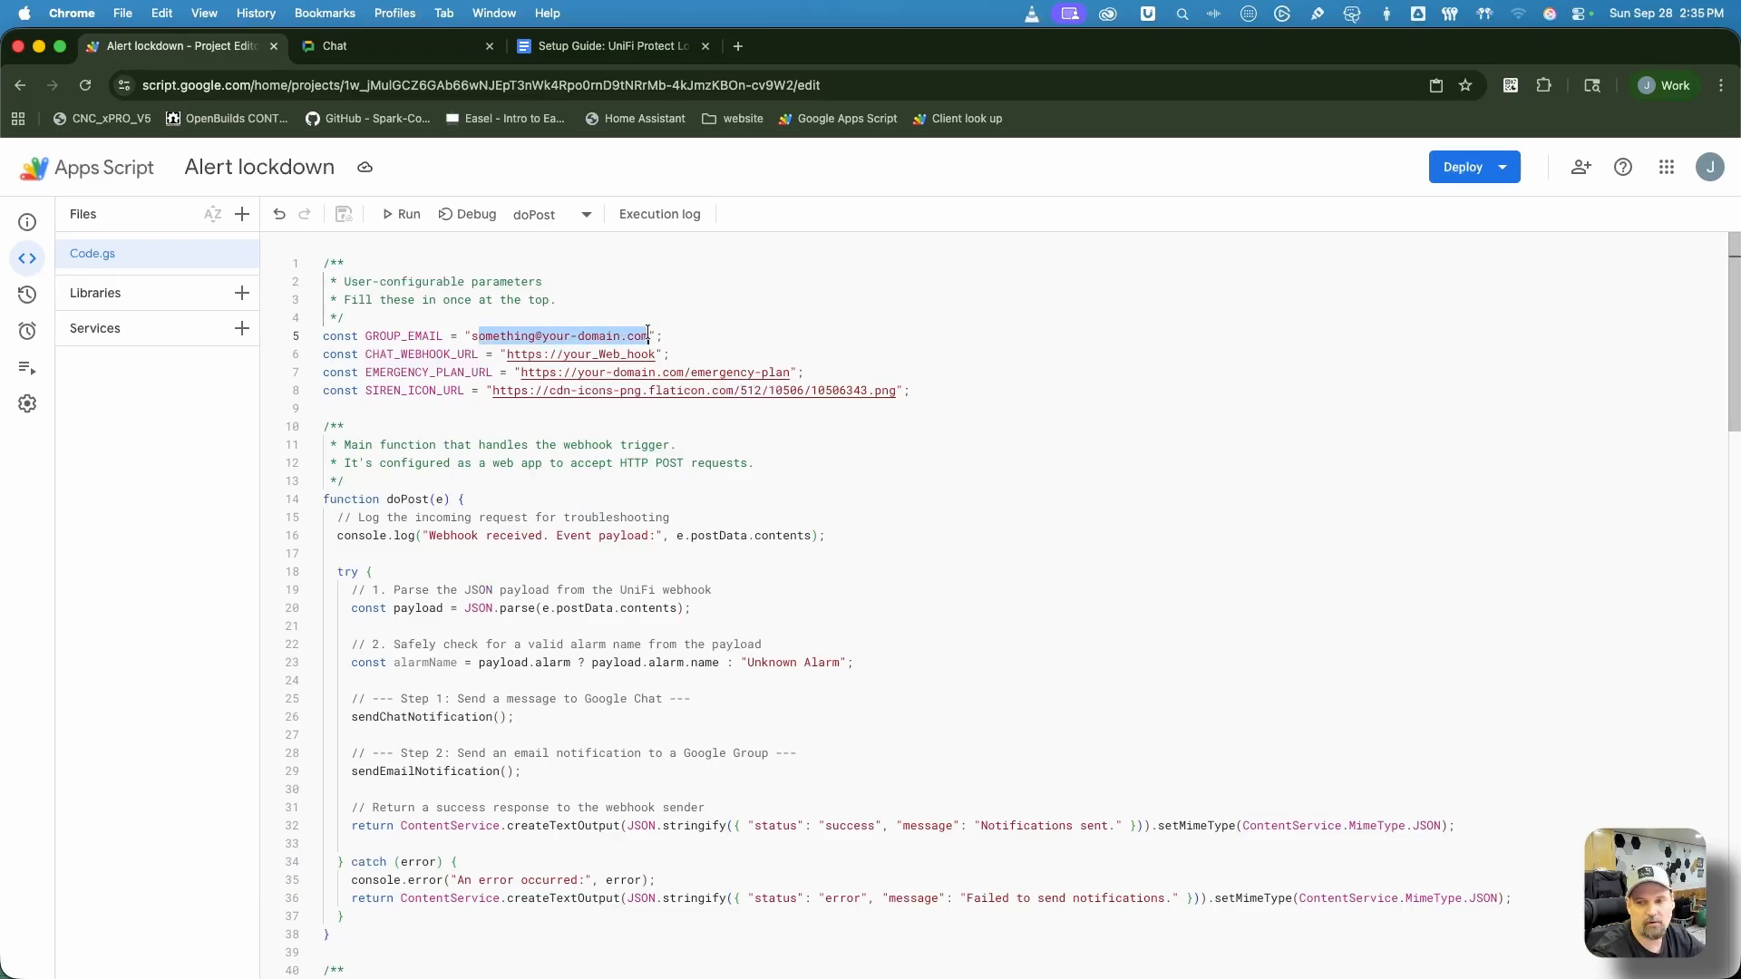
pyautogui.write('where you want')
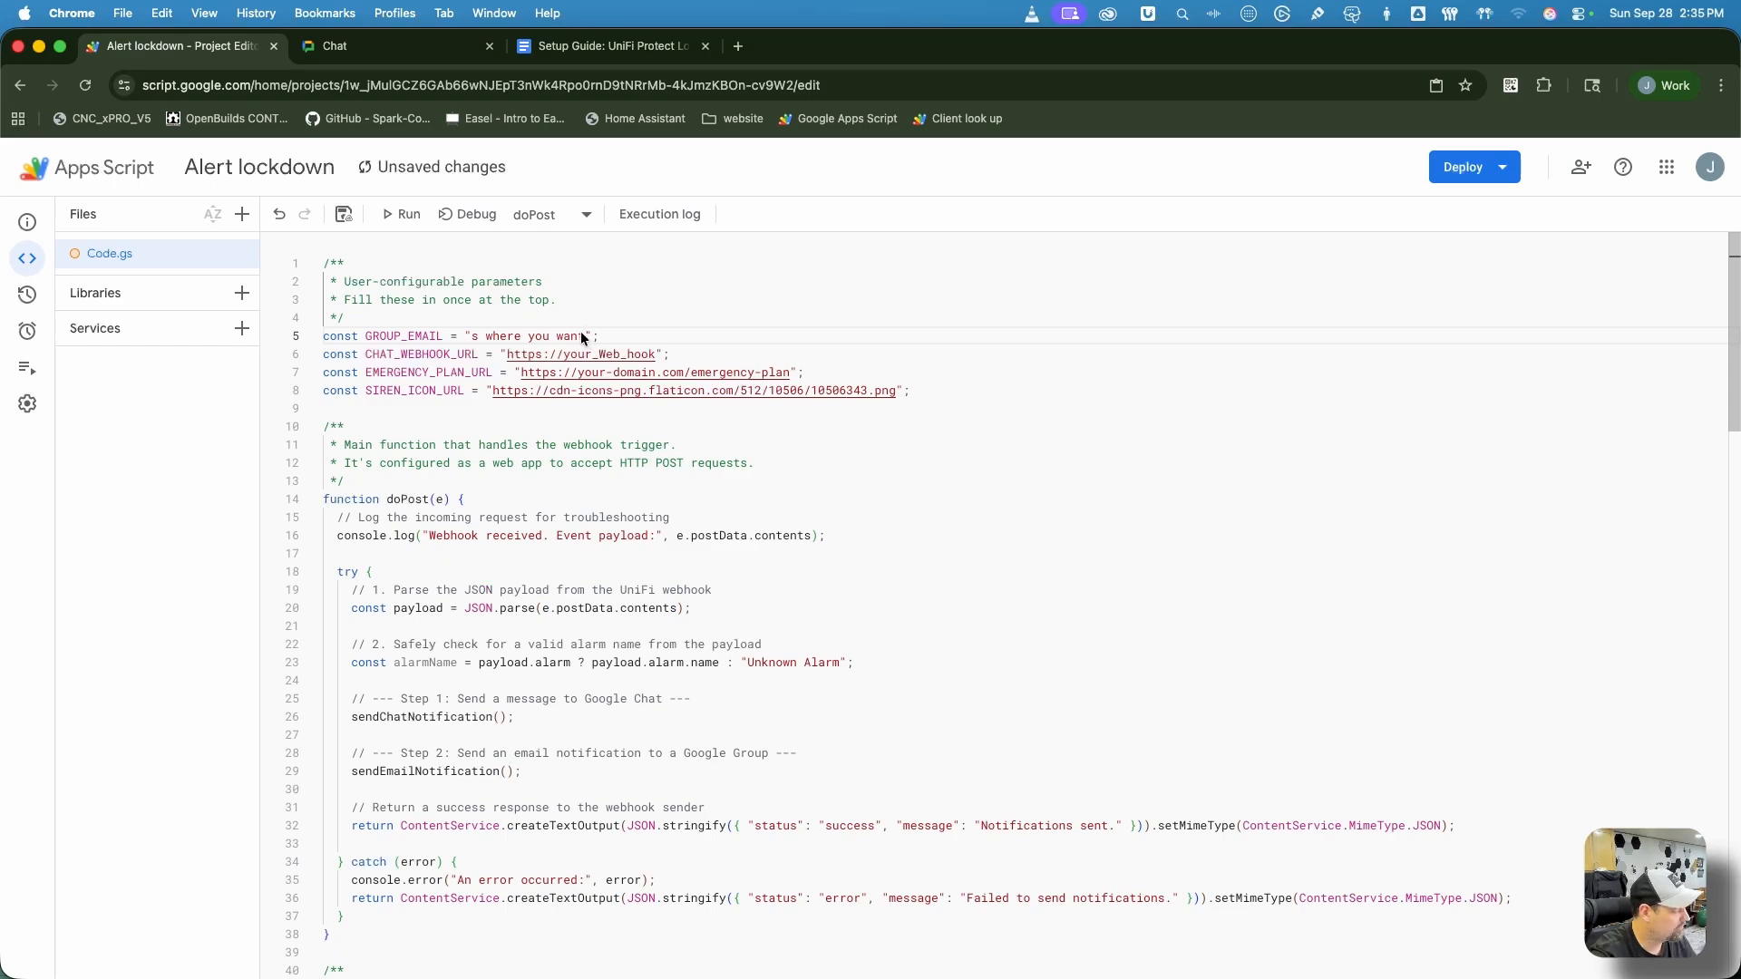
pyautogui.press('super+z')
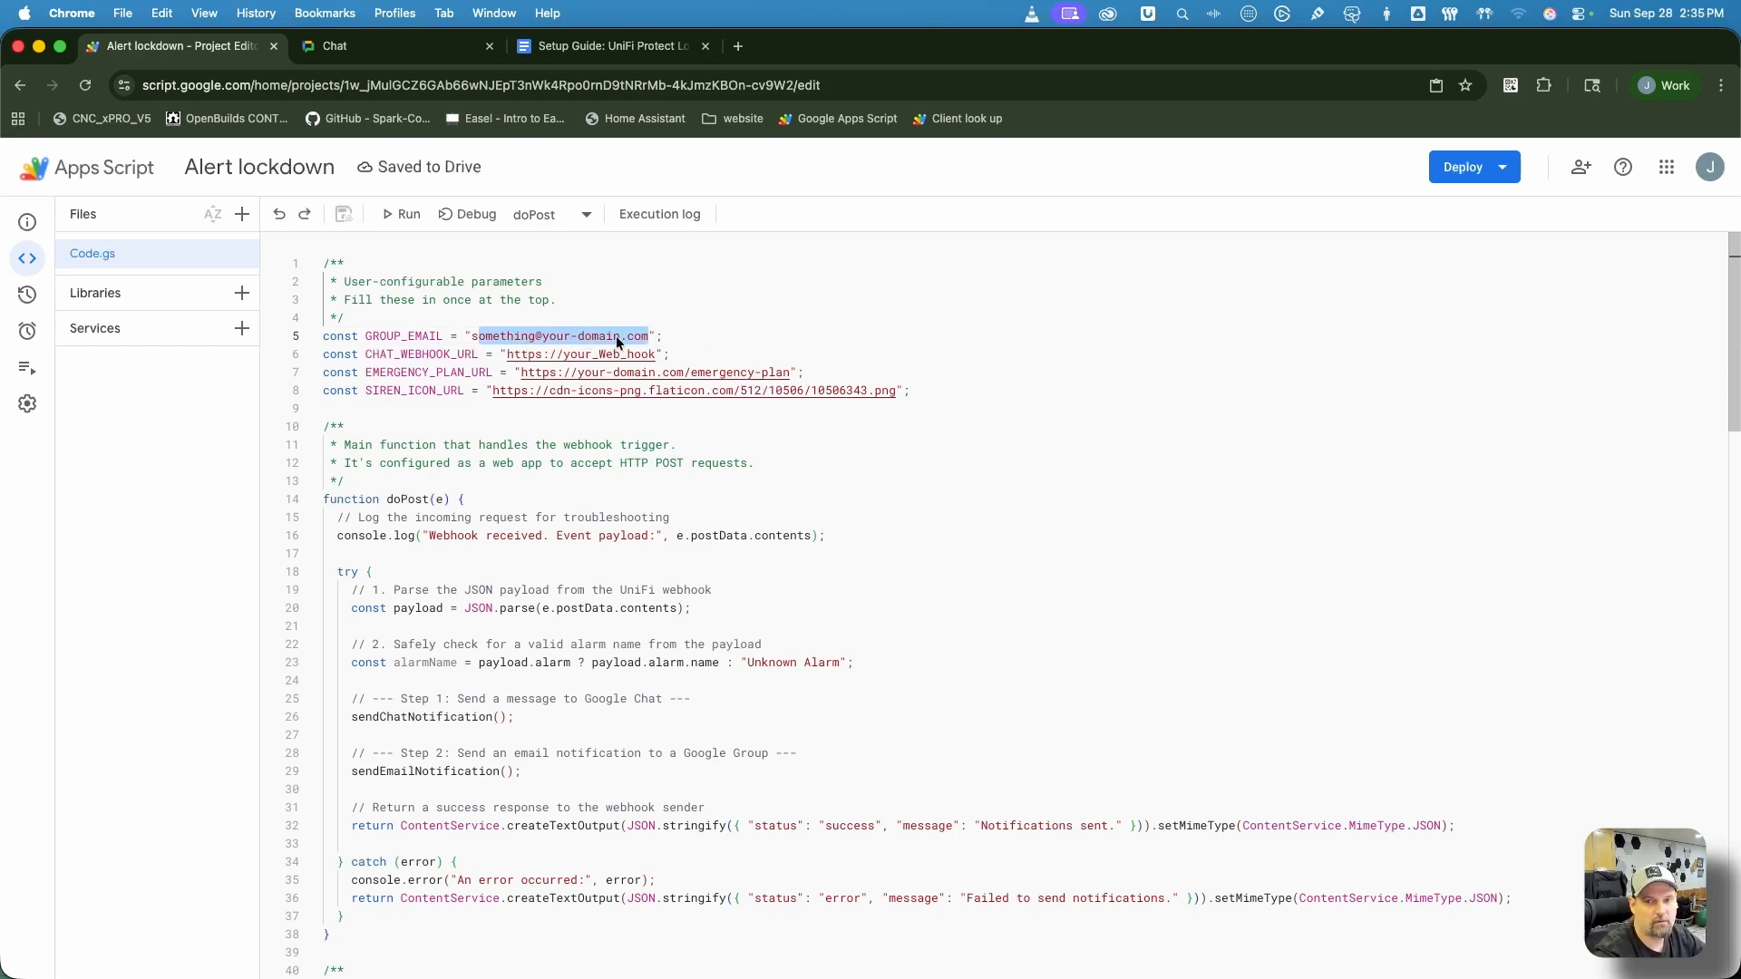
# - Review the user-configurable parameters atop the script: the group email, chat webhook URL, emergency plan URL and siren icon URL
pyautogui.moveTo(471, 338); pyautogui.dragTo(647, 342)
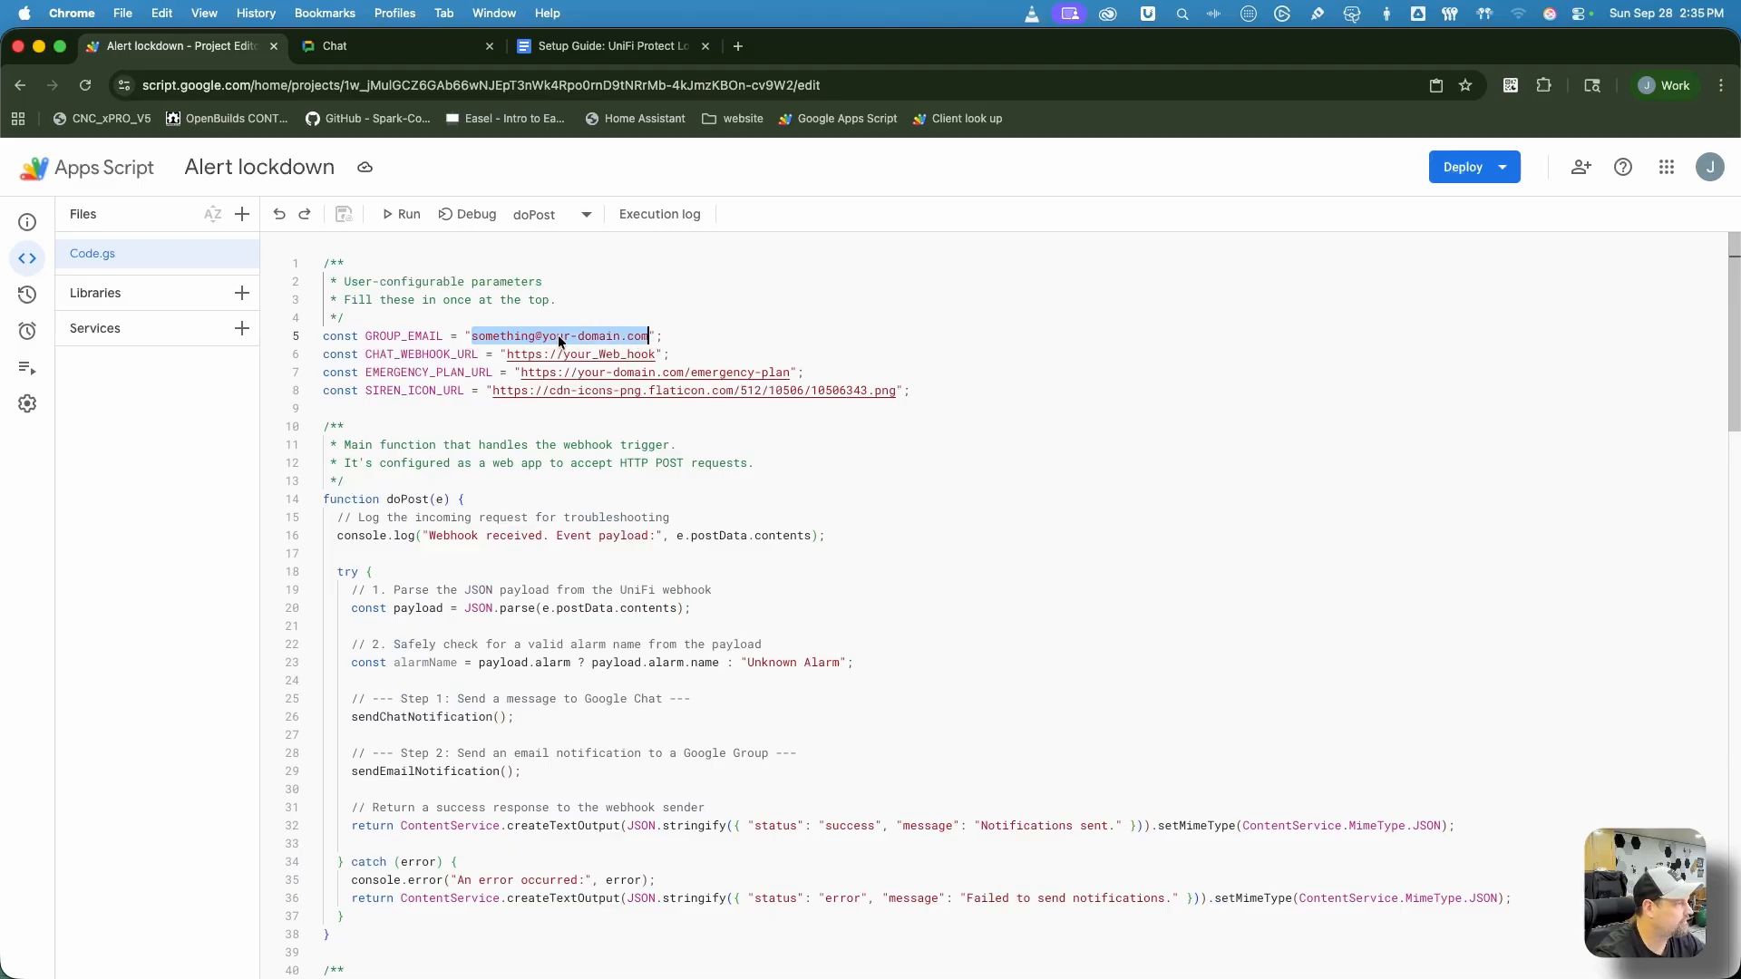
pyautogui.moveTo(478, 338)
pyautogui.mouseDown()
pyautogui.moveTo(649, 338)
pyautogui.moveTo(494, 336)
pyautogui.mouseUp()
pyautogui.click(534, 355)
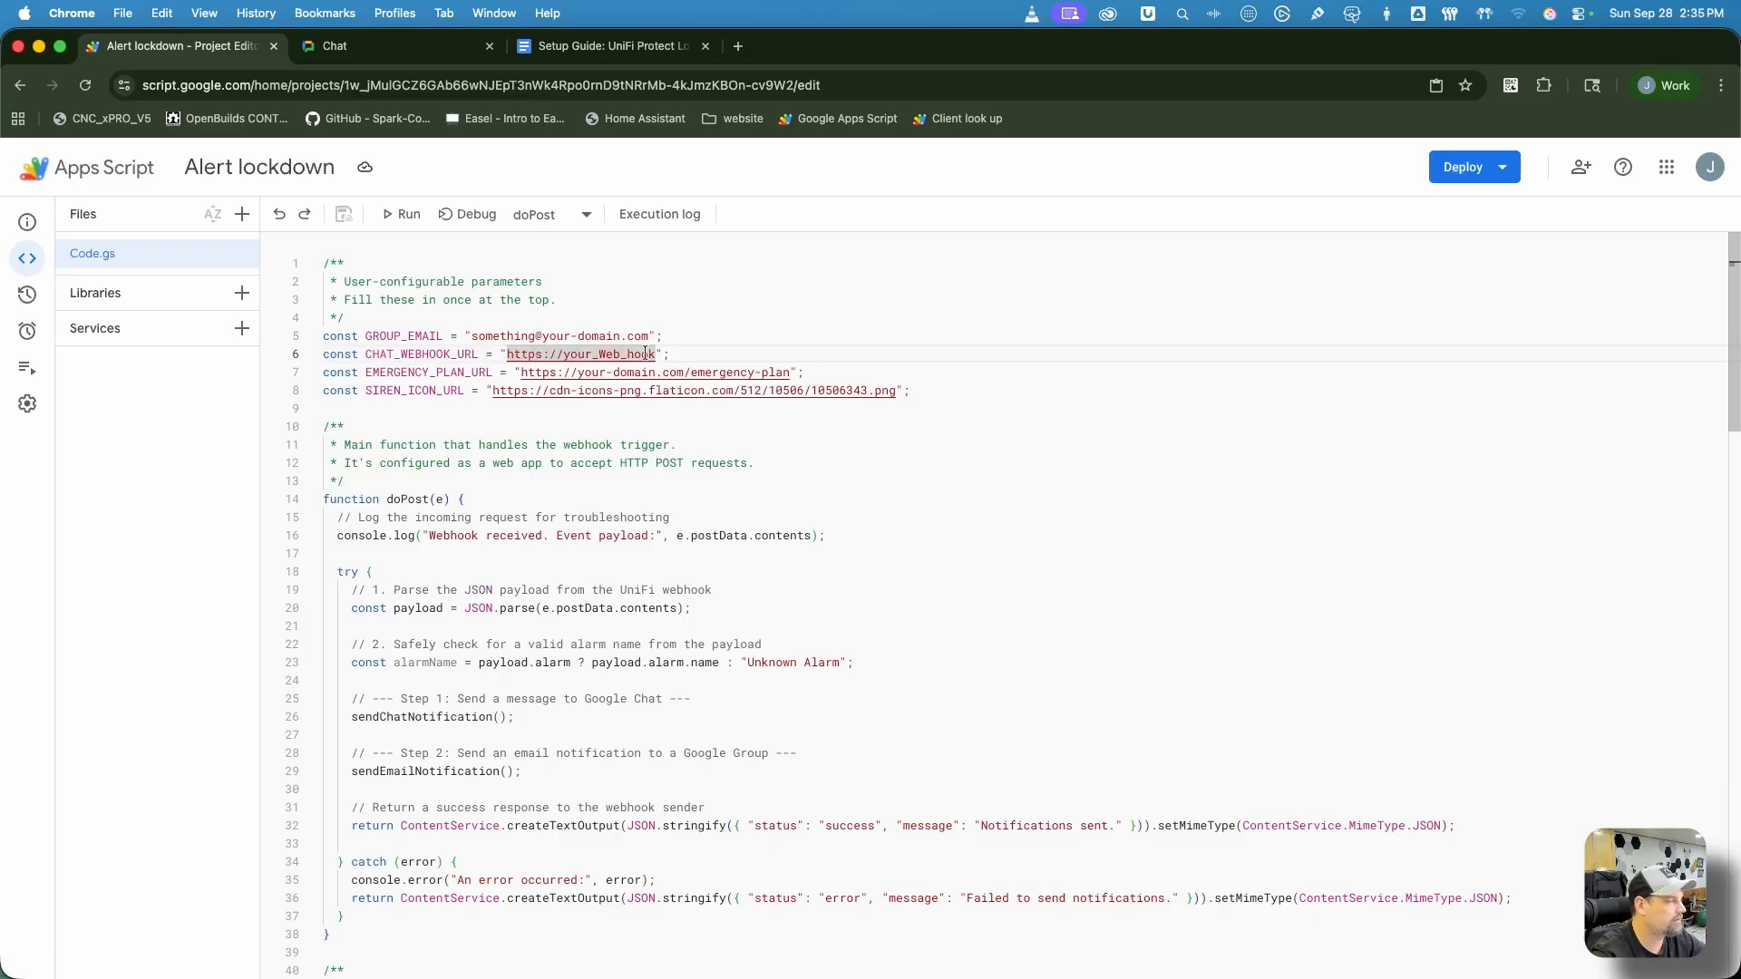
pyautogui.click(775, 371)
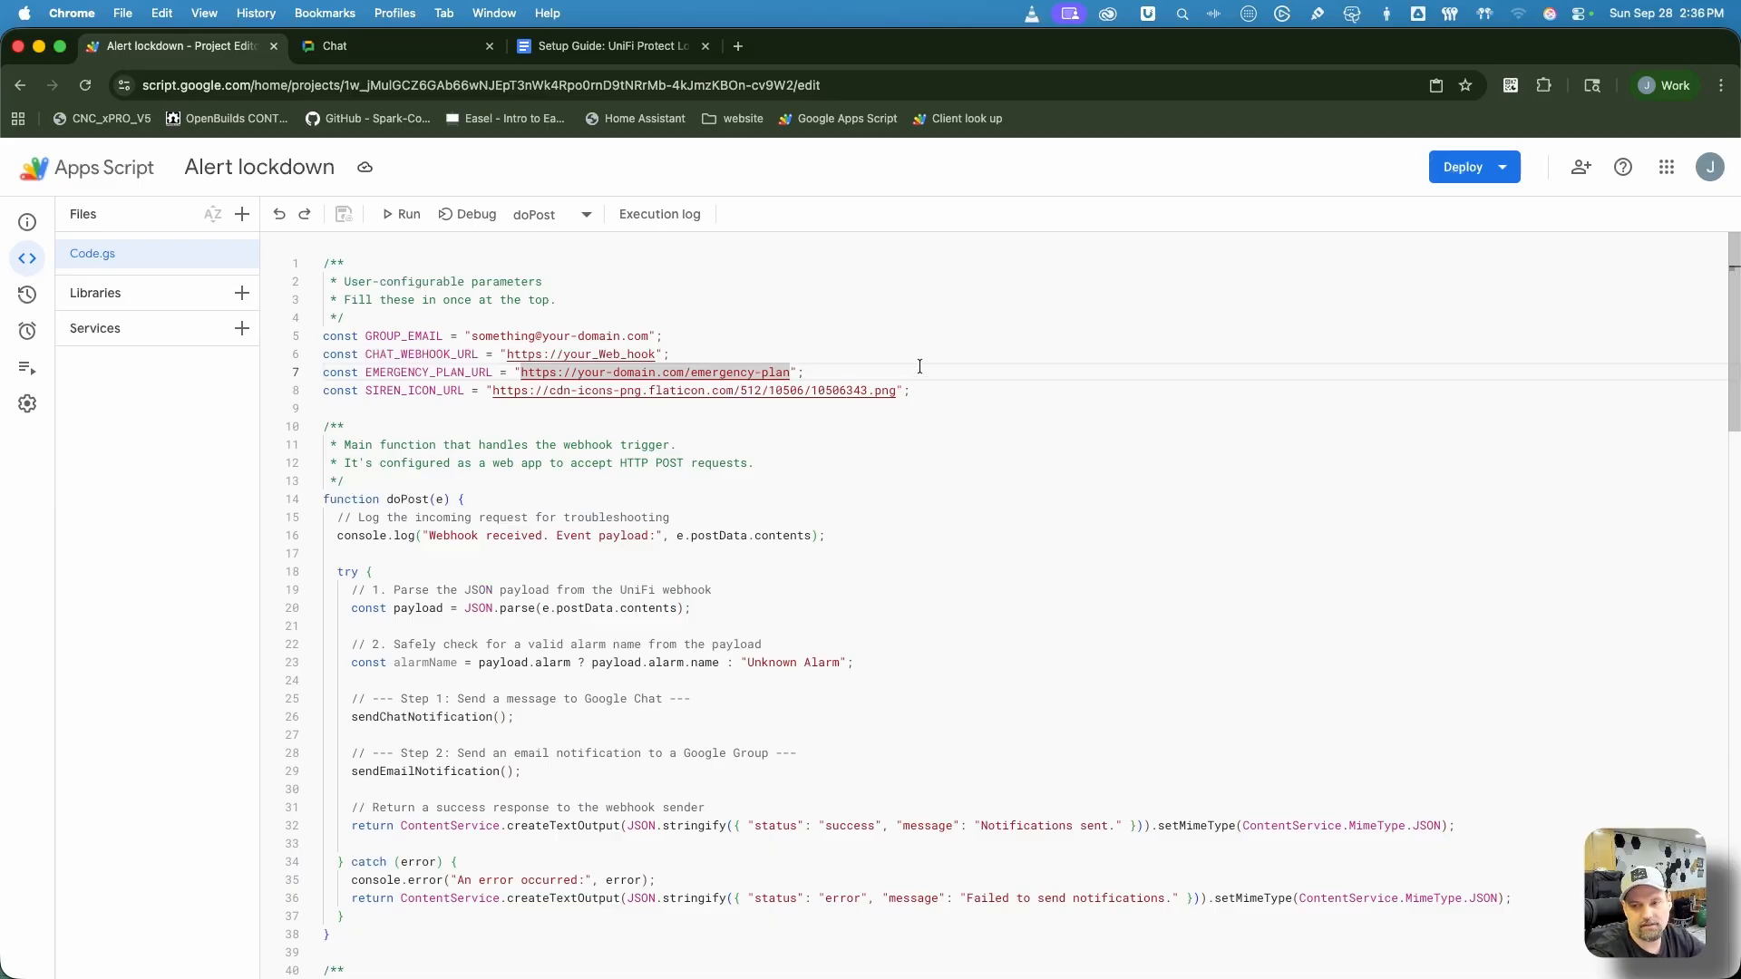
pyautogui.click(835, 404)
pyautogui.click(839, 391)
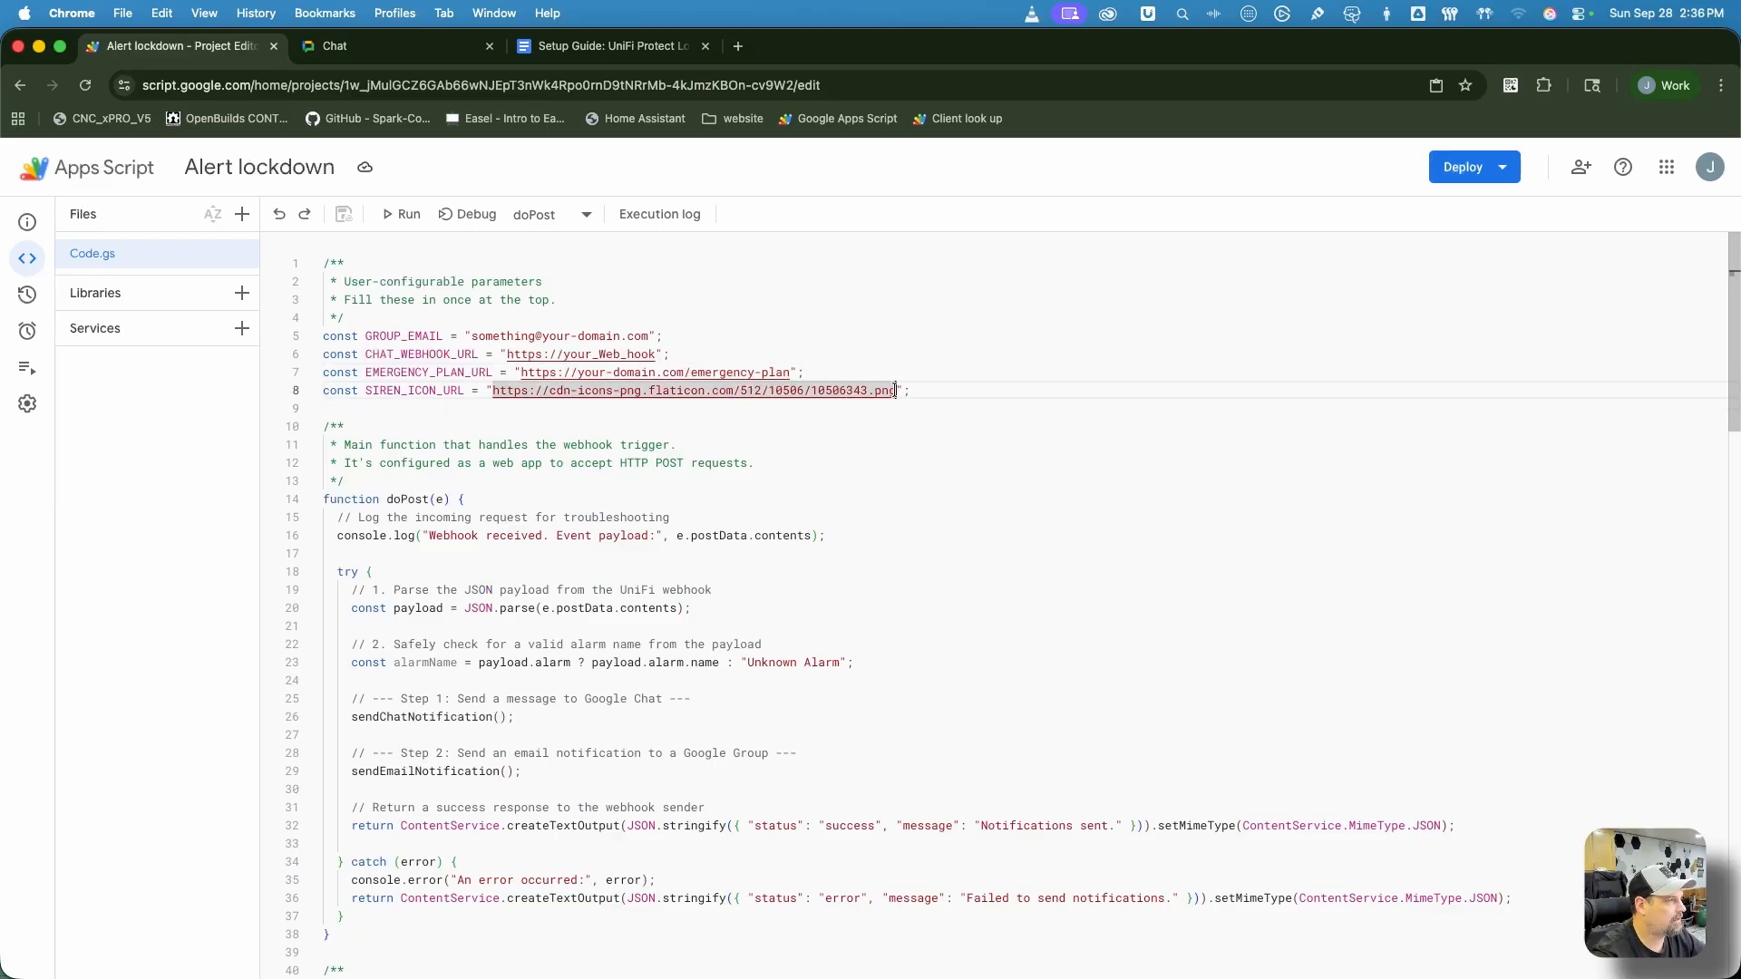
# - Copy the SIREN_ICON_URL address, view its image in a new browser tab, and close that tab again
pyautogui.click(894, 401)
pyautogui.moveTo(894, 391); pyautogui.dragTo(492, 391)
pyautogui.rightClick(492, 392)
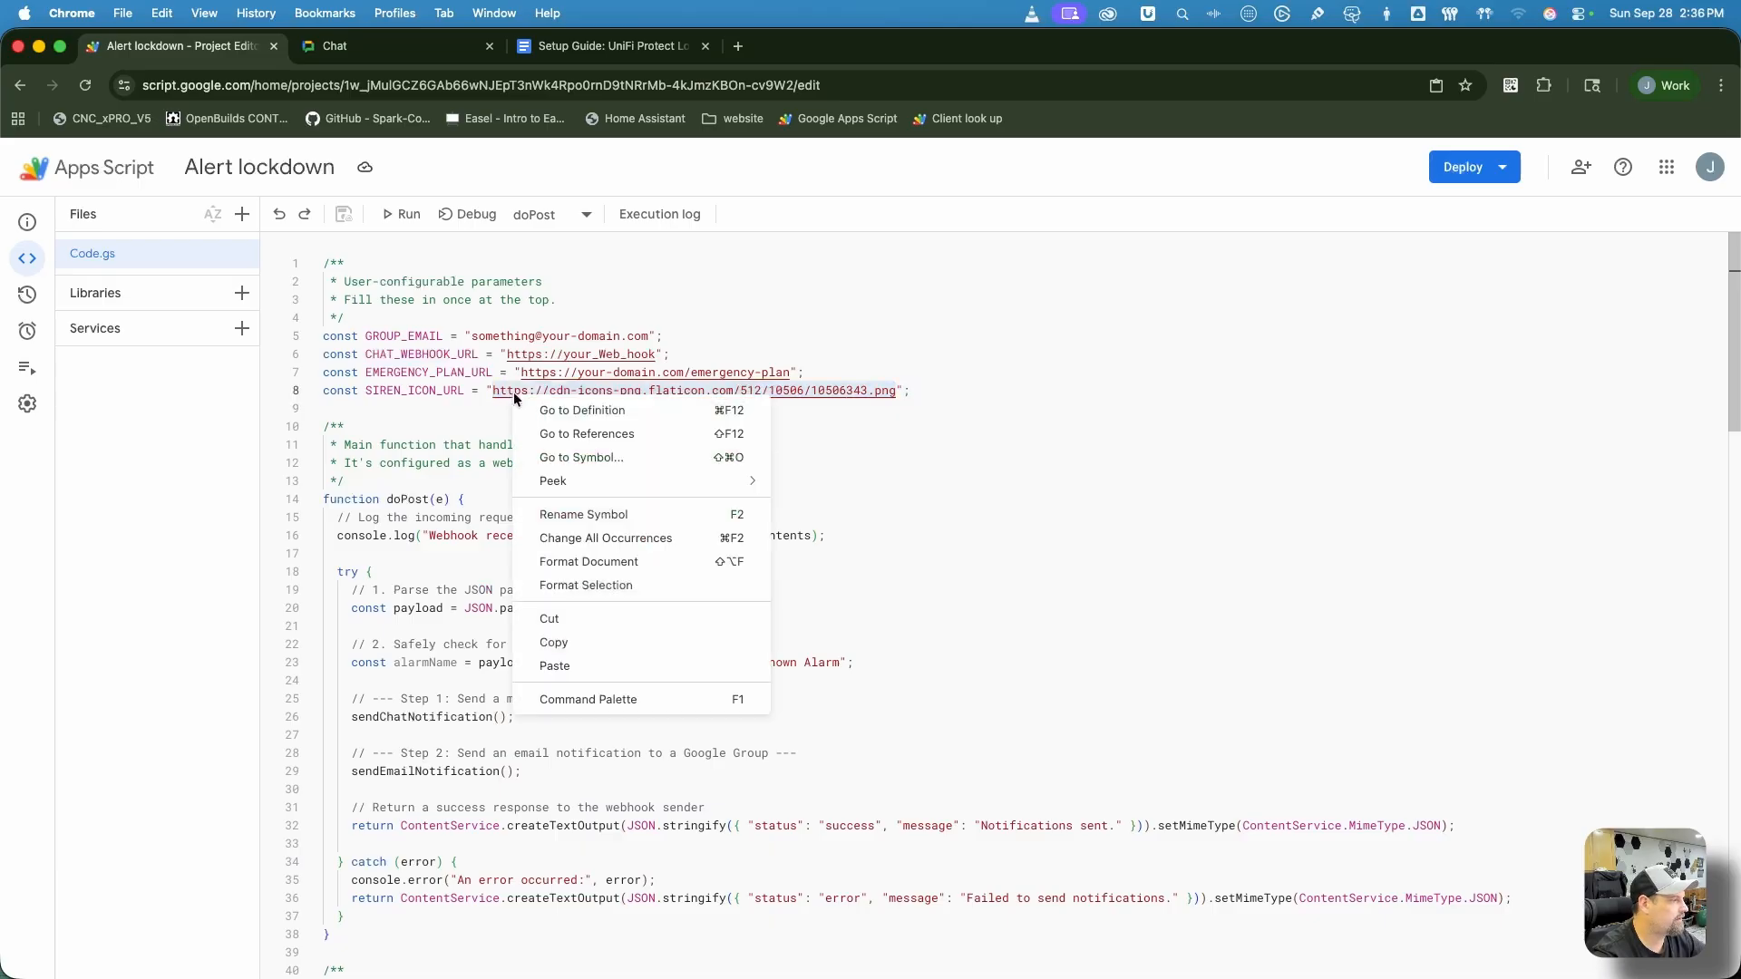
pyautogui.click(643, 657)
pyautogui.click(737, 47)
pyautogui.rightClick(739, 76)
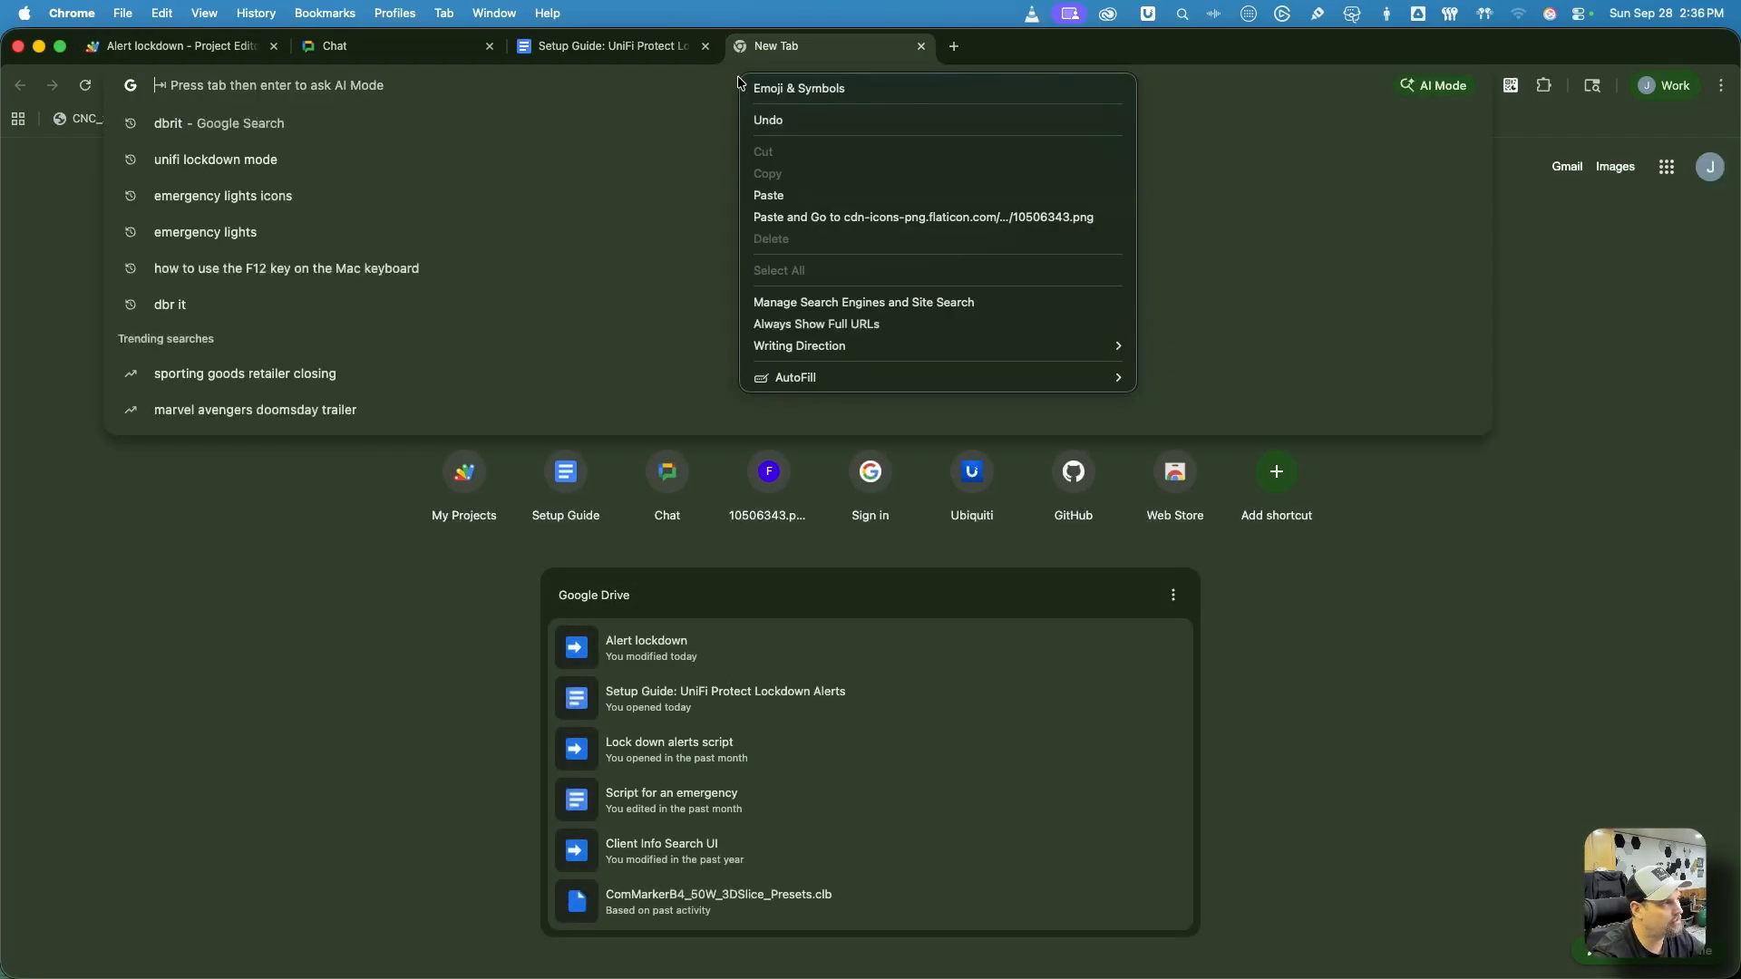
pyautogui.click(786, 191)
pyautogui.press('Return')
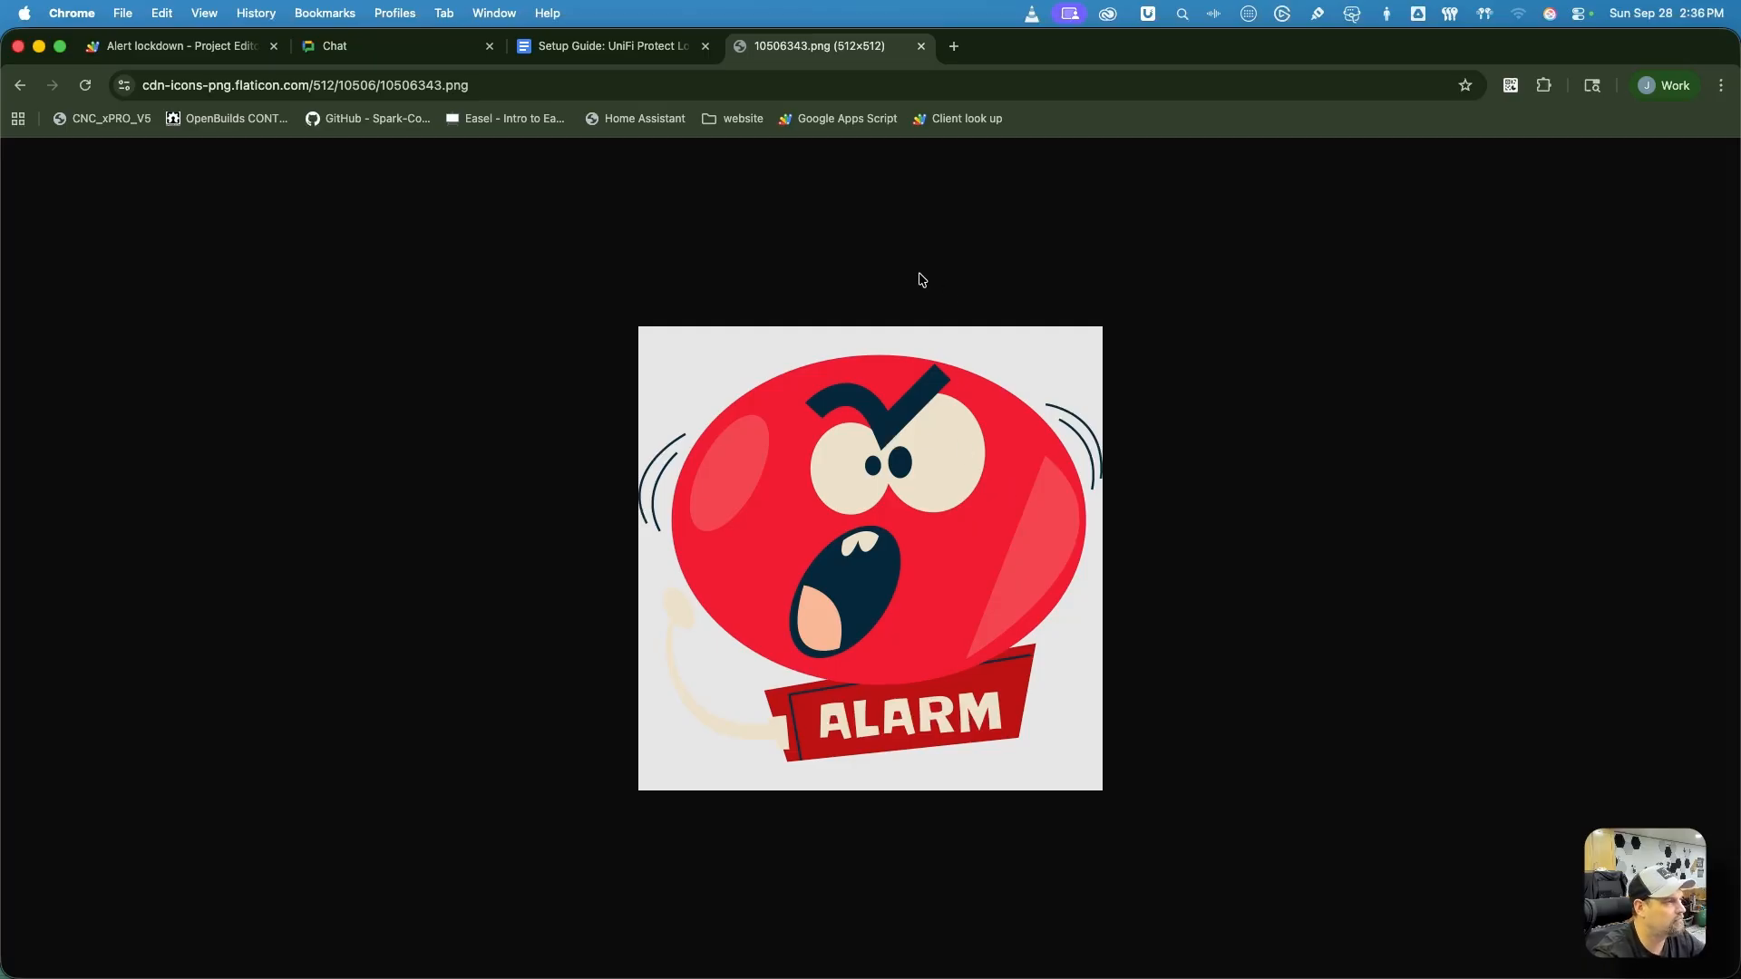
pyautogui.click(921, 46)
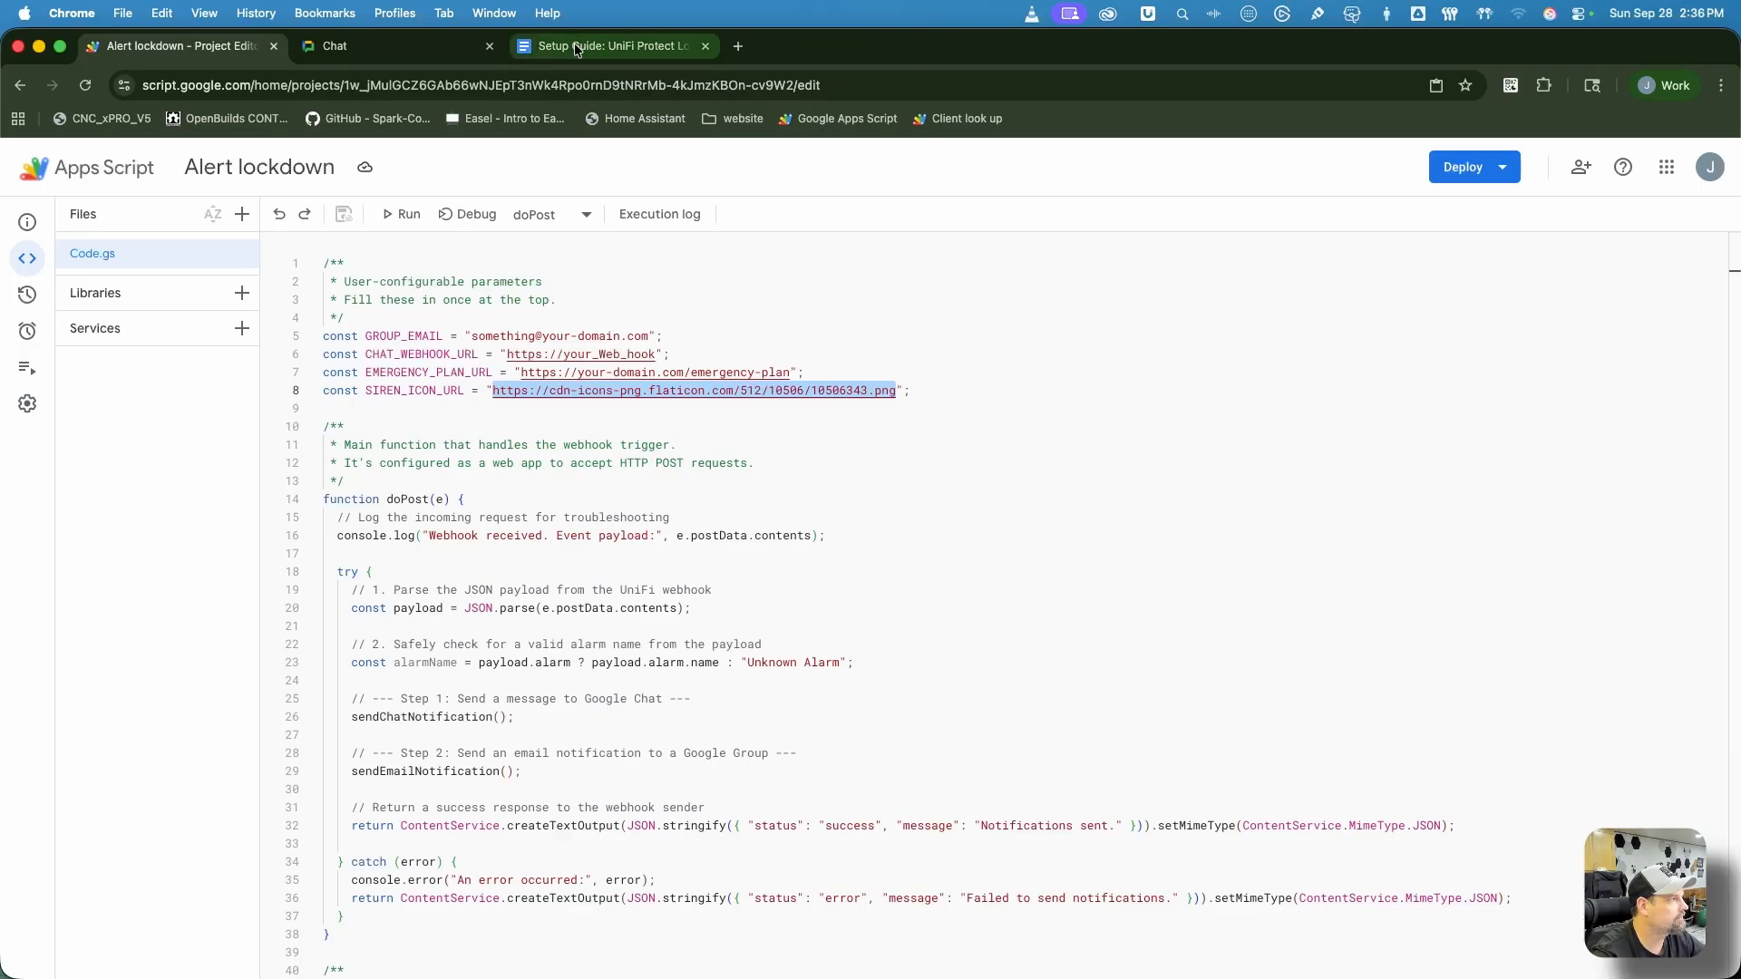
pyautogui.scroll(-15, 907, 430)
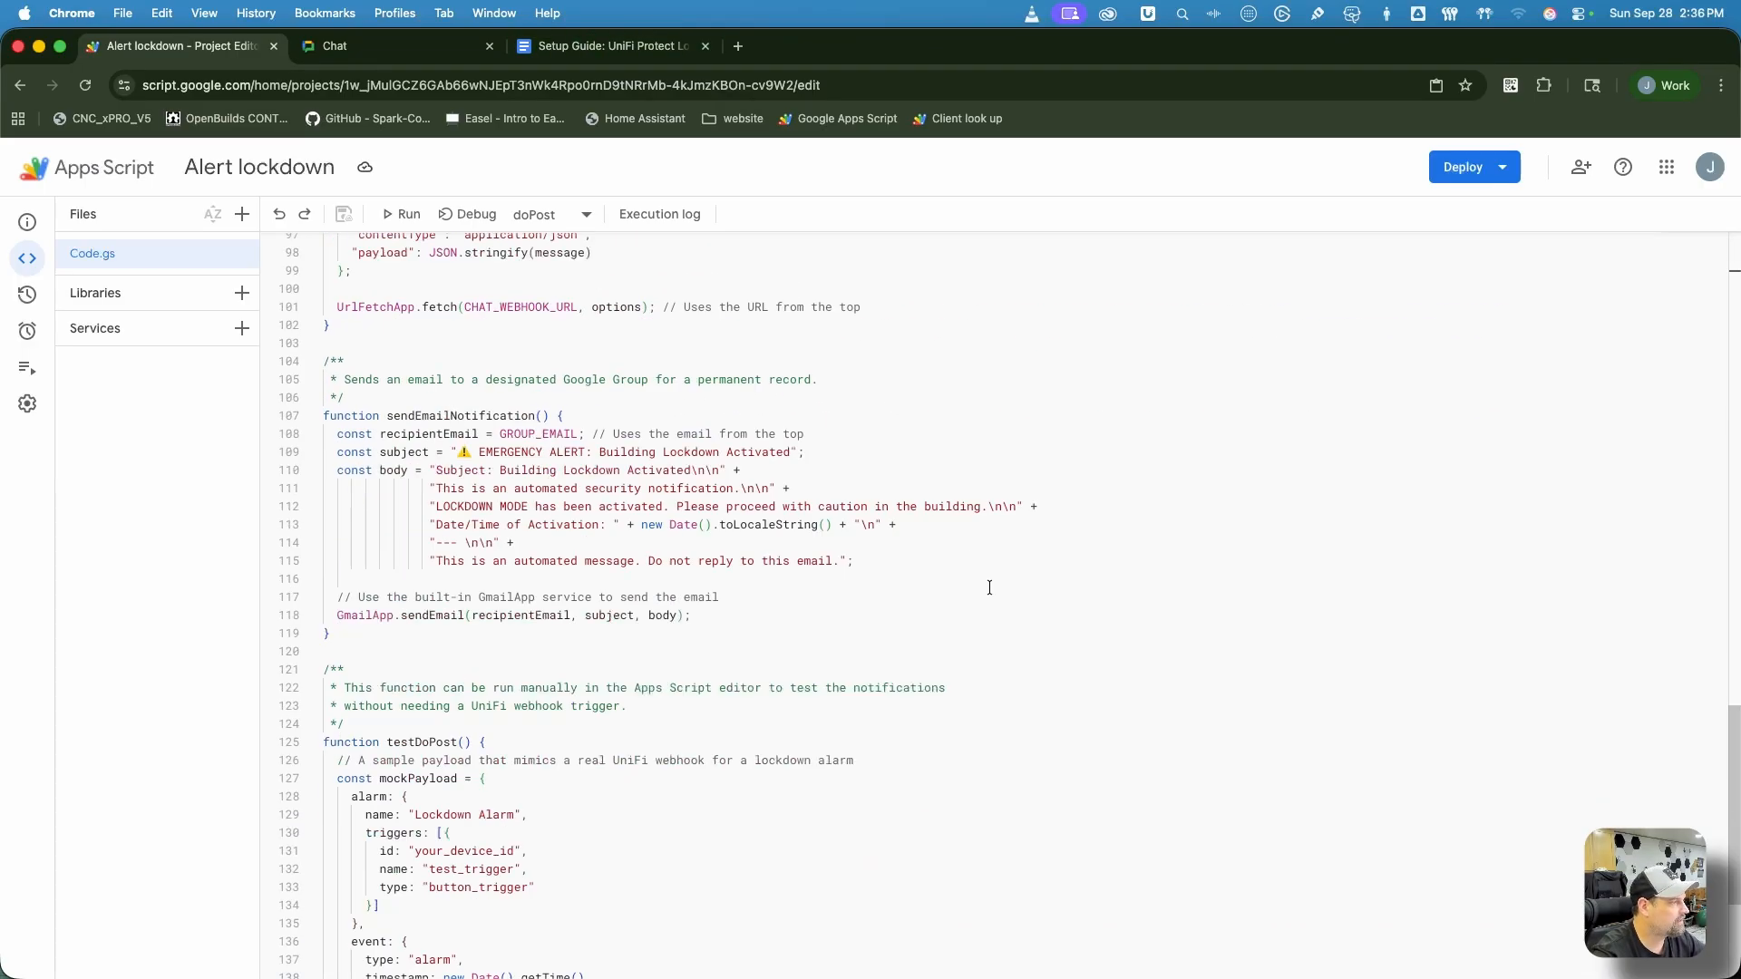
pyautogui.scroll(20, 996, 602)
pyautogui.scroll(-3, 986, 602)
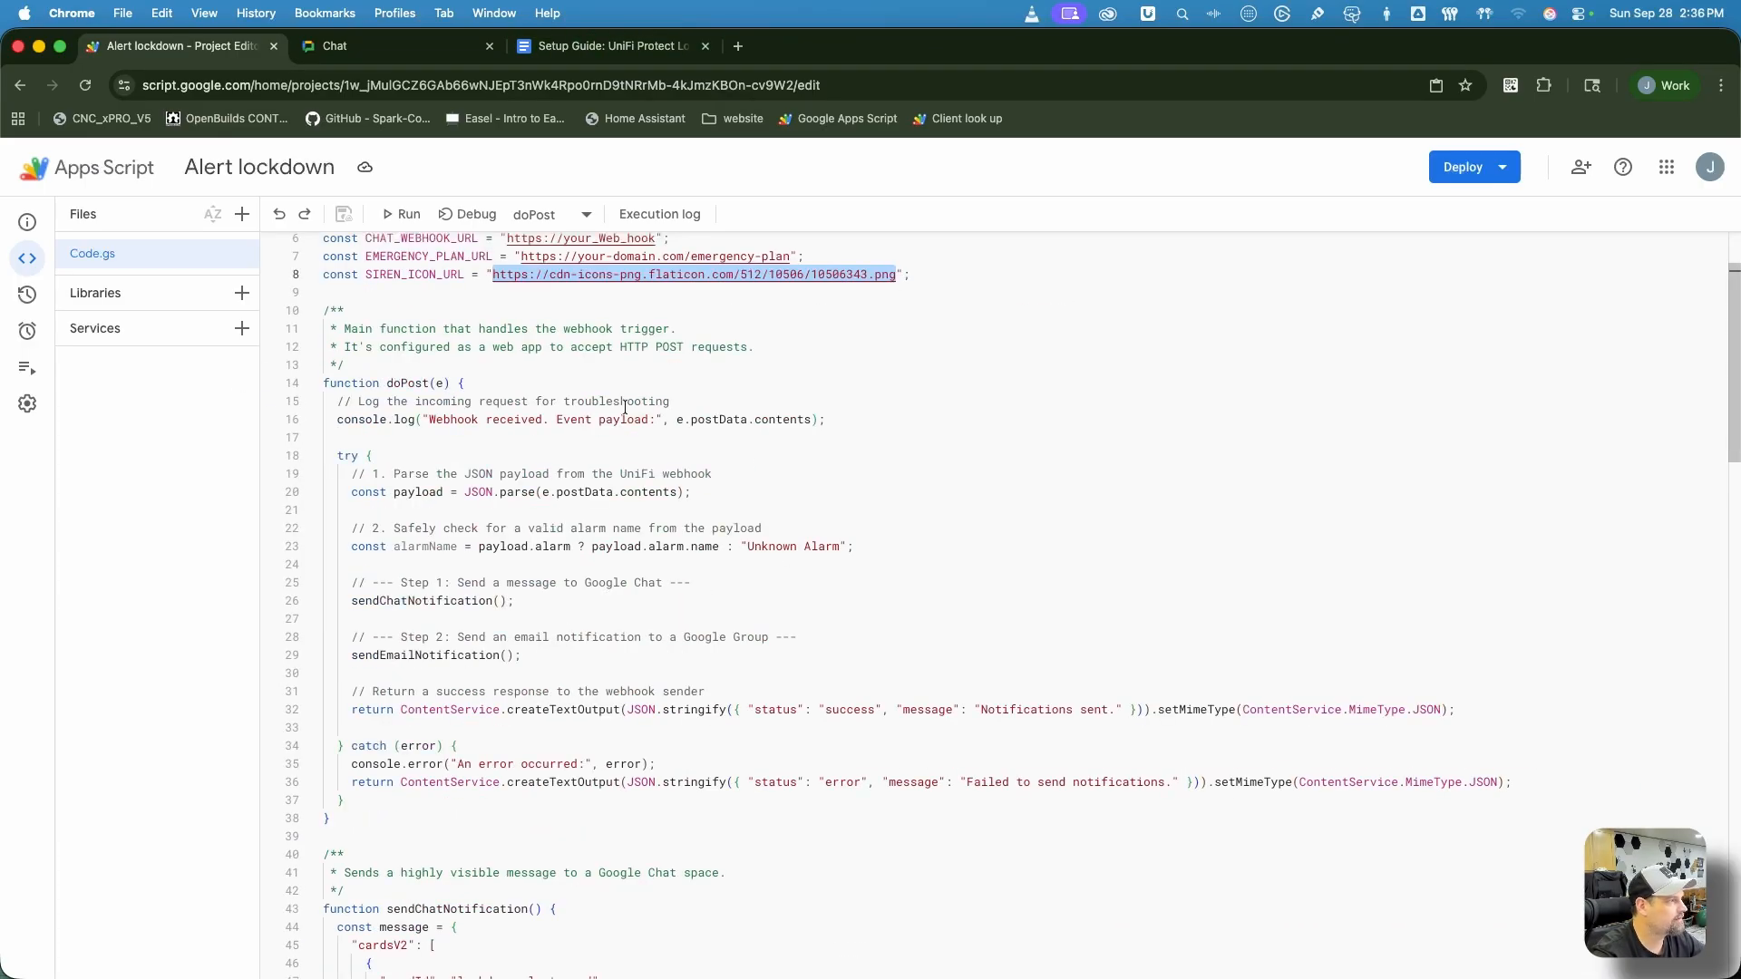
pyautogui.scroll(3, 986, 602)
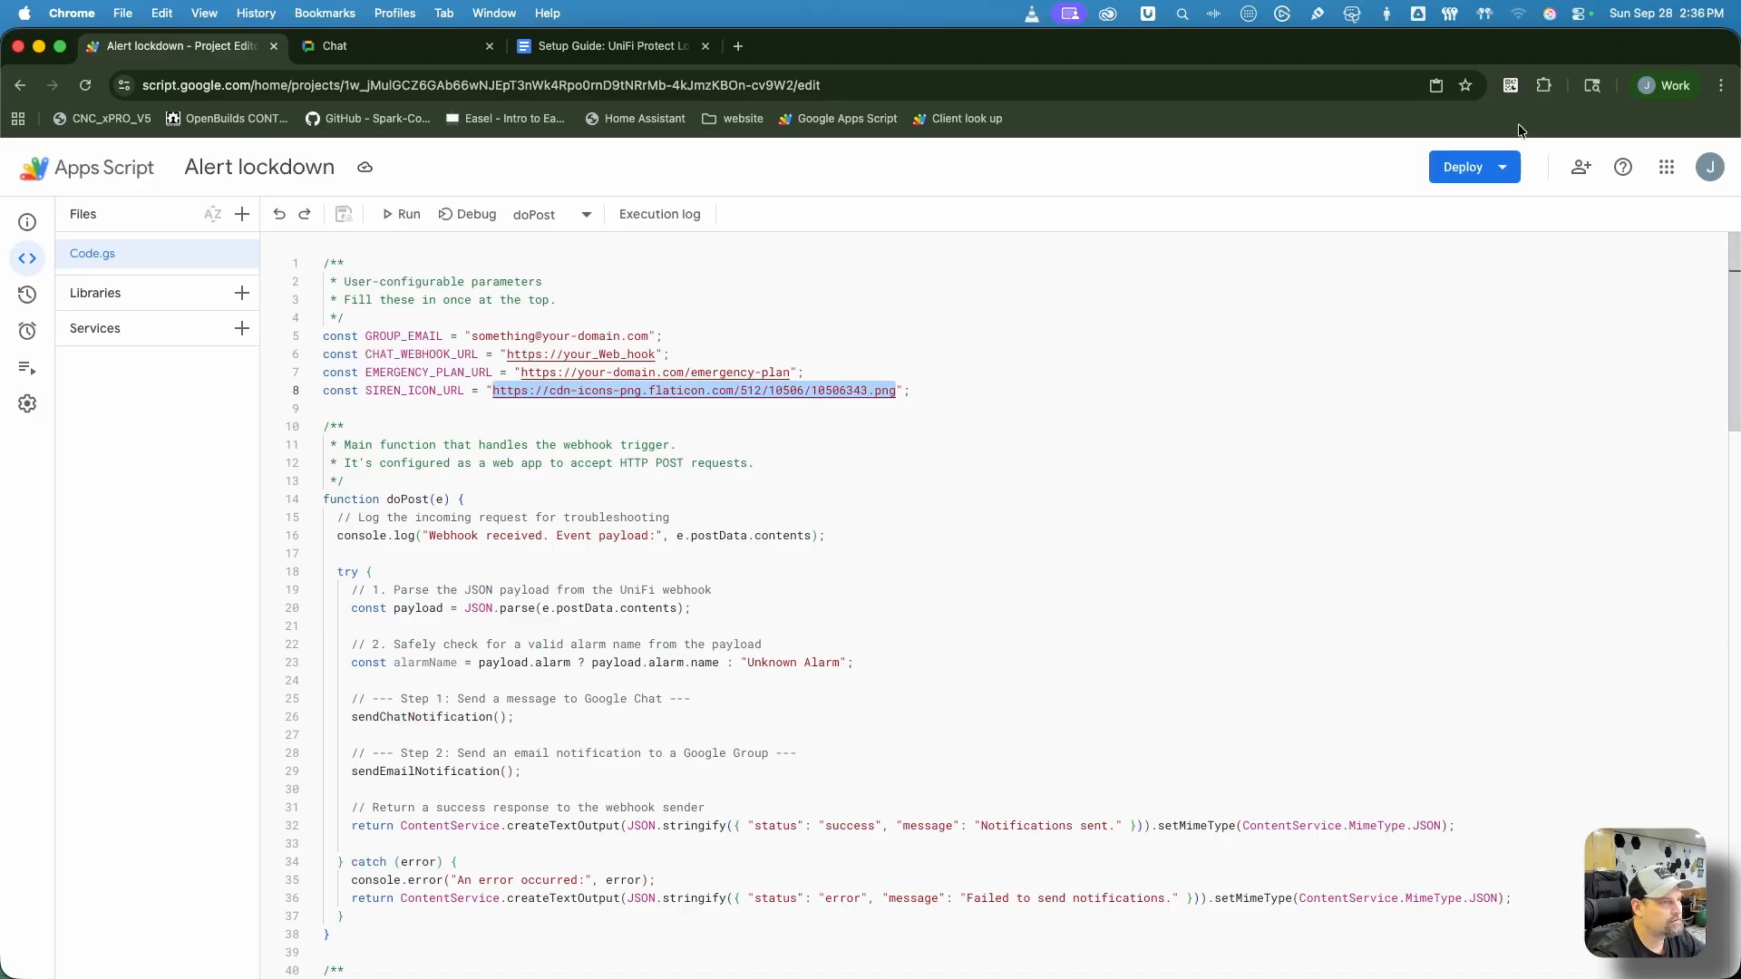
# - Start a new deployment of the script with Web app as the deployment type
pyautogui.click(1502, 168)
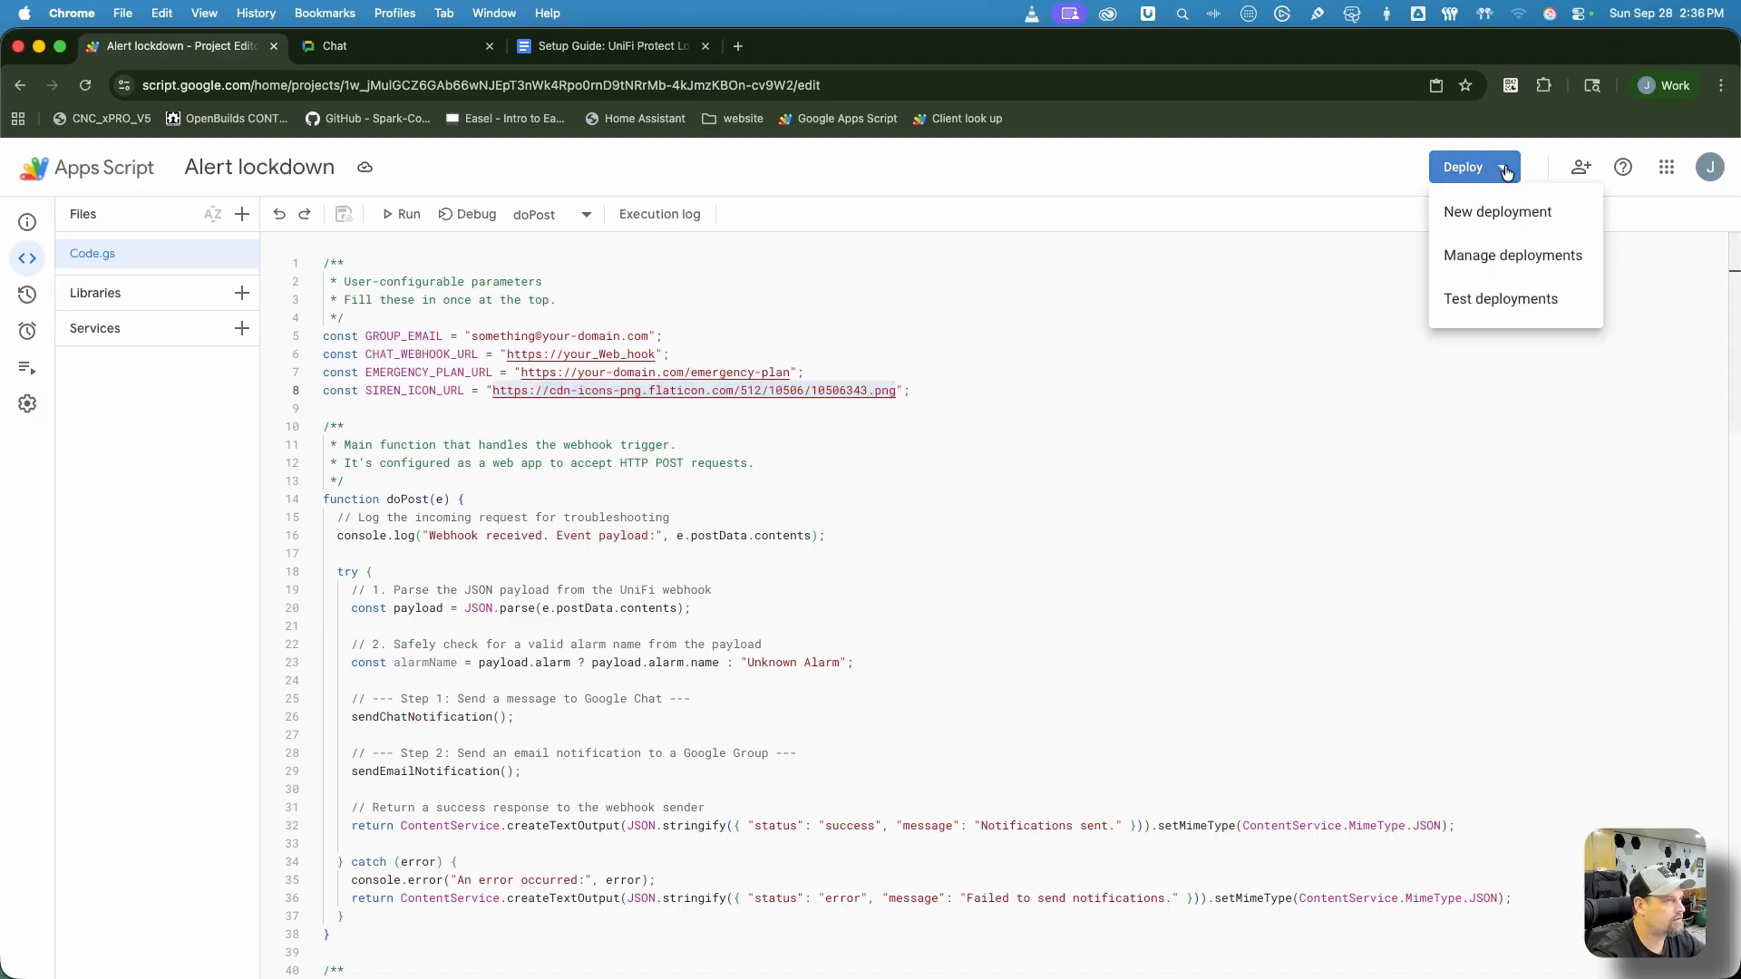
pyautogui.click(1531, 210)
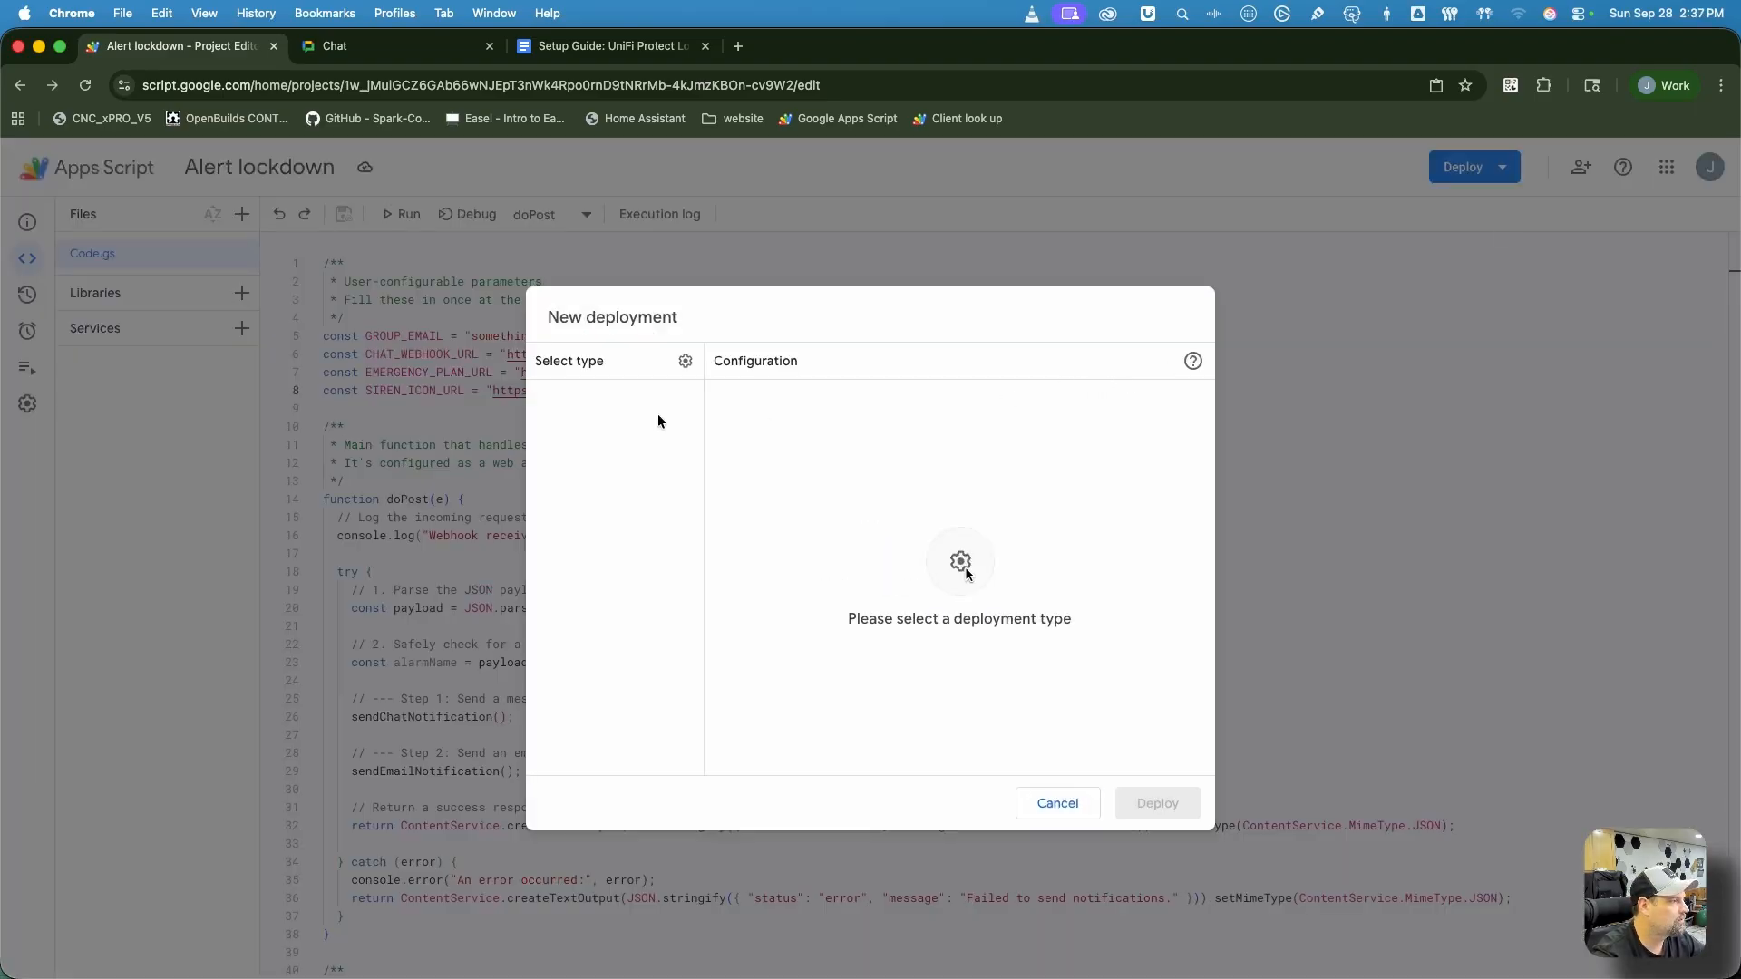
pyautogui.click(683, 365)
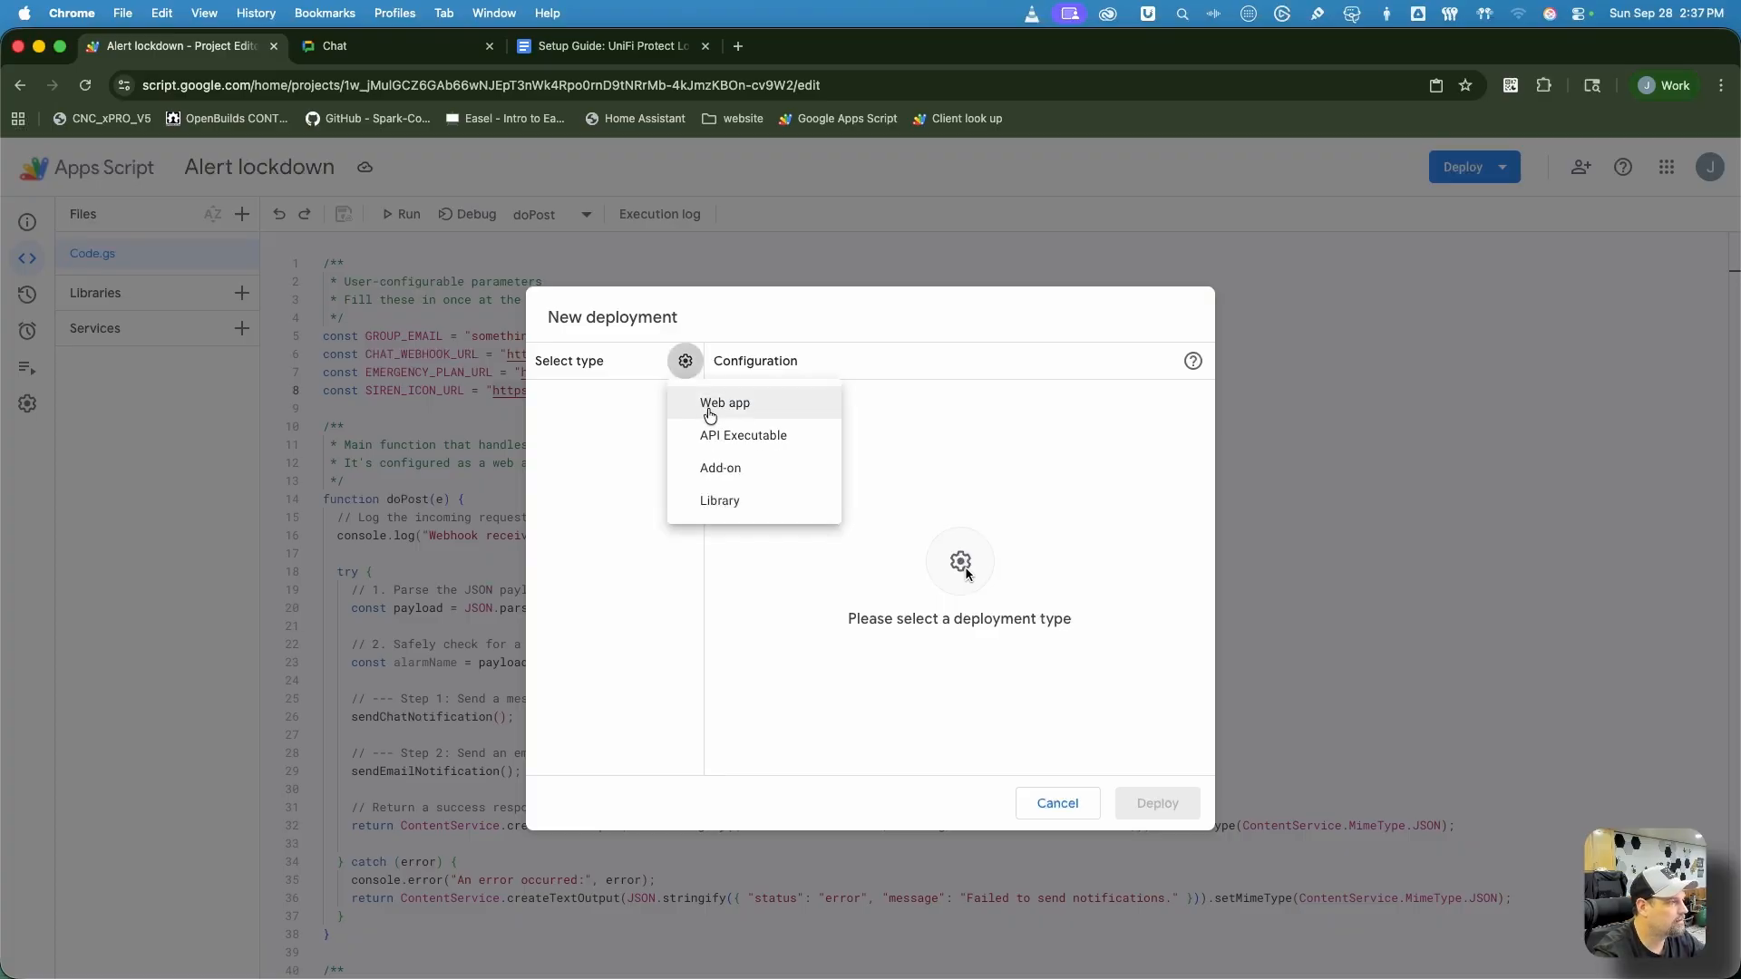
pyautogui.click(714, 408)
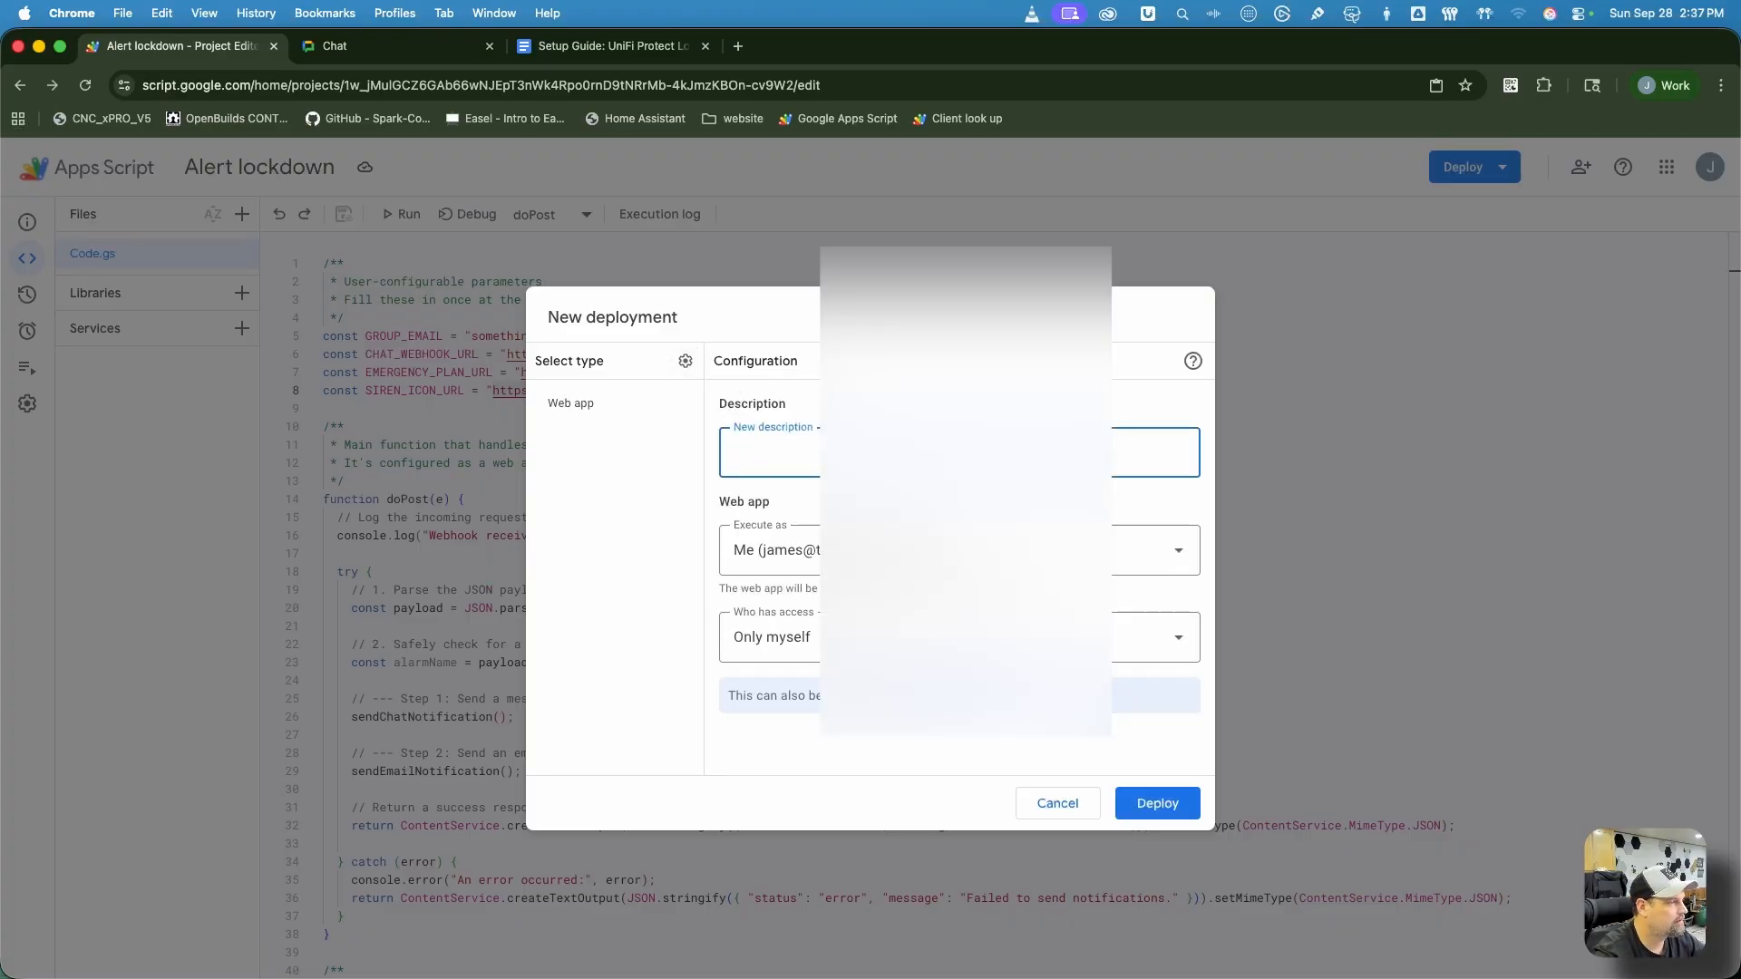
# - Enter a deployment description starting with "Unifi alarm", correcting the spelling of Unifi
pyautogui.press('F5')
pyautogui.write('Unify')
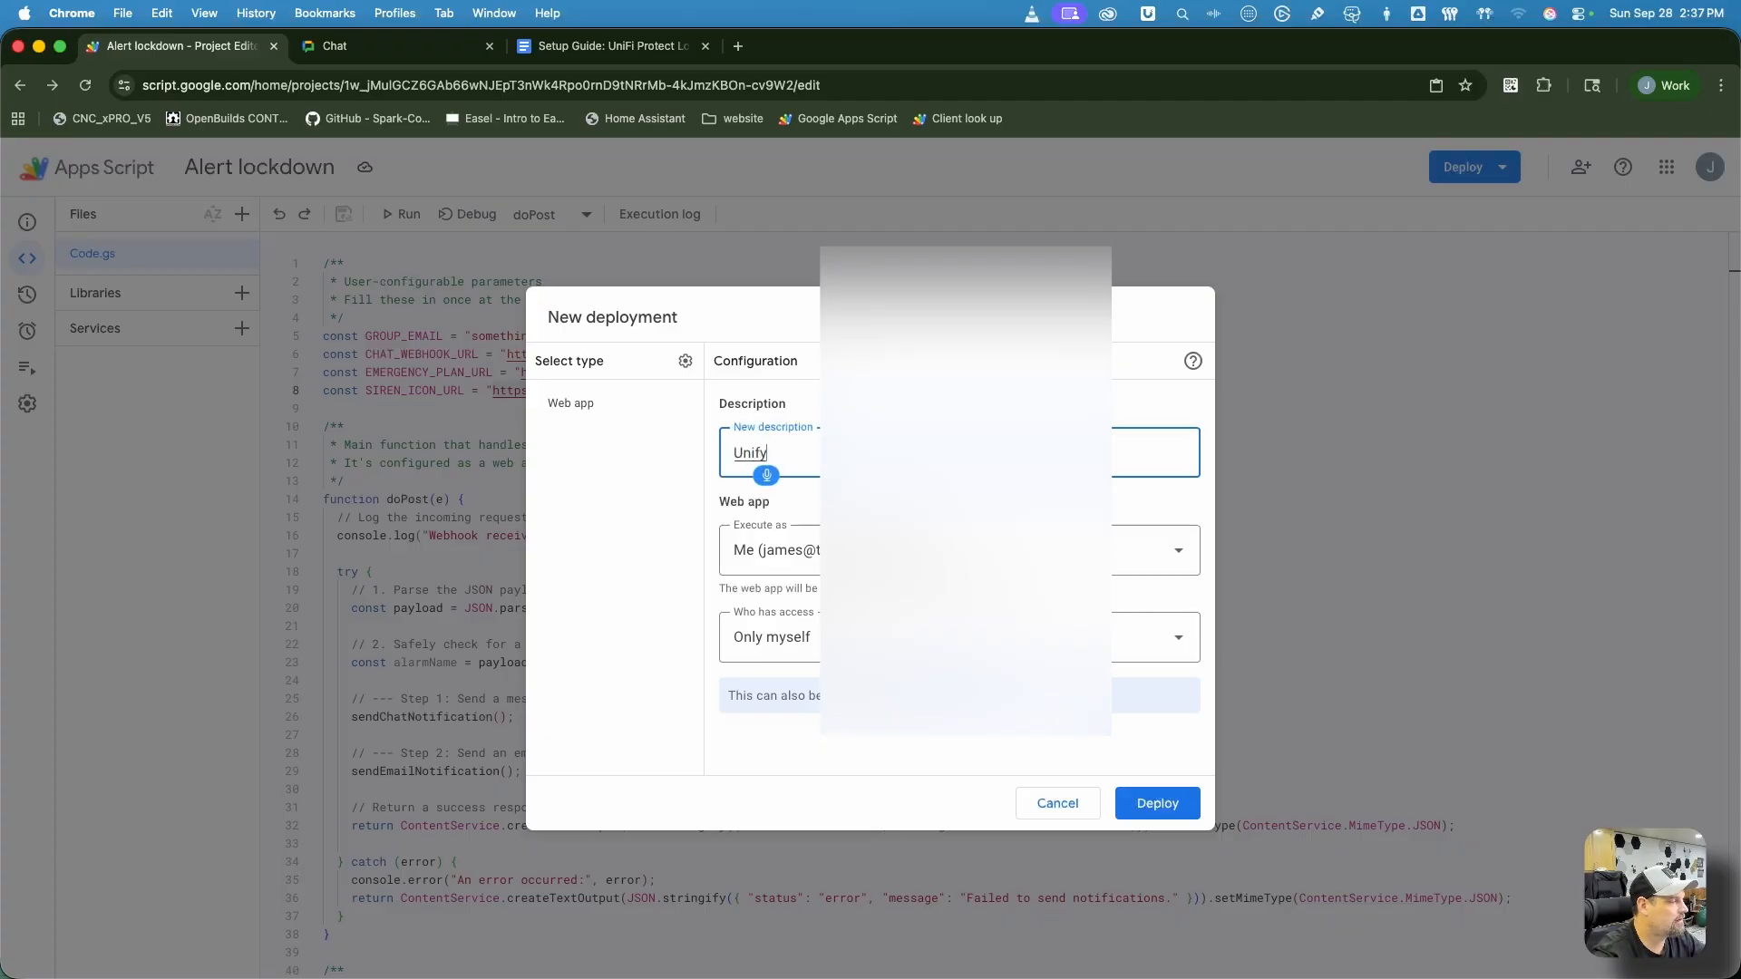
pyautogui.write(' alarm')
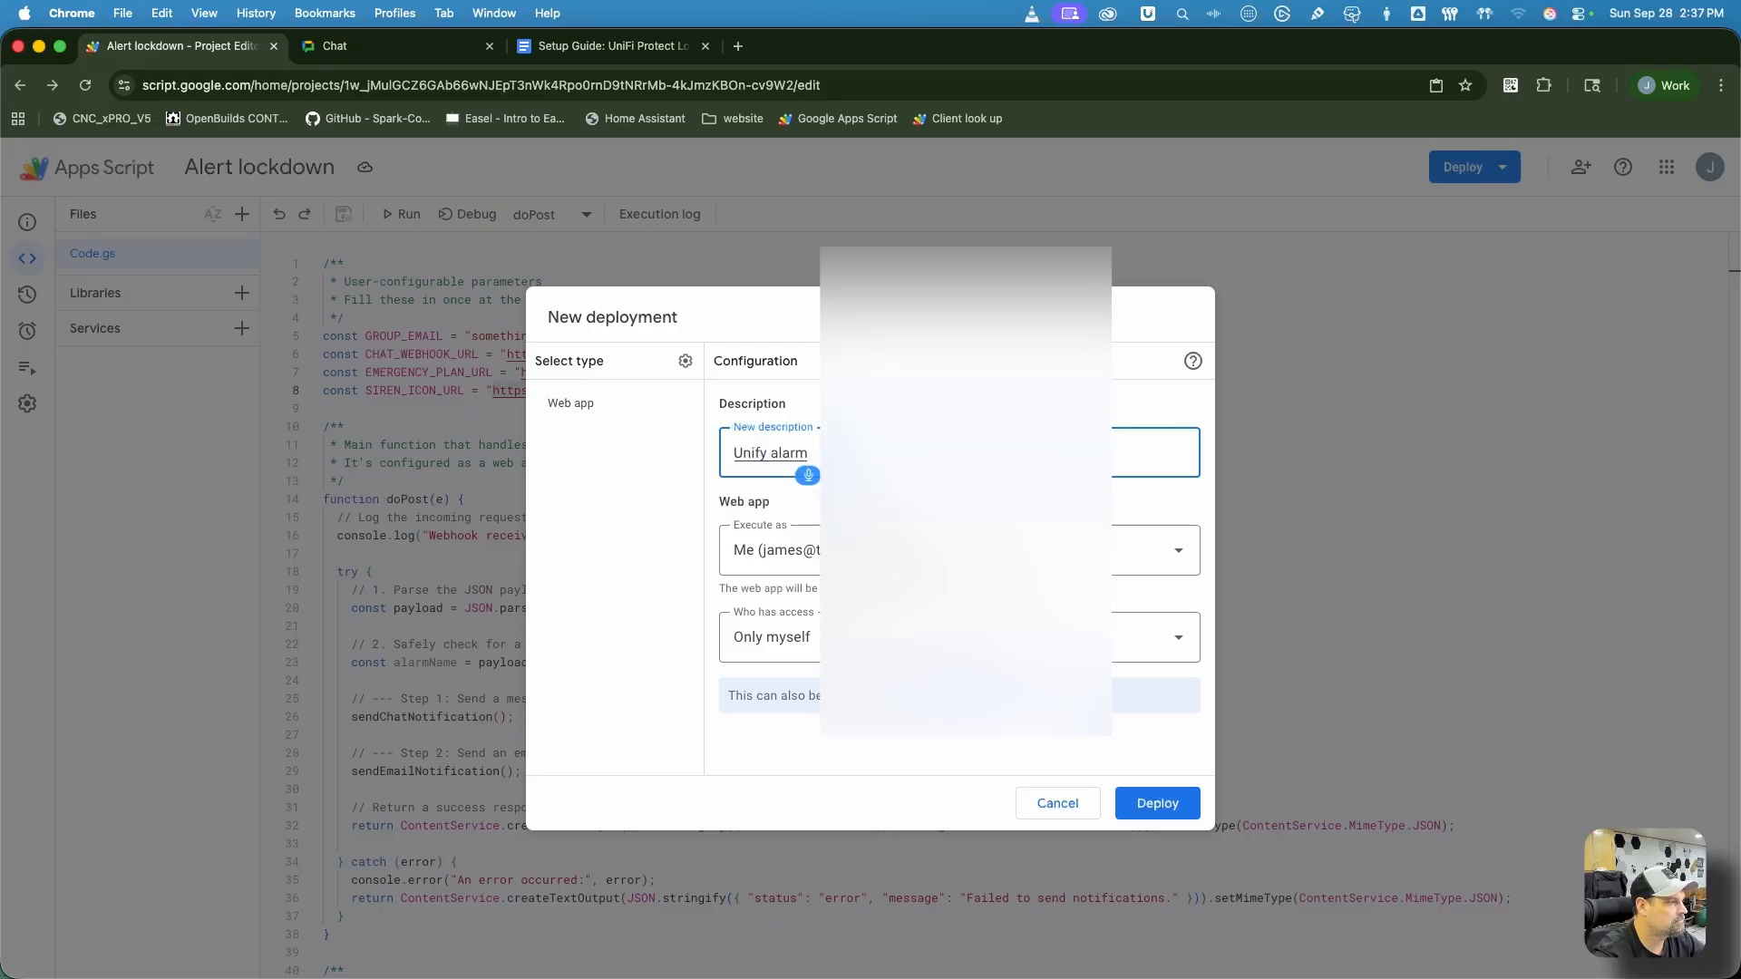
pyautogui.write(' tr')
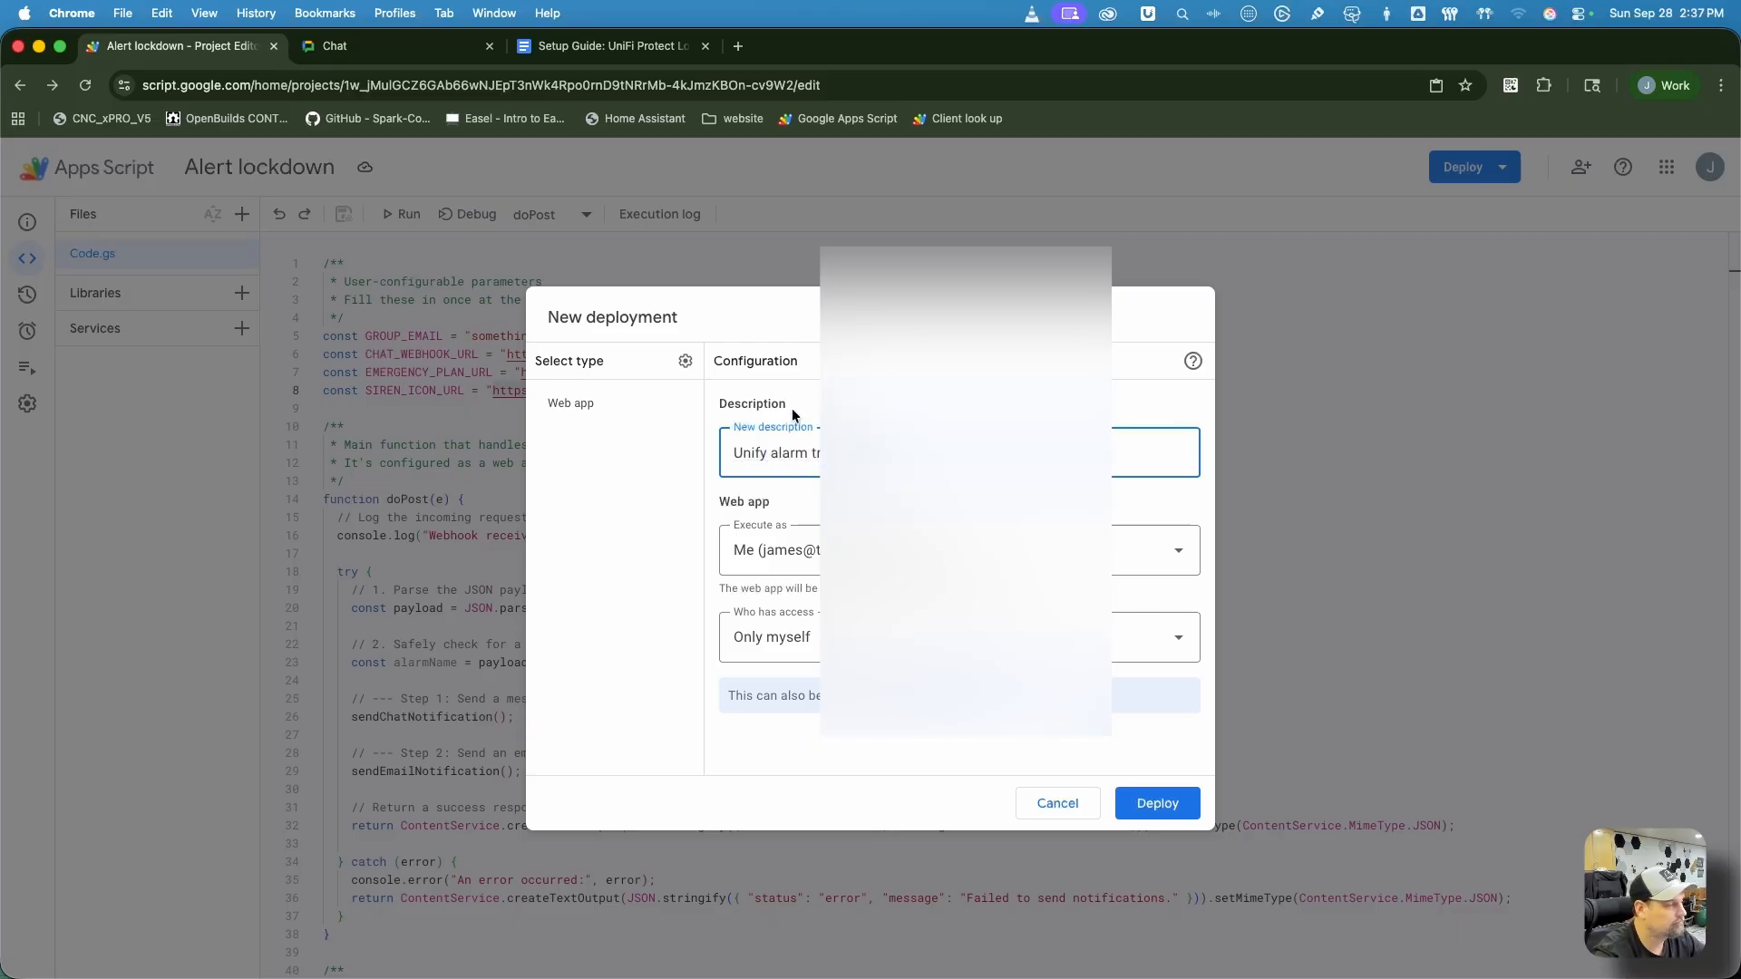
pyautogui.click(769, 454)
pyautogui.press('BackSpace')
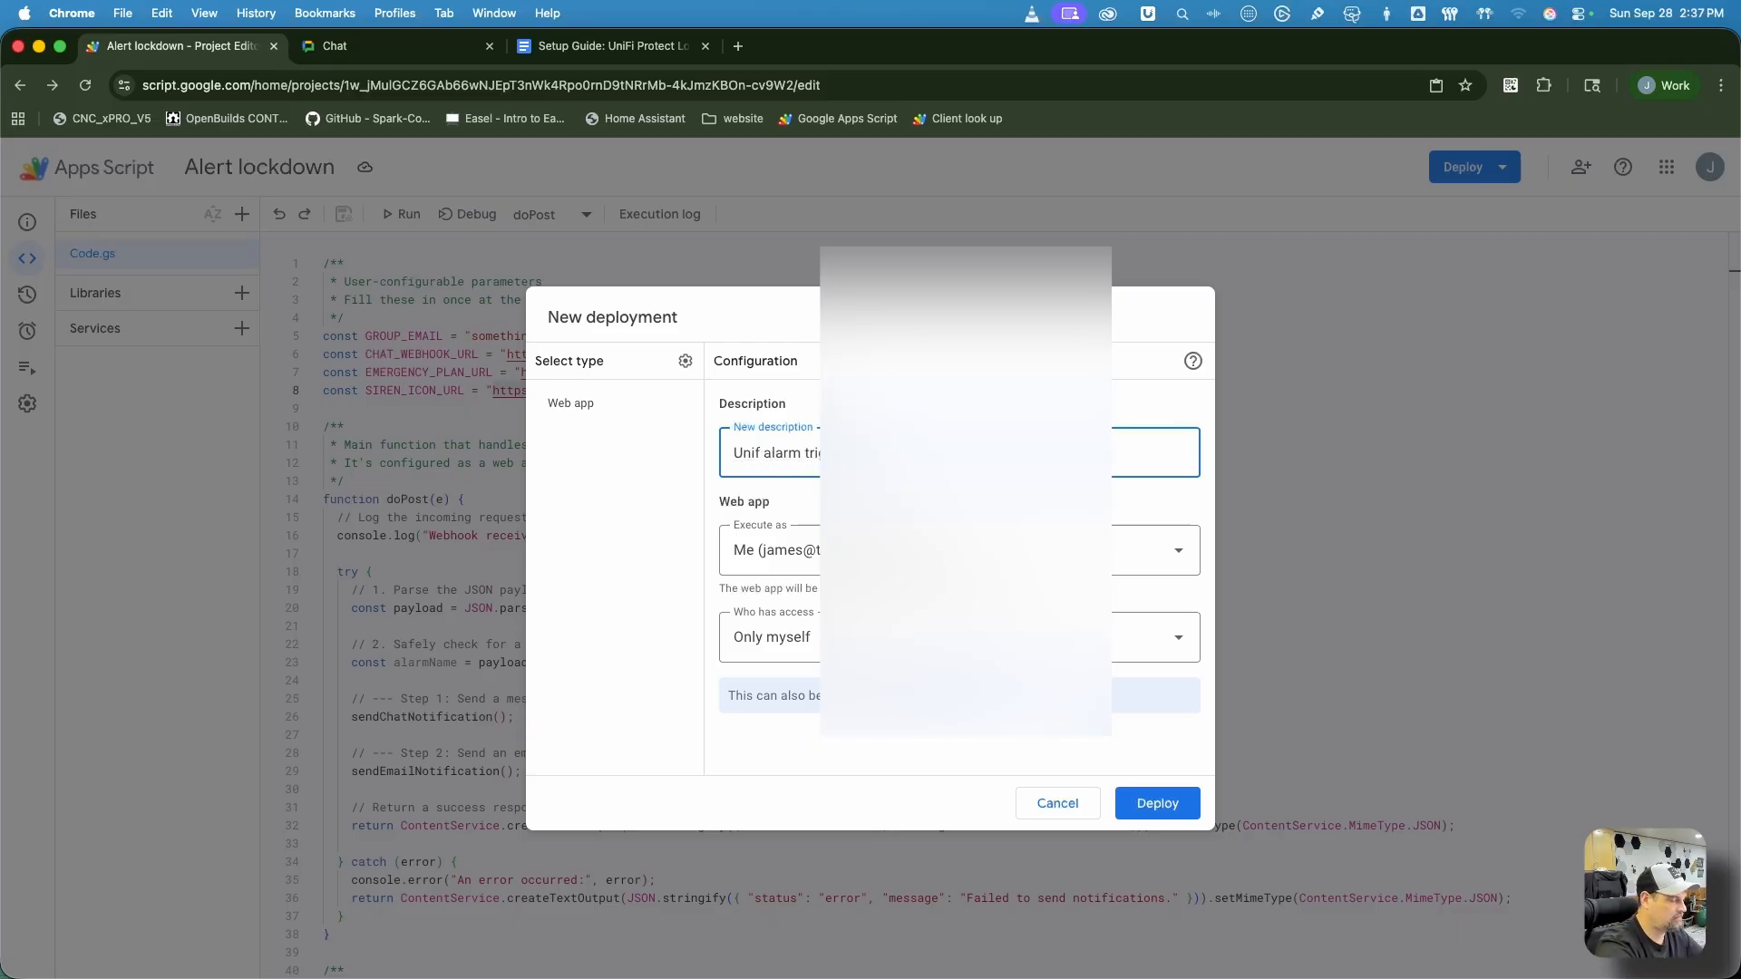
pyautogui.write('i')
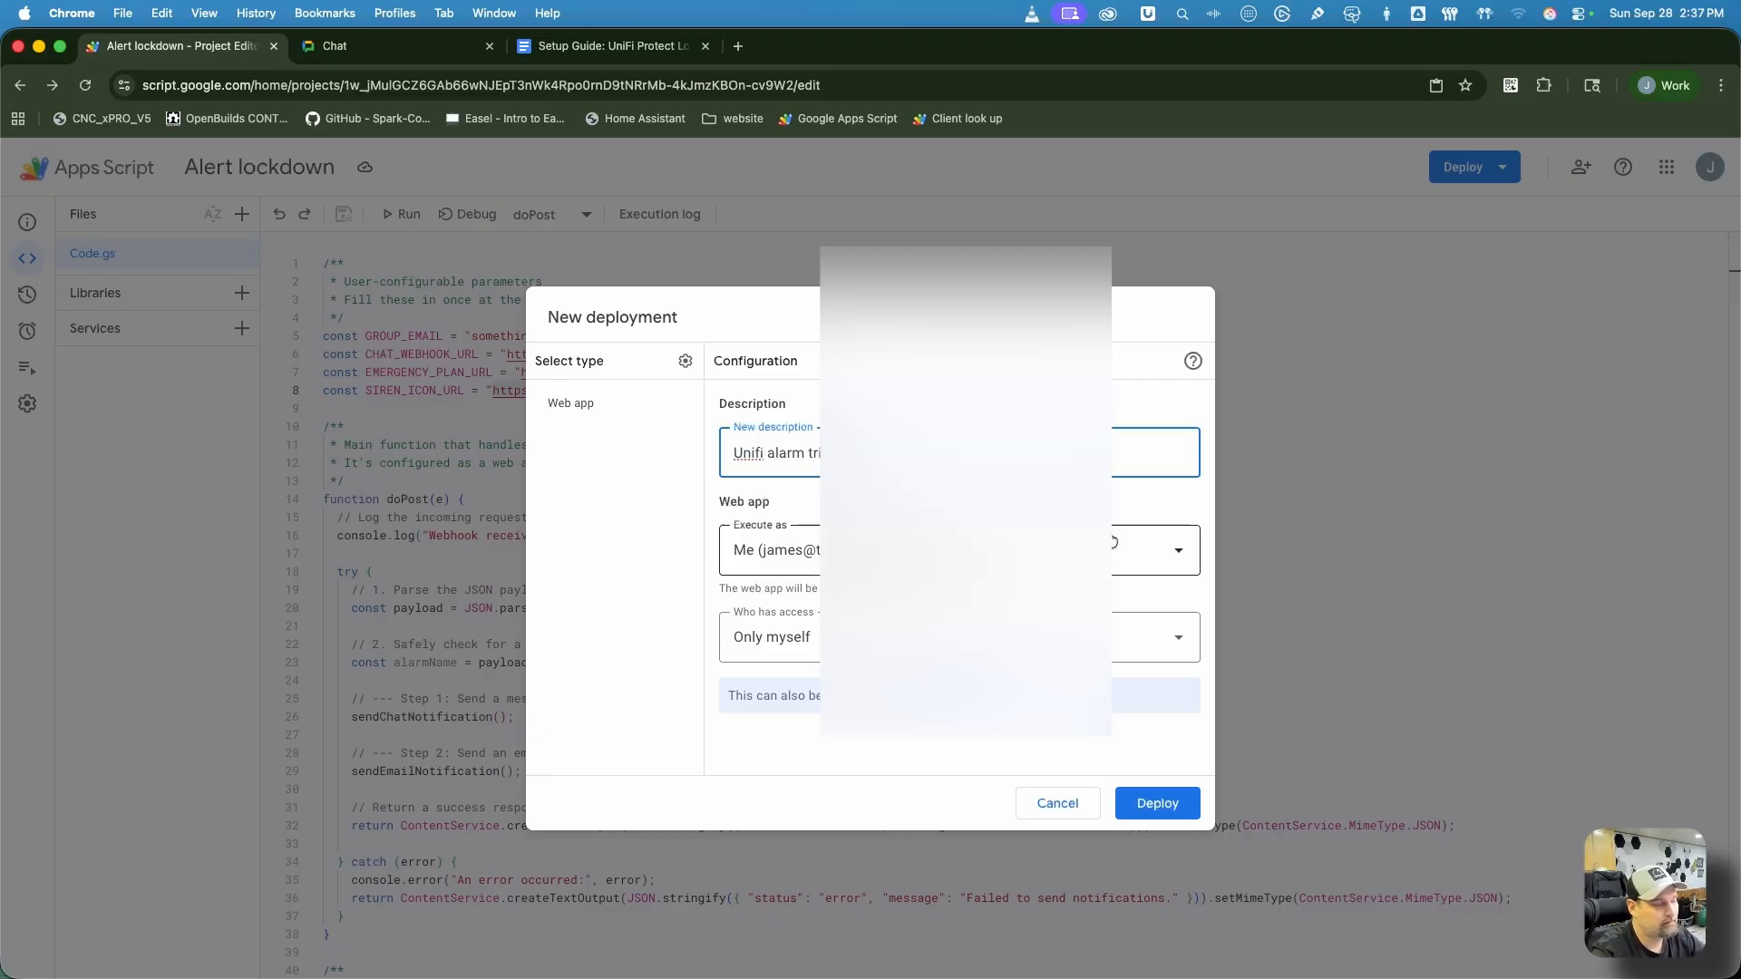
# - Set who has access to the web app to Anyone and deploy it
pyautogui.click(1043, 637)
pyautogui.scroll(-2, 1043, 662)
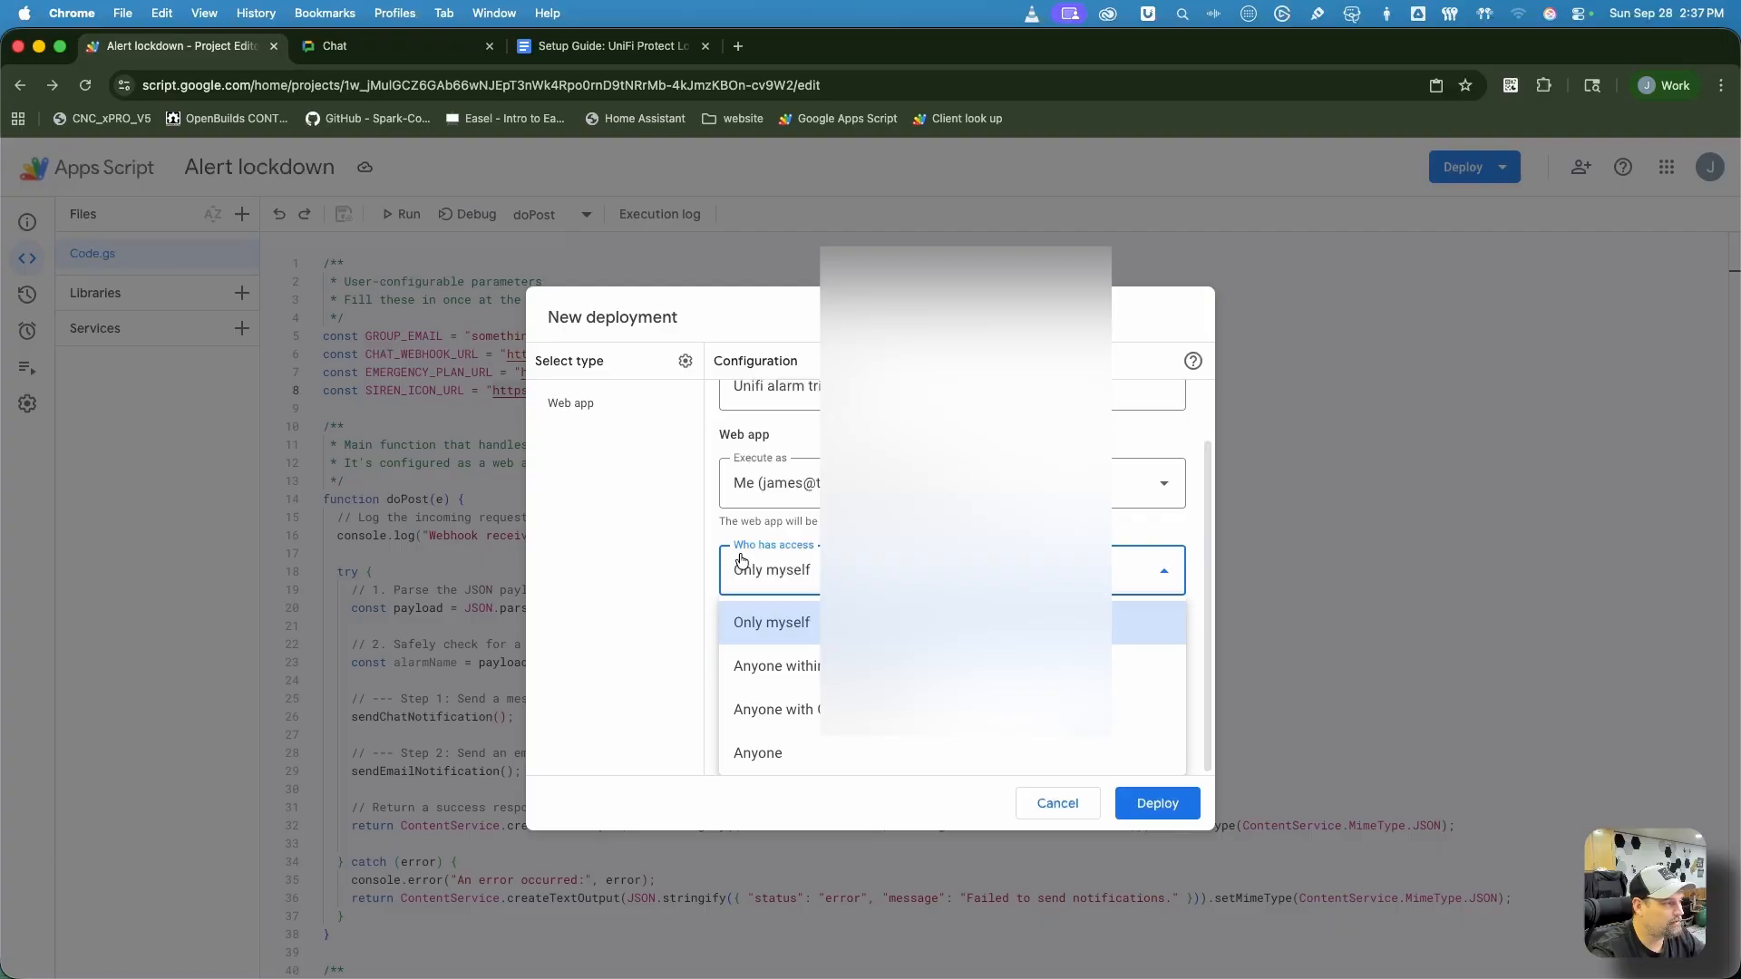
pyautogui.click(814, 766)
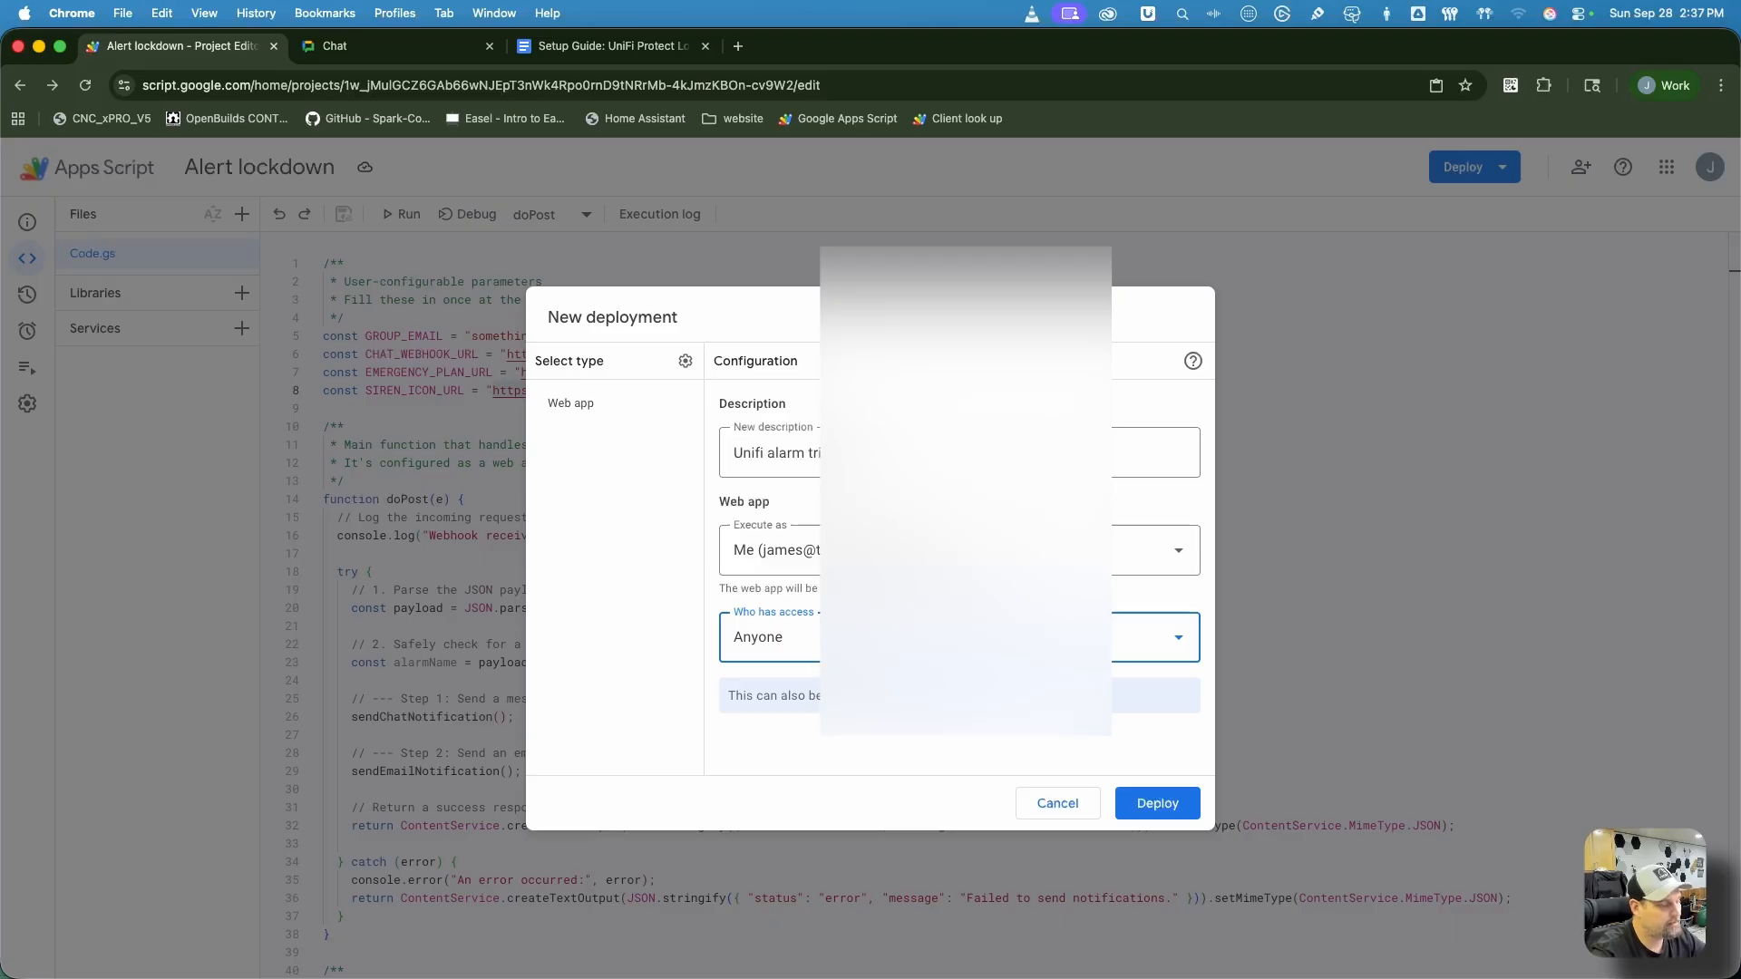
pyautogui.click(816, 662)
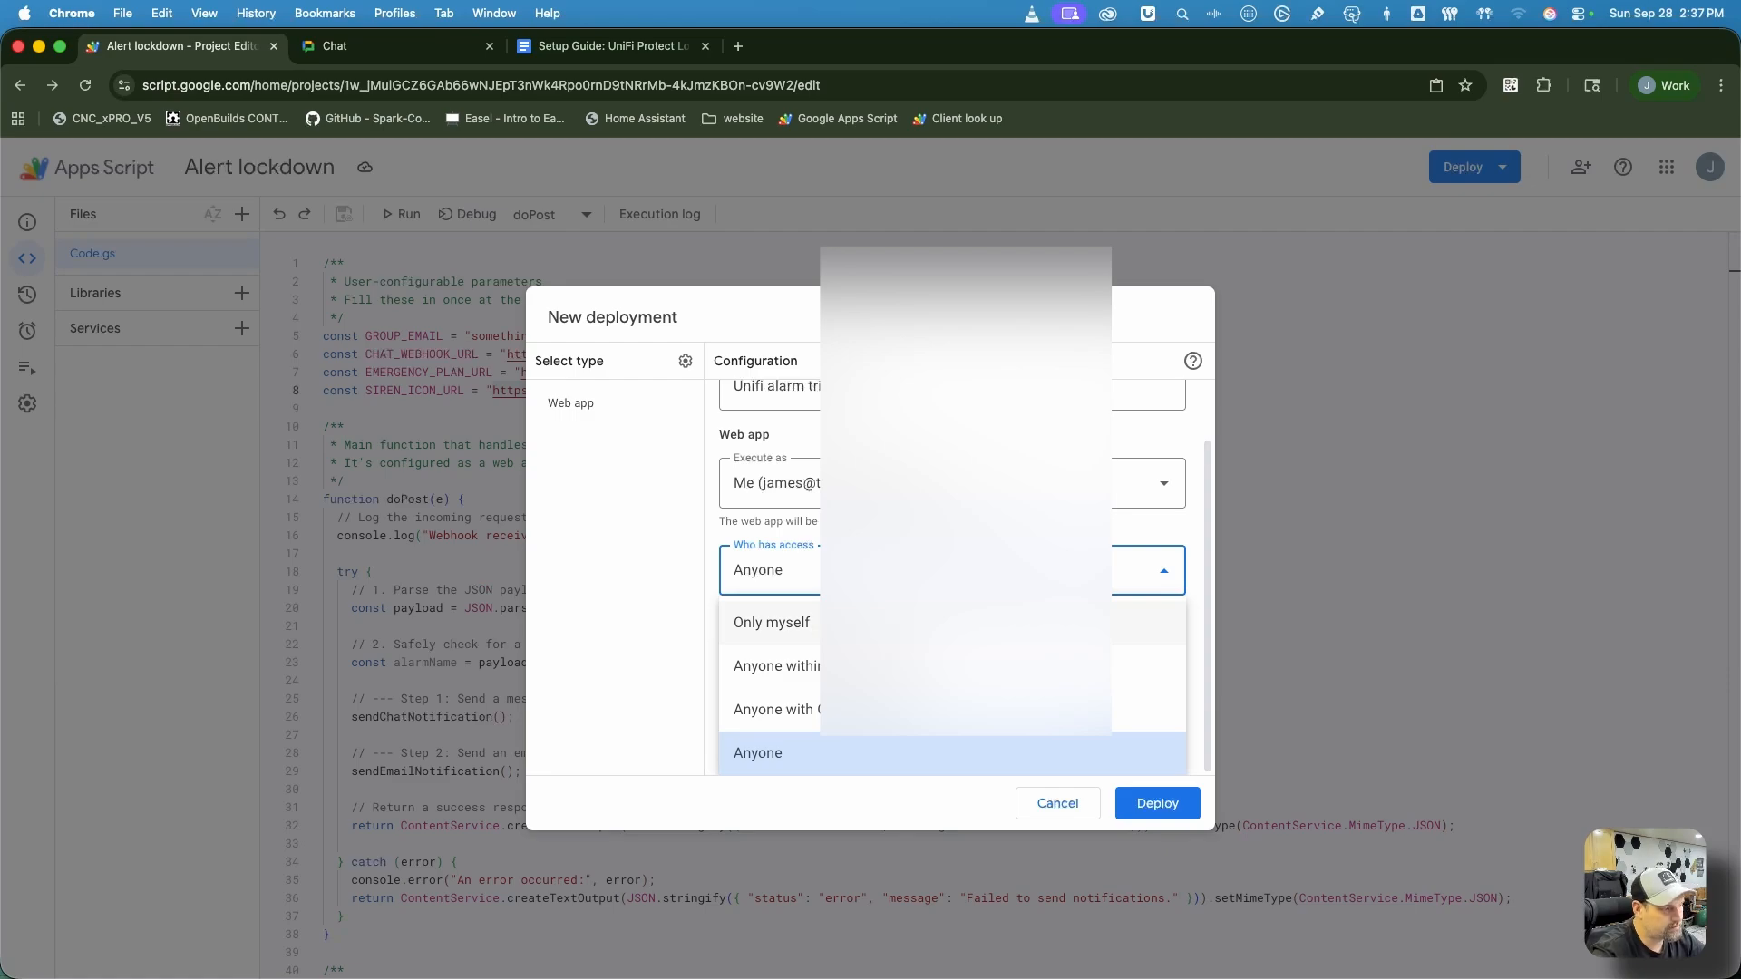
pyautogui.click(791, 756)
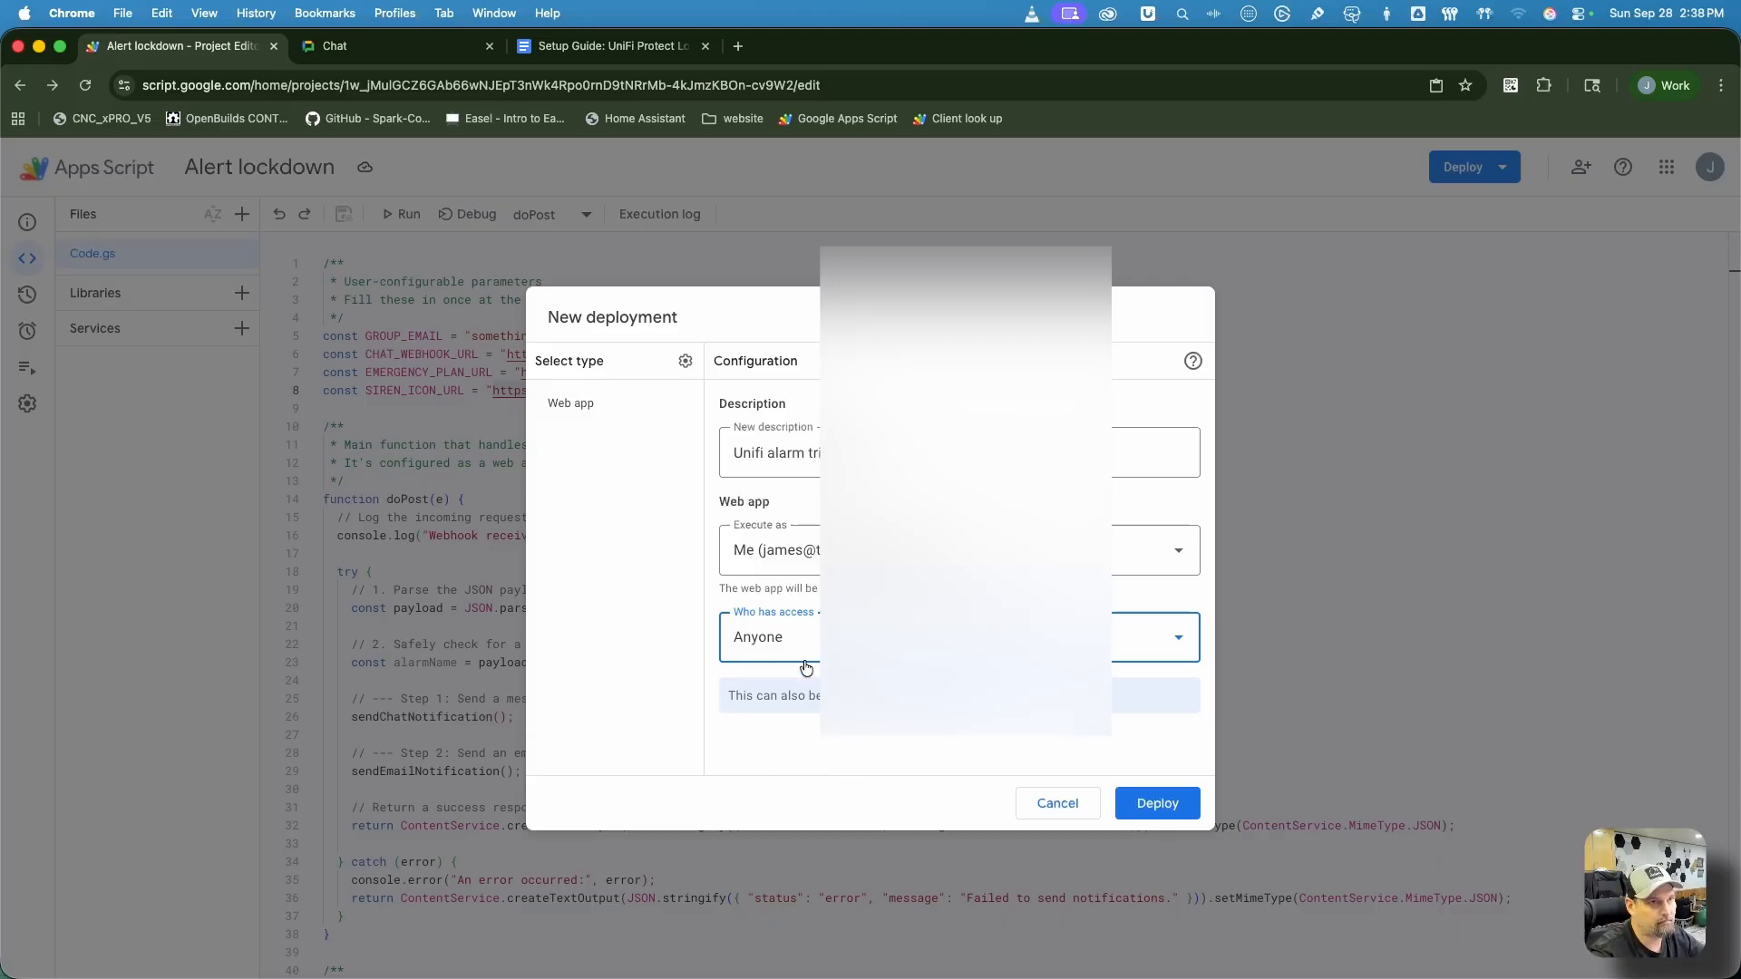
pyautogui.click(1127, 718)
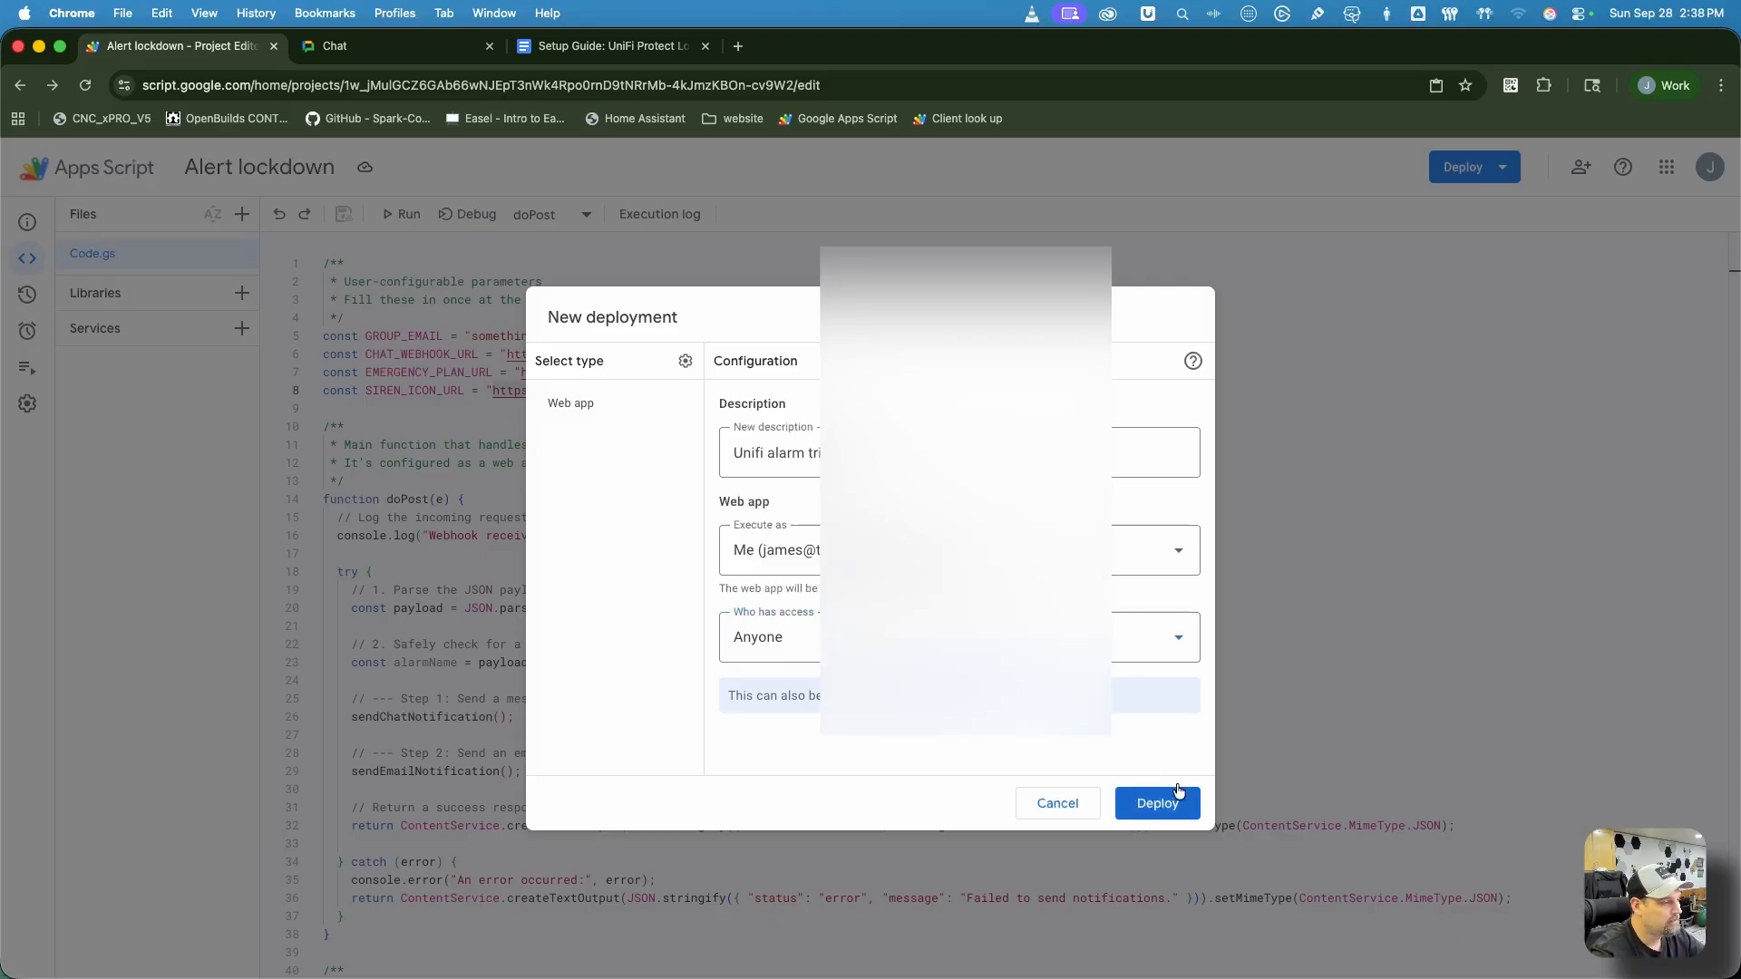
pyautogui.click(1158, 805)
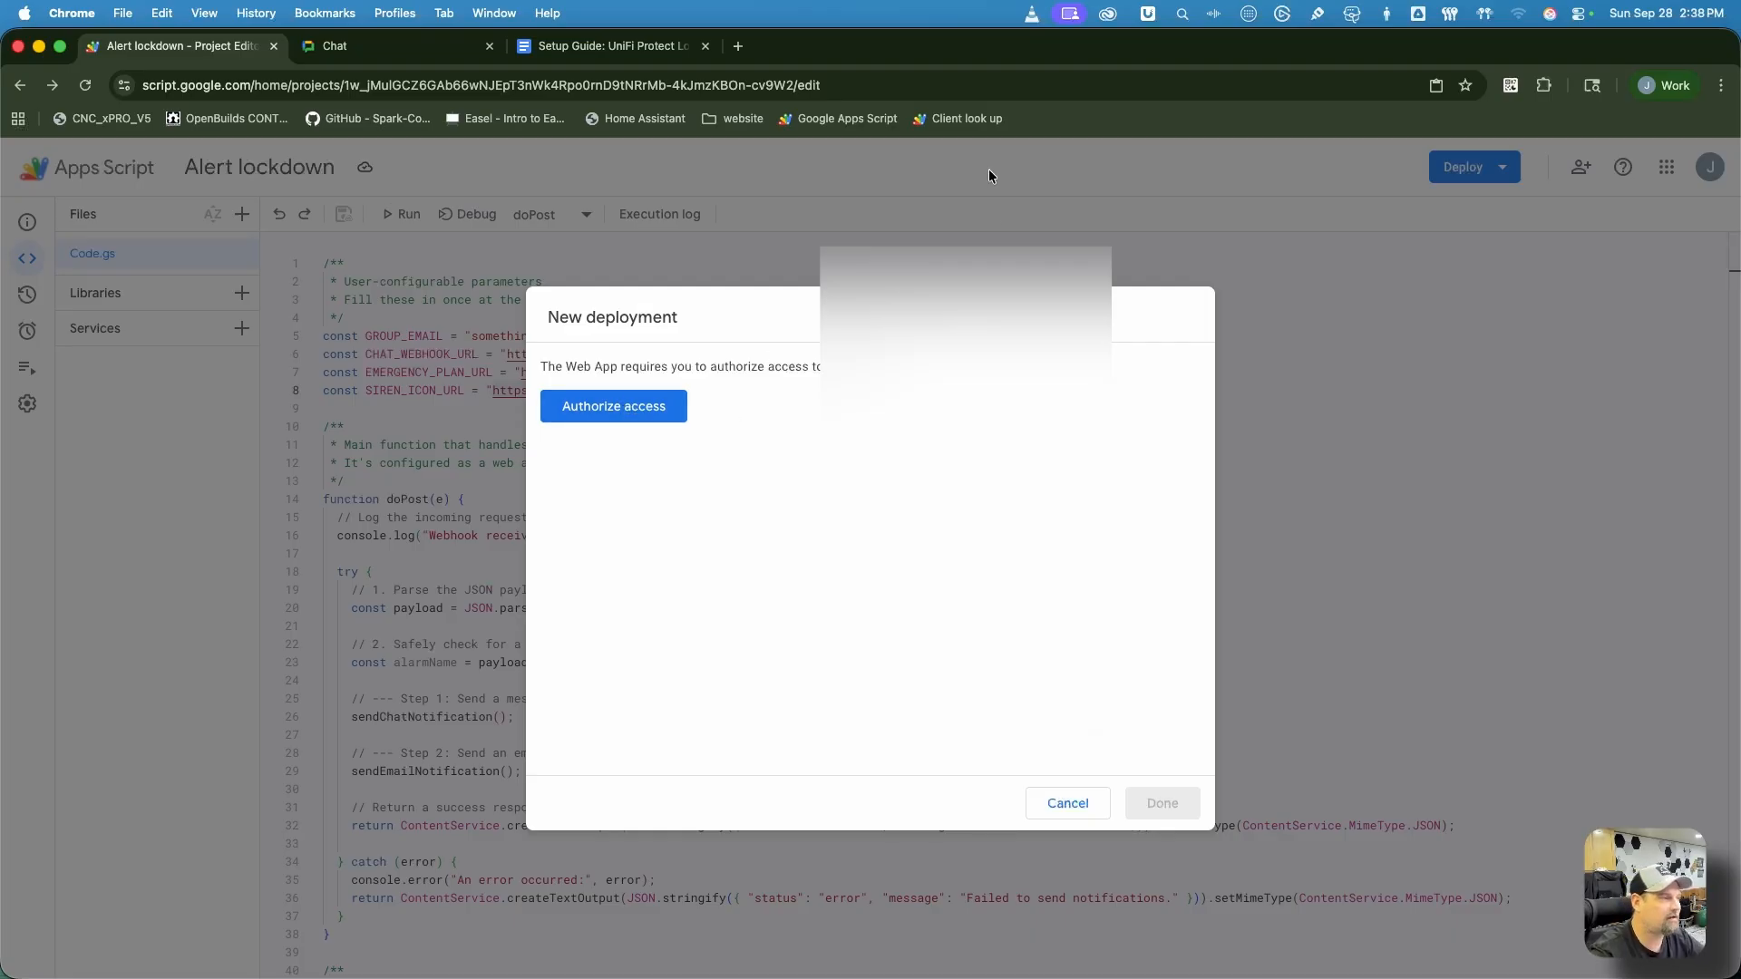
# - Authorize the Alert lockdown web app with the work Google account and allow the requested permissions
pyautogui.click(654, 411)
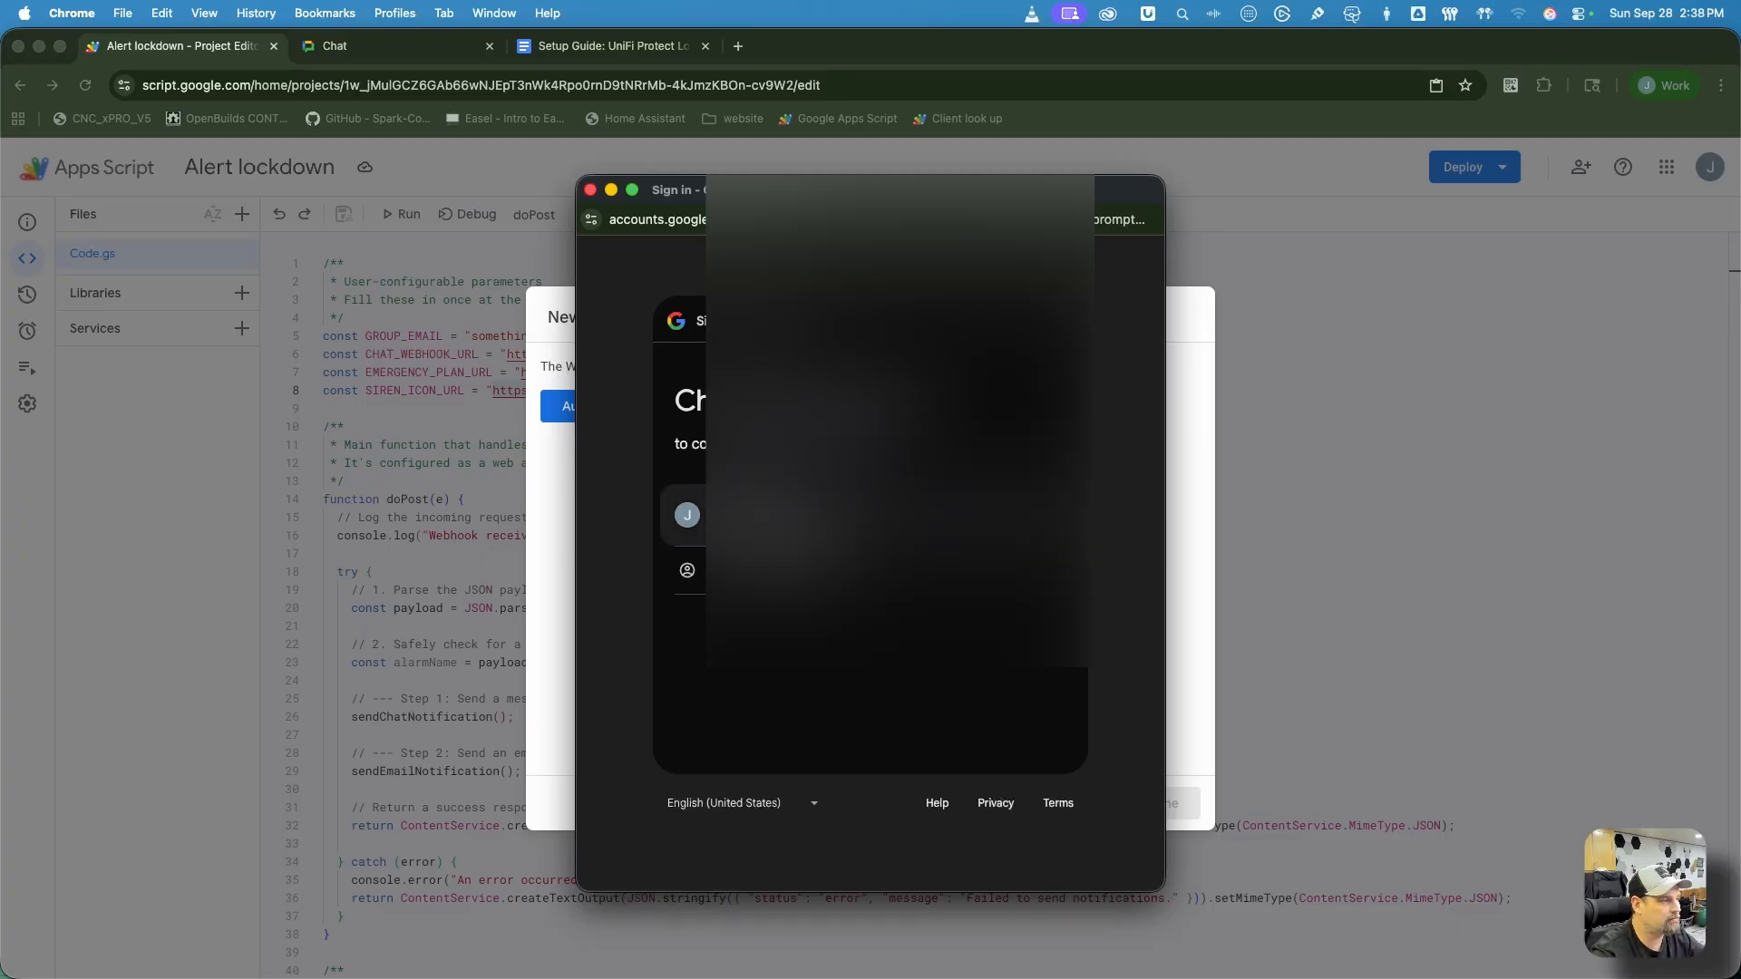
pyautogui.click(781, 517)
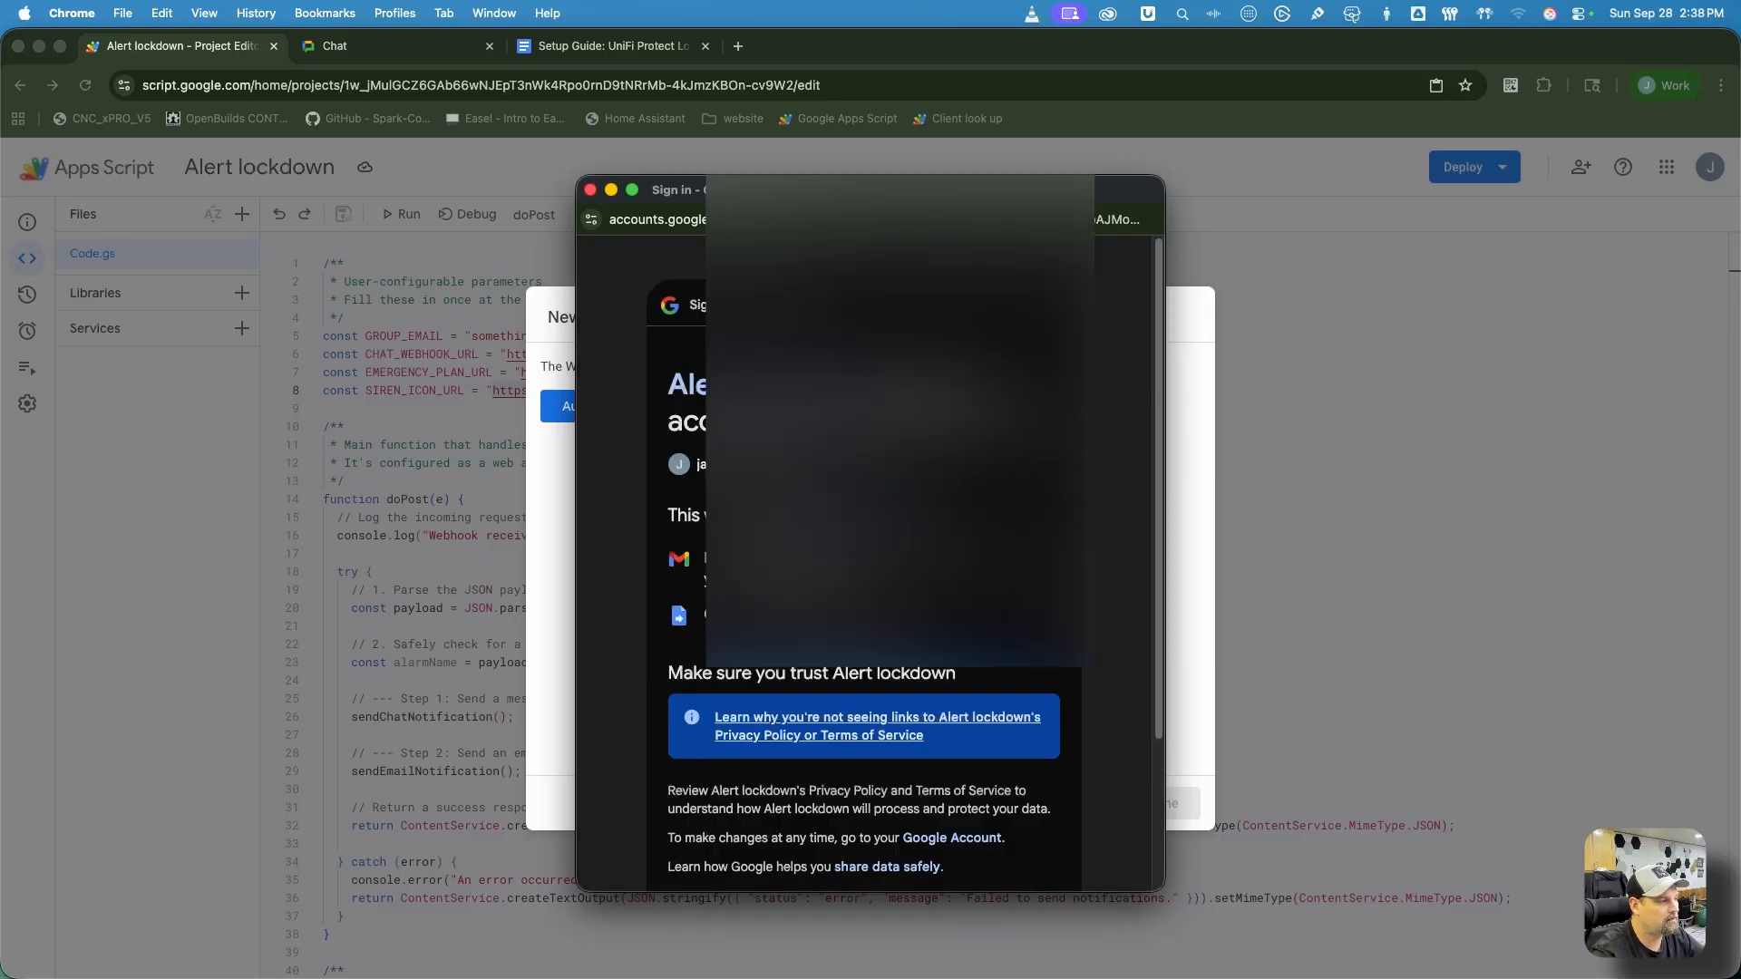
pyautogui.scroll(-3, 866, 544)
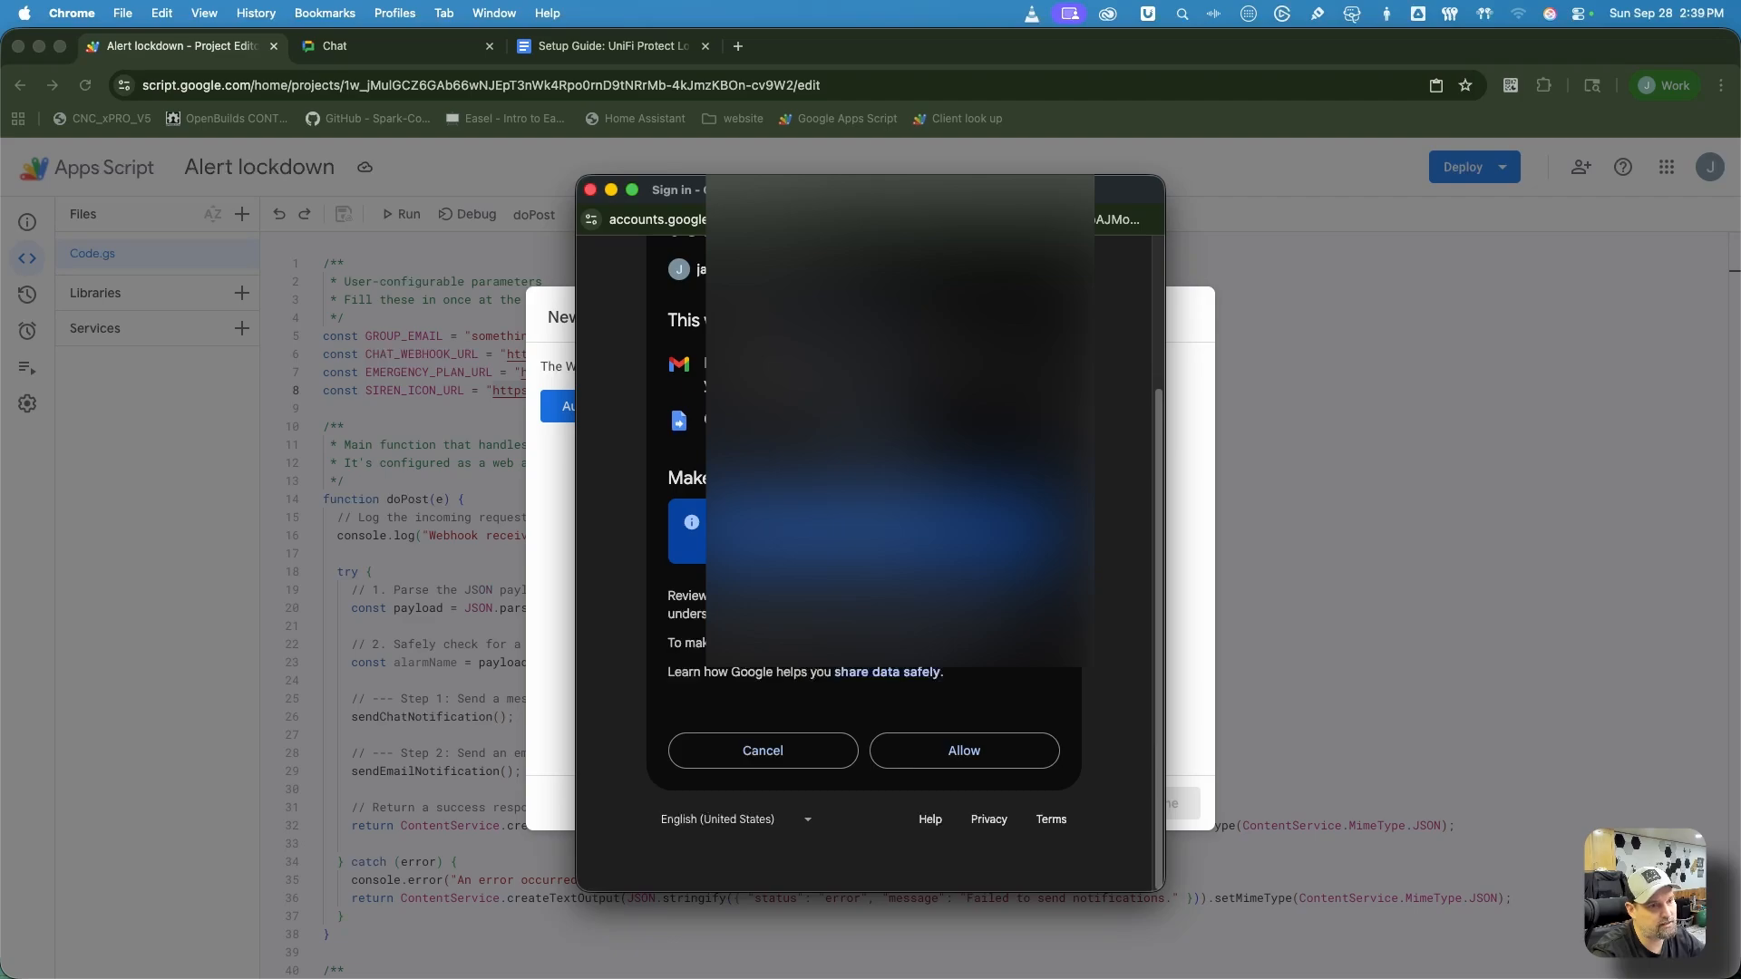
pyautogui.click(1017, 757)
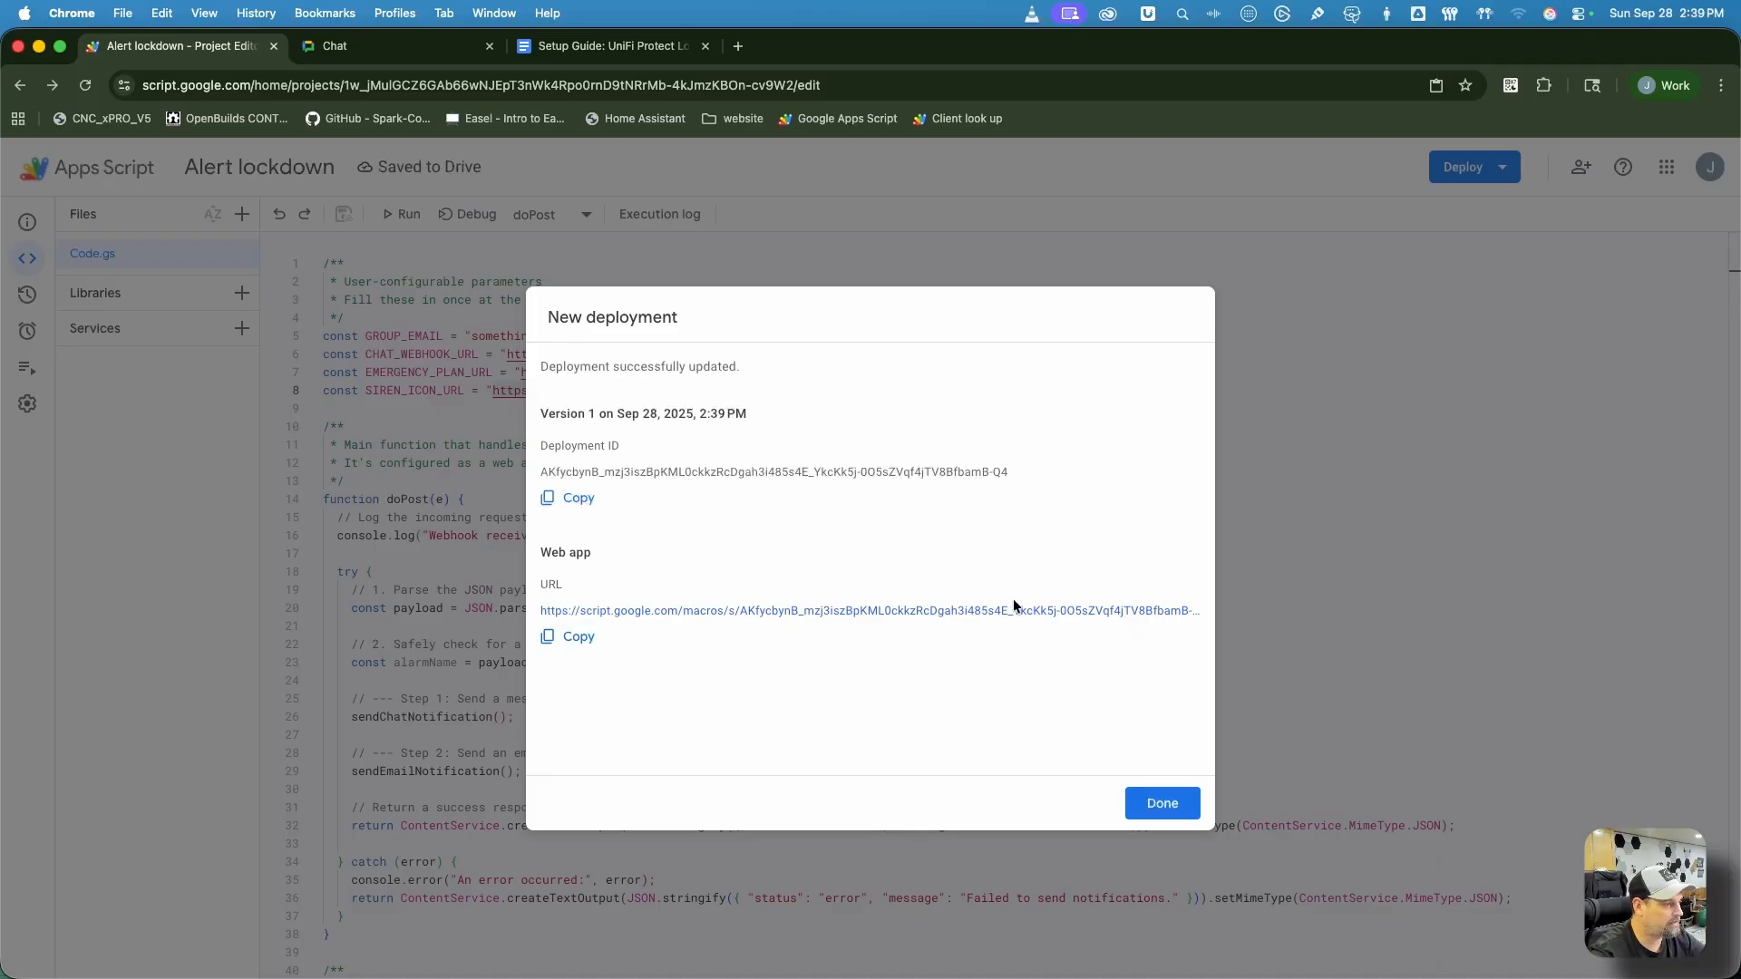
# - Copy the deployed web app's URL and close the deployment dialog
pyautogui.click(570, 636)
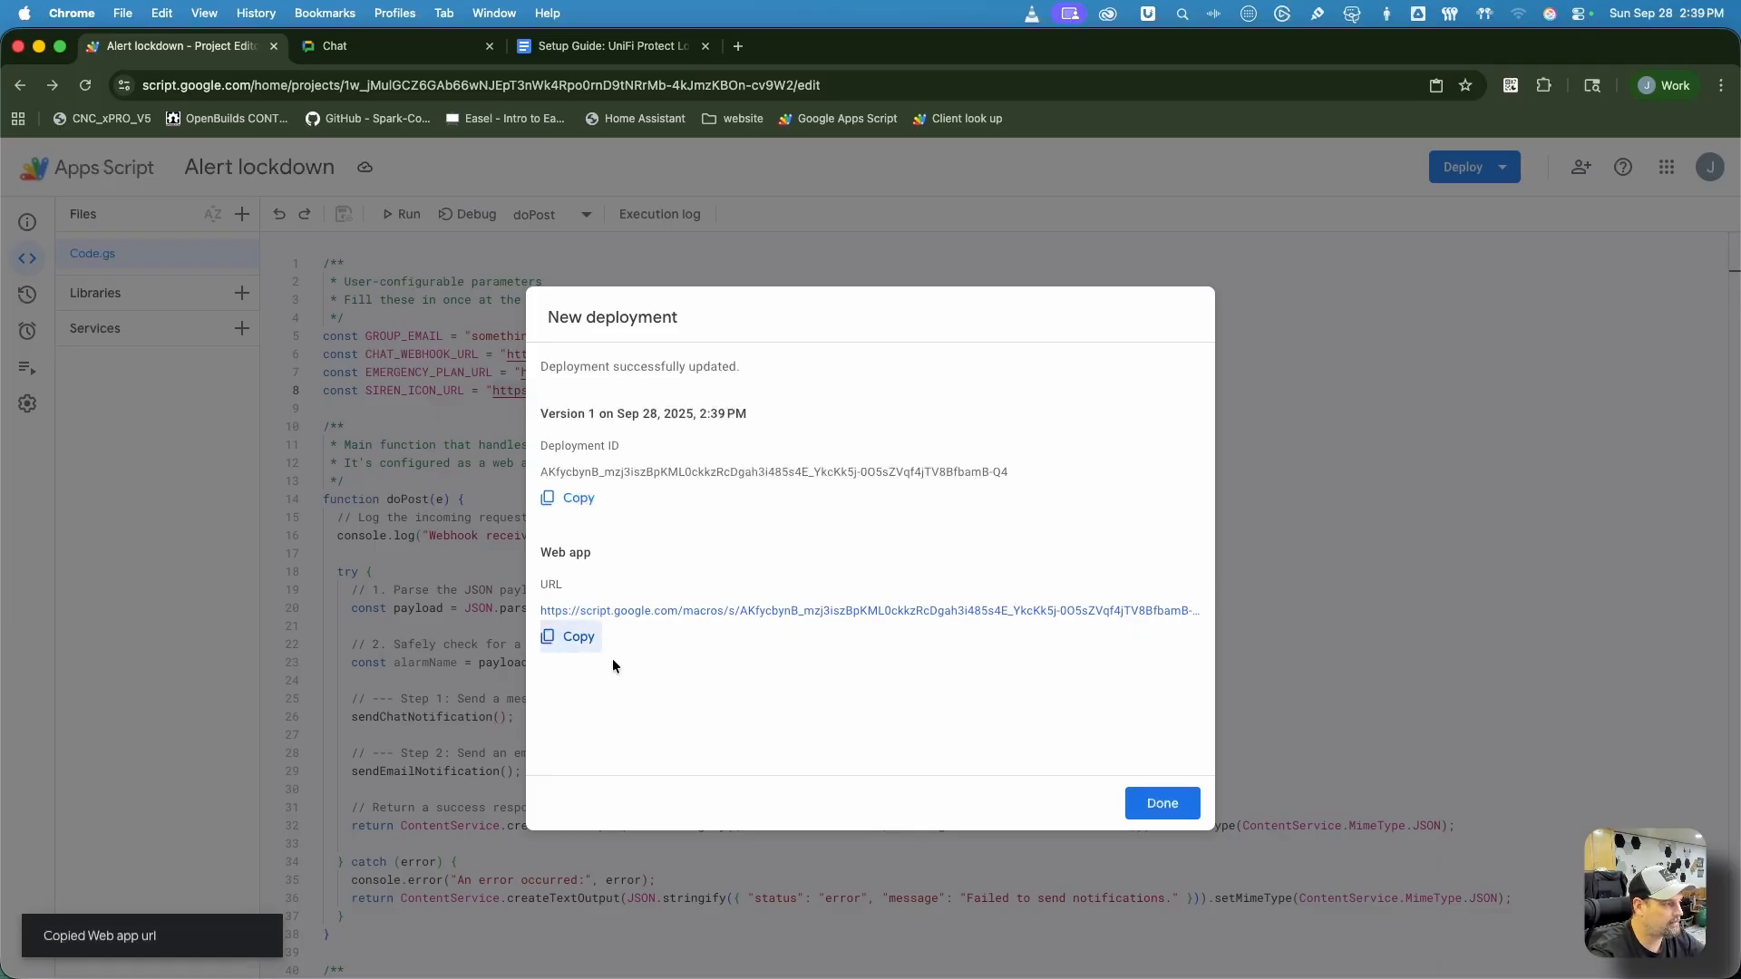
pyautogui.click(1165, 804)
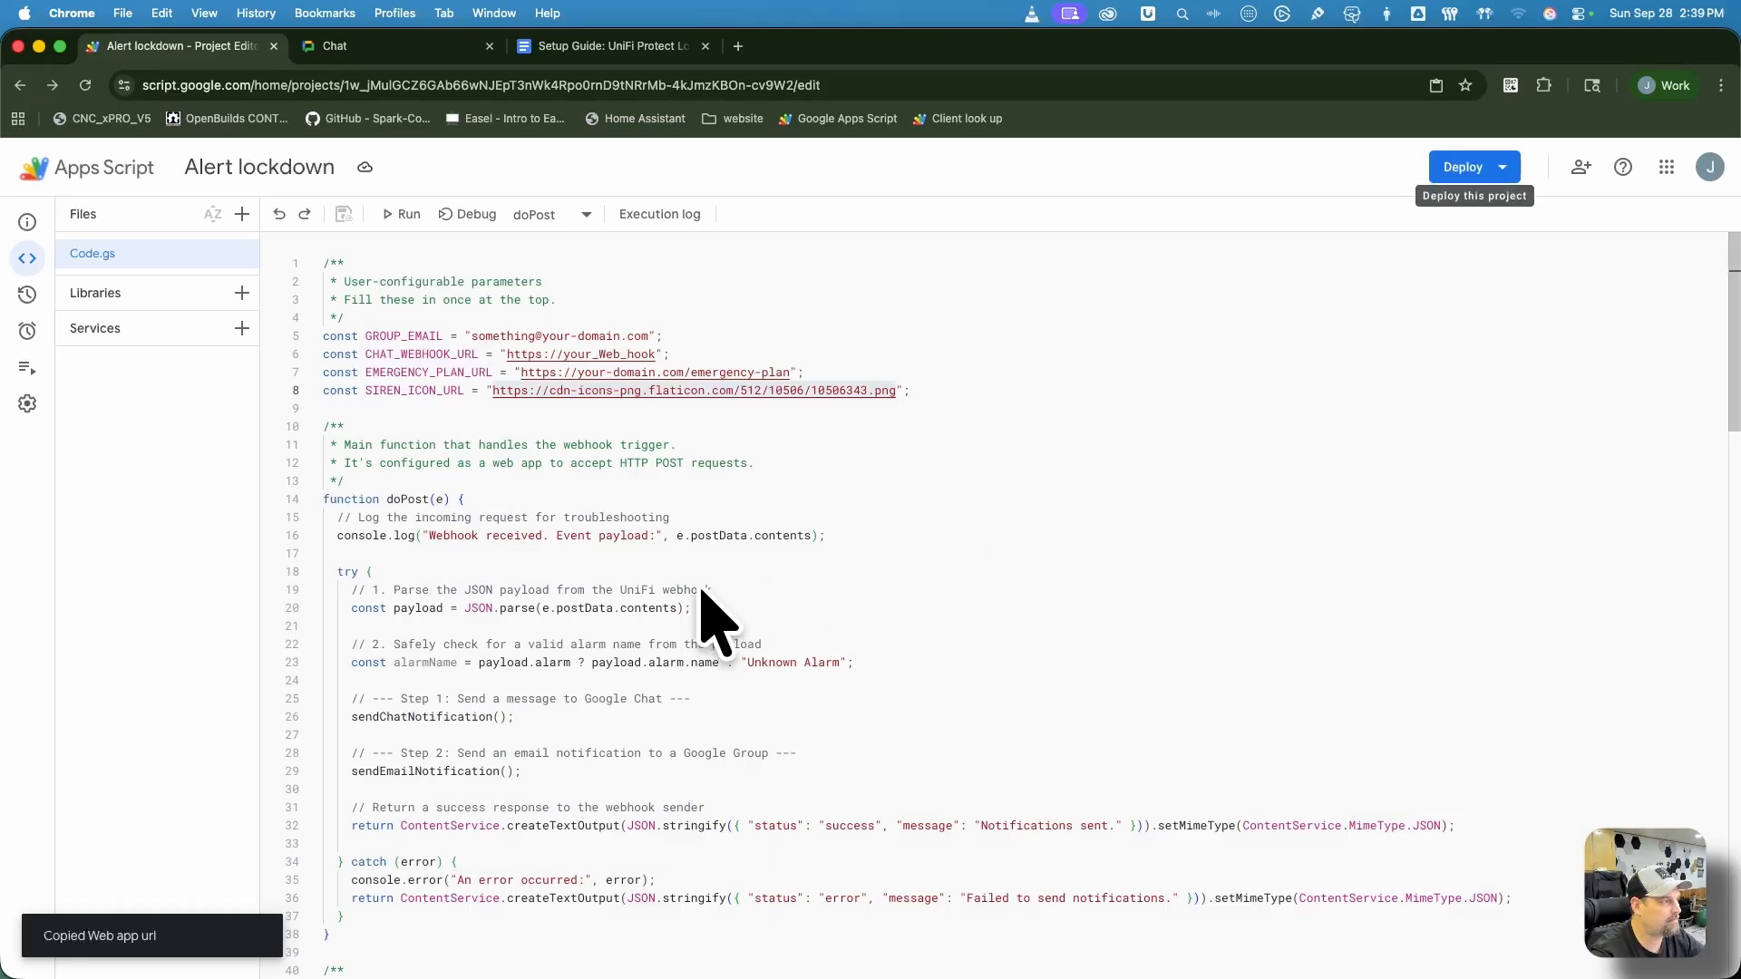
pyautogui.scroll(-12, 889, 593)
pyautogui.scroll(12, 887, 610)
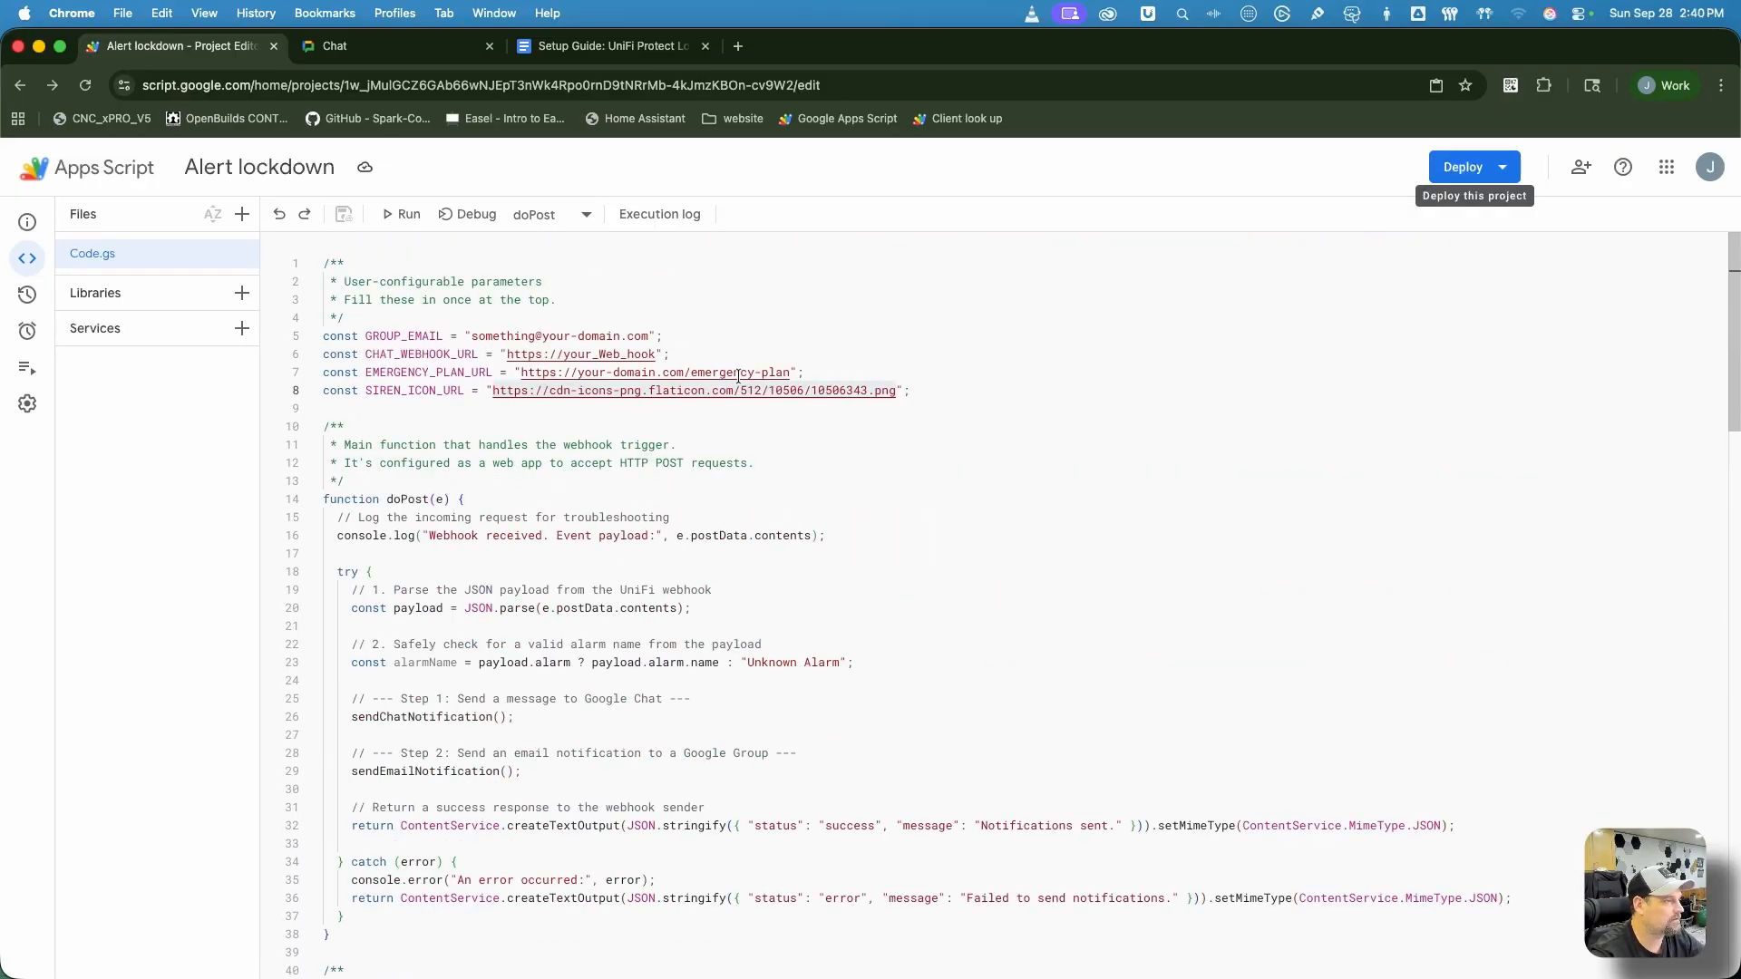
pyautogui.scroll(-1, 772, 447)
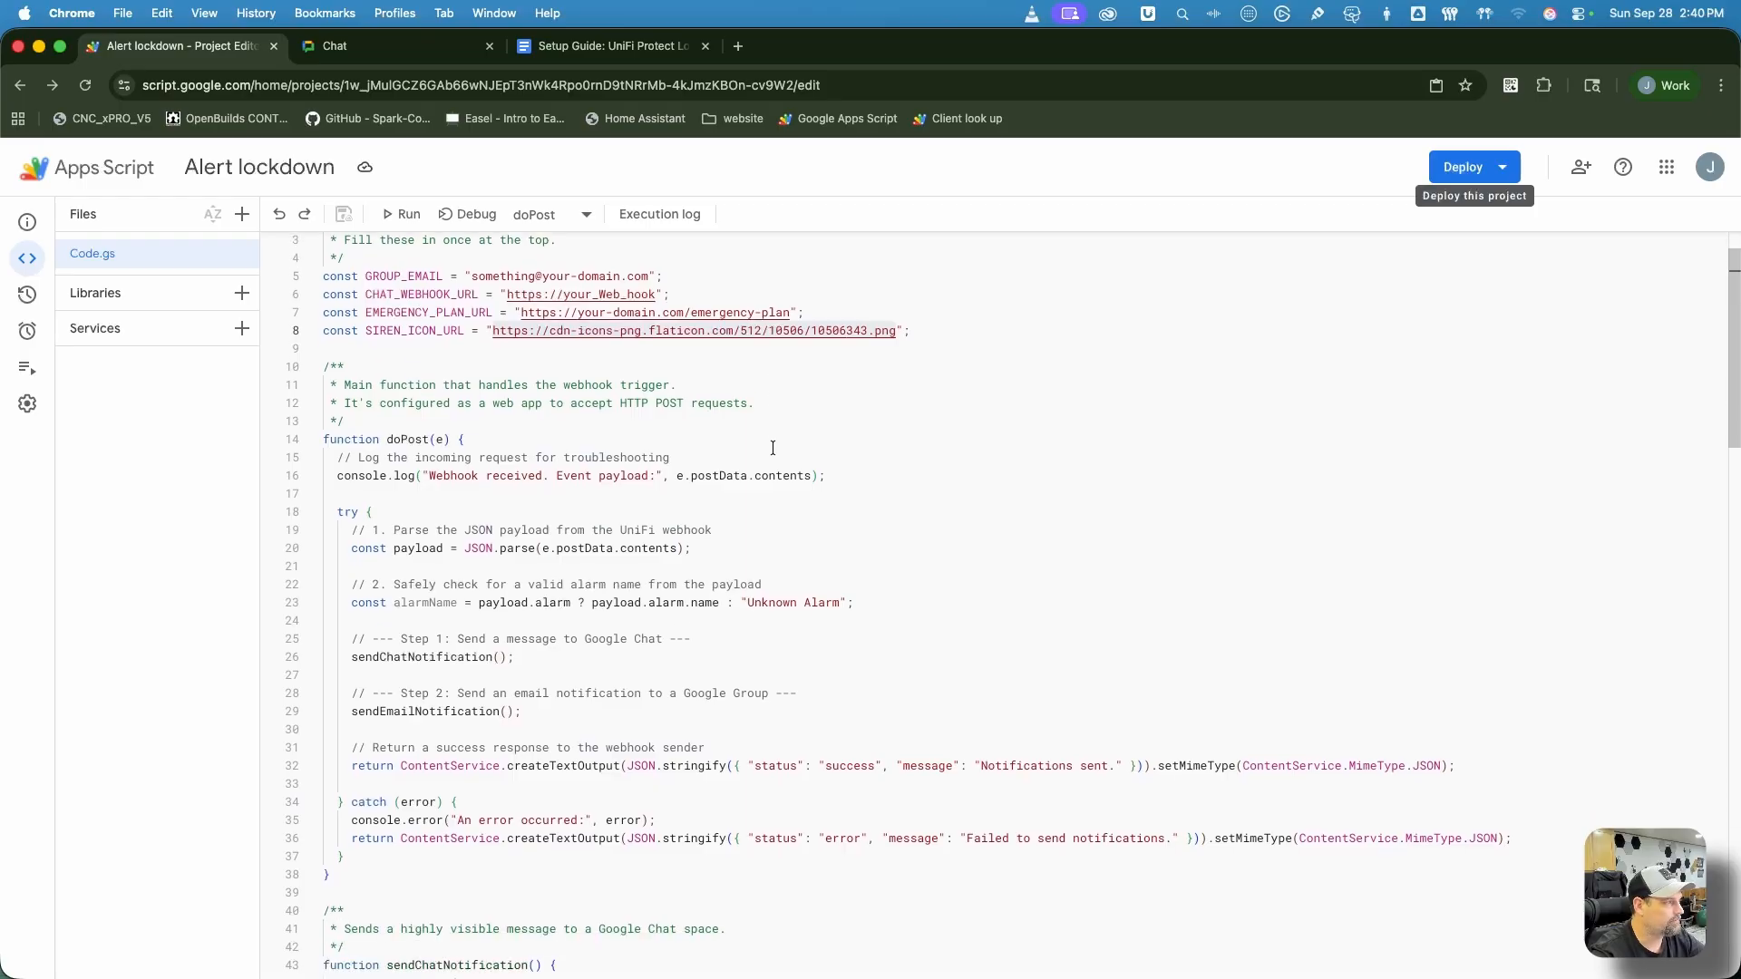
pyautogui.scroll(1, 774, 448)
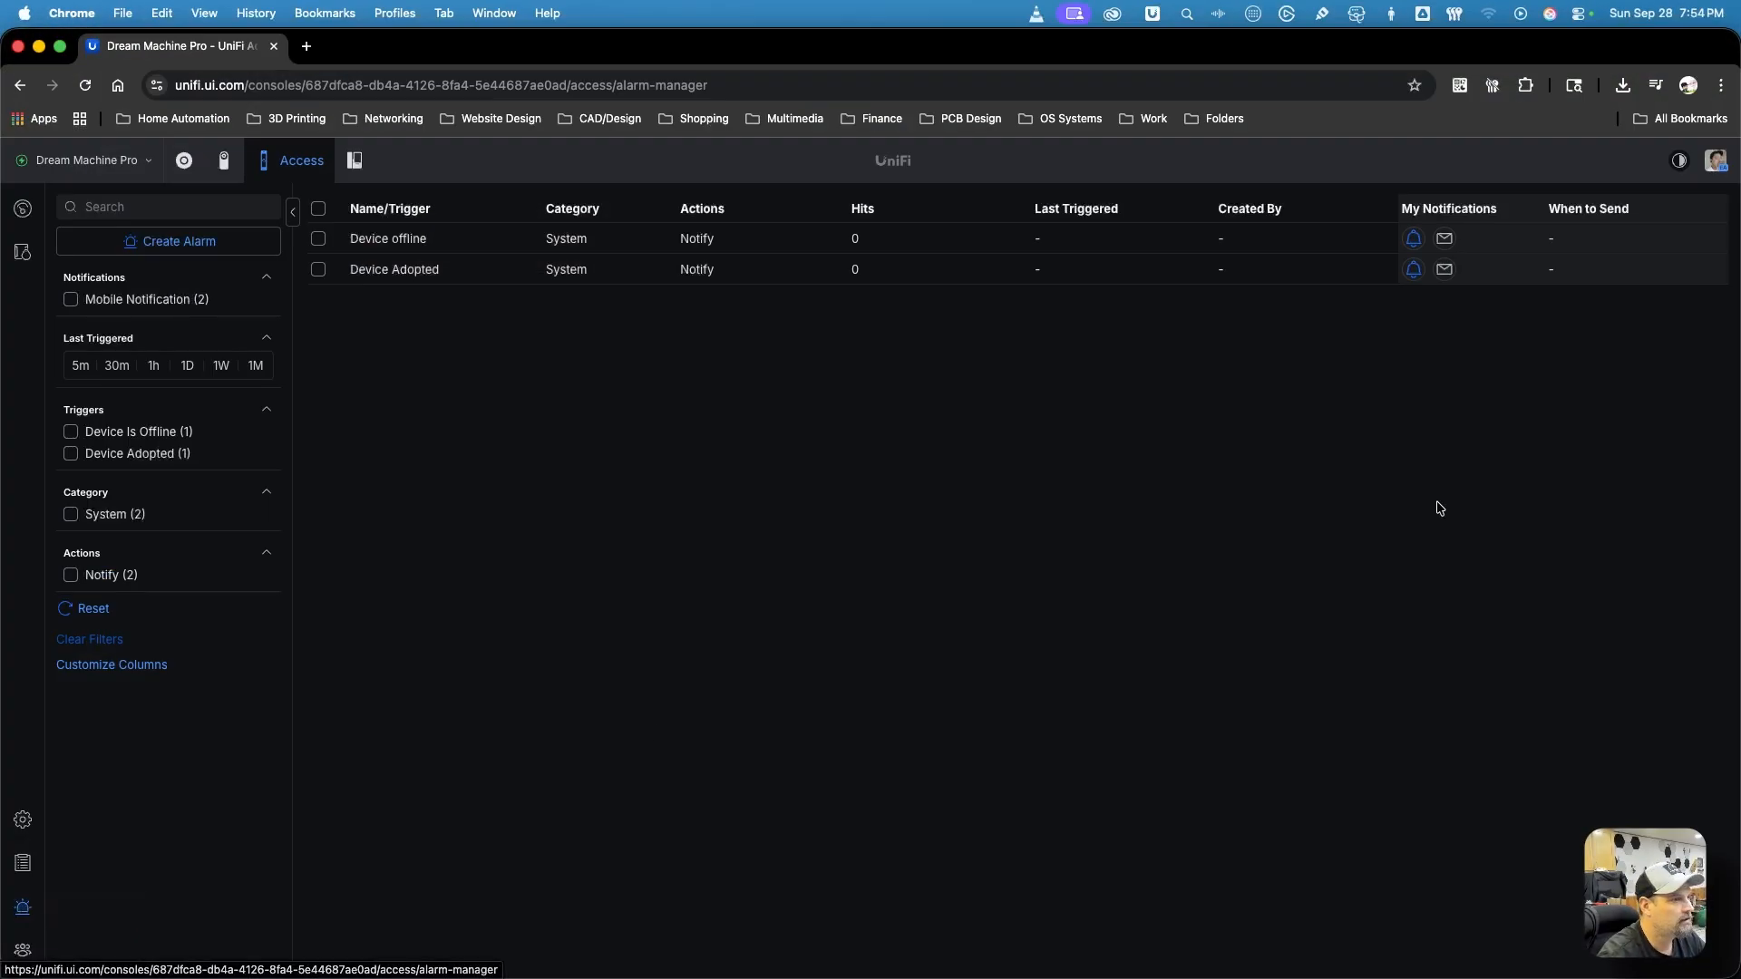
# - In UniFi Access, start a new alarm named "Lockdown Alarm", triggered by Door Lockdown Activated and scoped to Door 0664
pyautogui.click(189, 240)
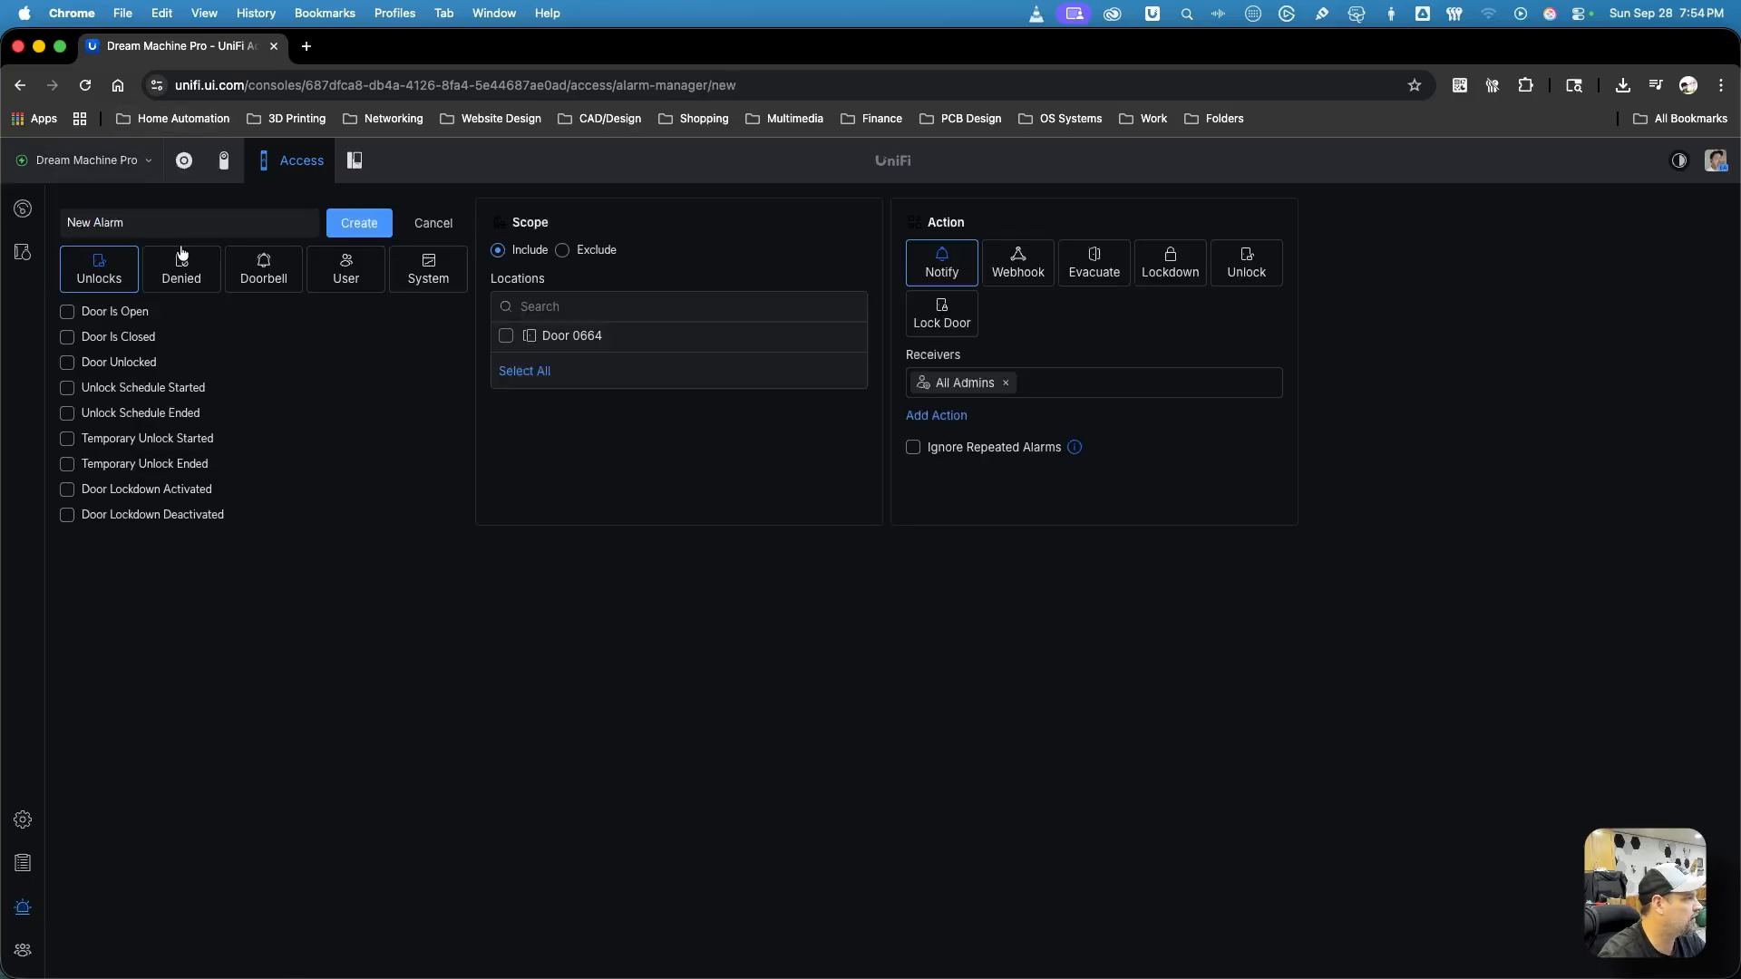
pyautogui.click(194, 226)
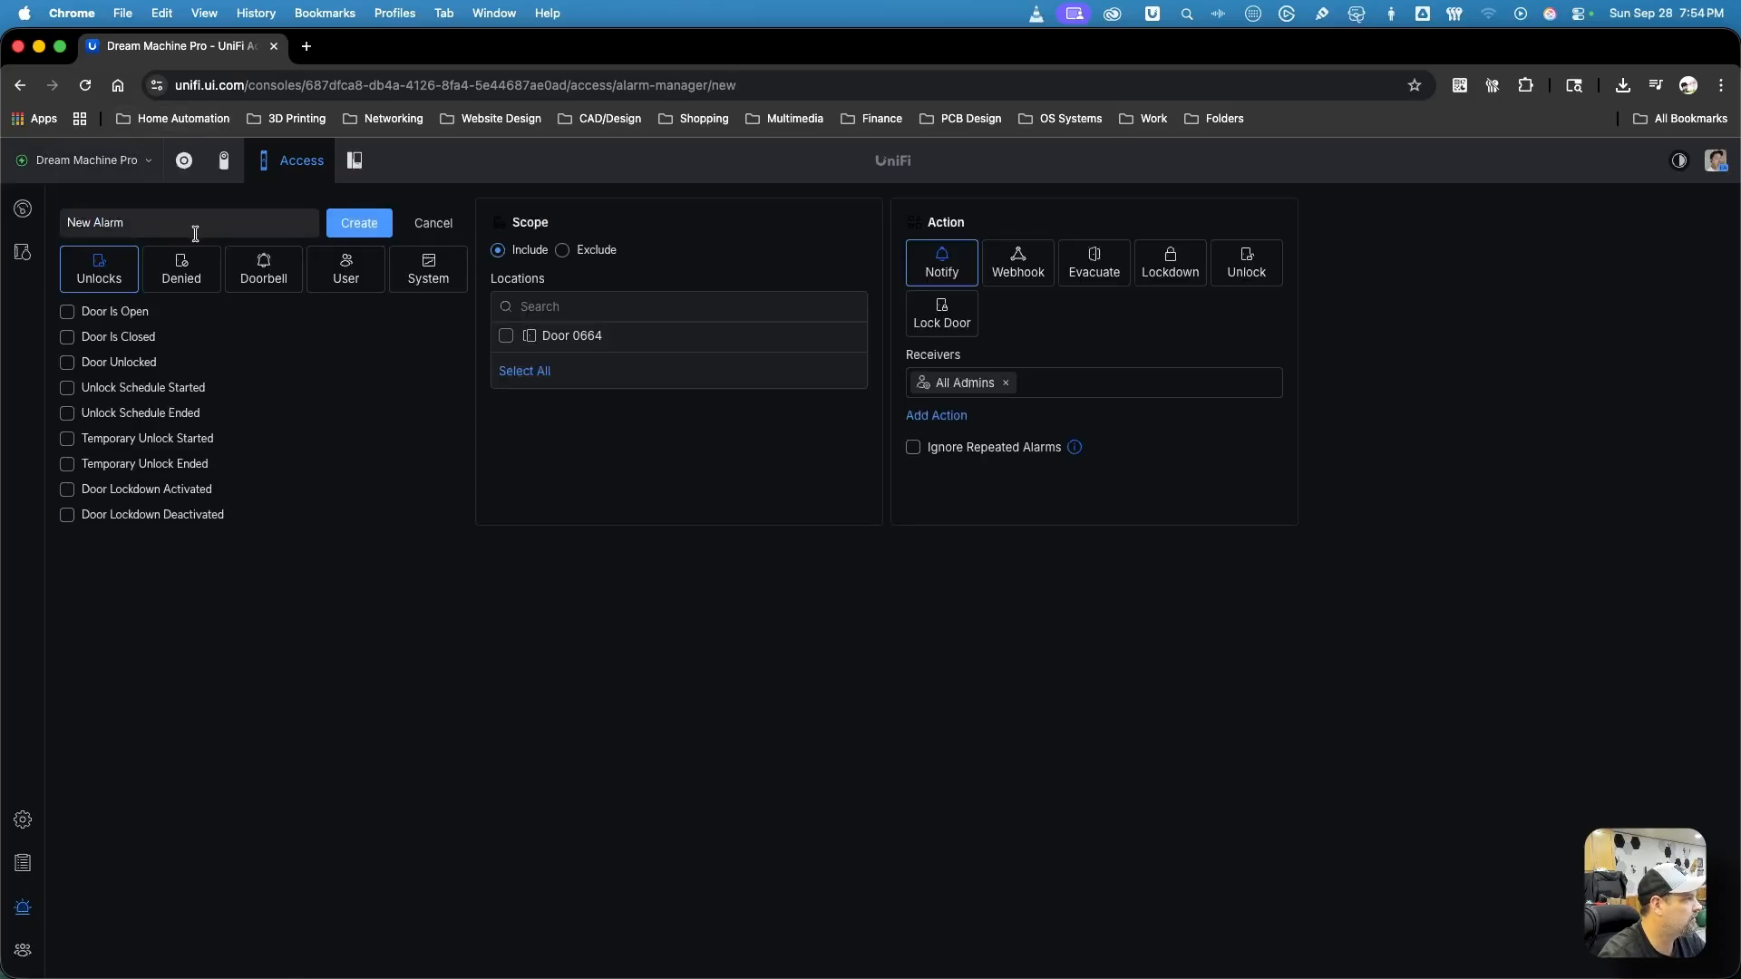
pyautogui.doubleClick(77, 222)
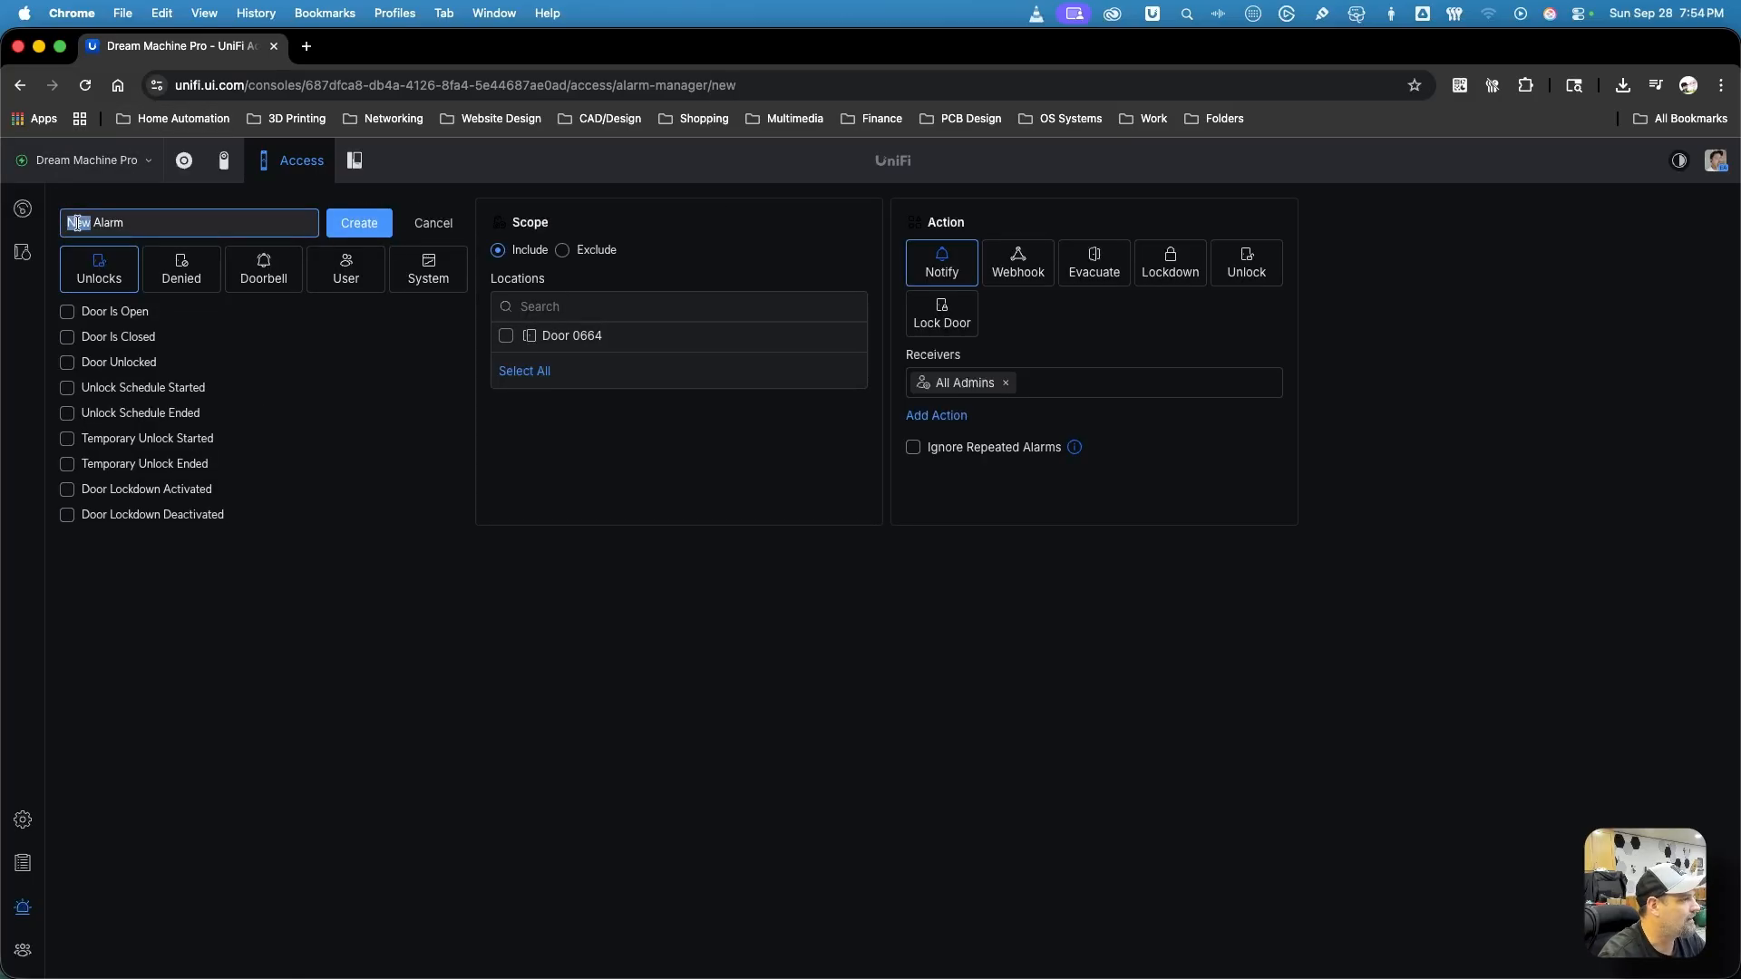
pyautogui.write('Lockdown')
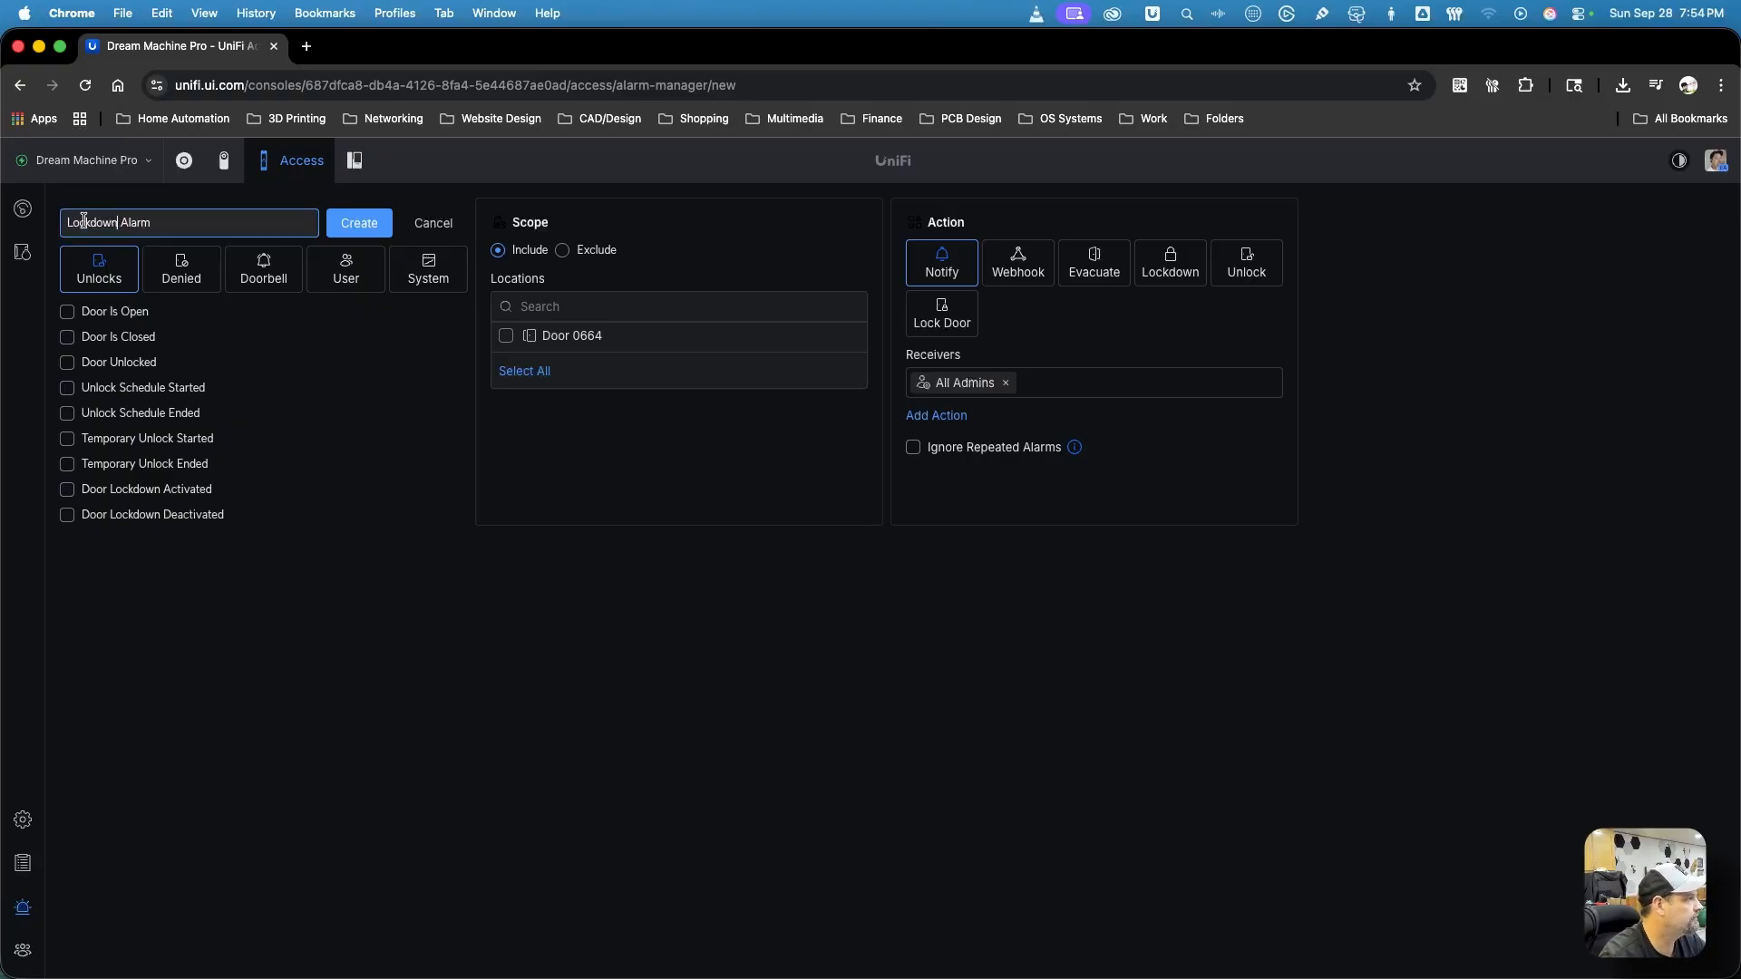
pyautogui.click(102, 492)
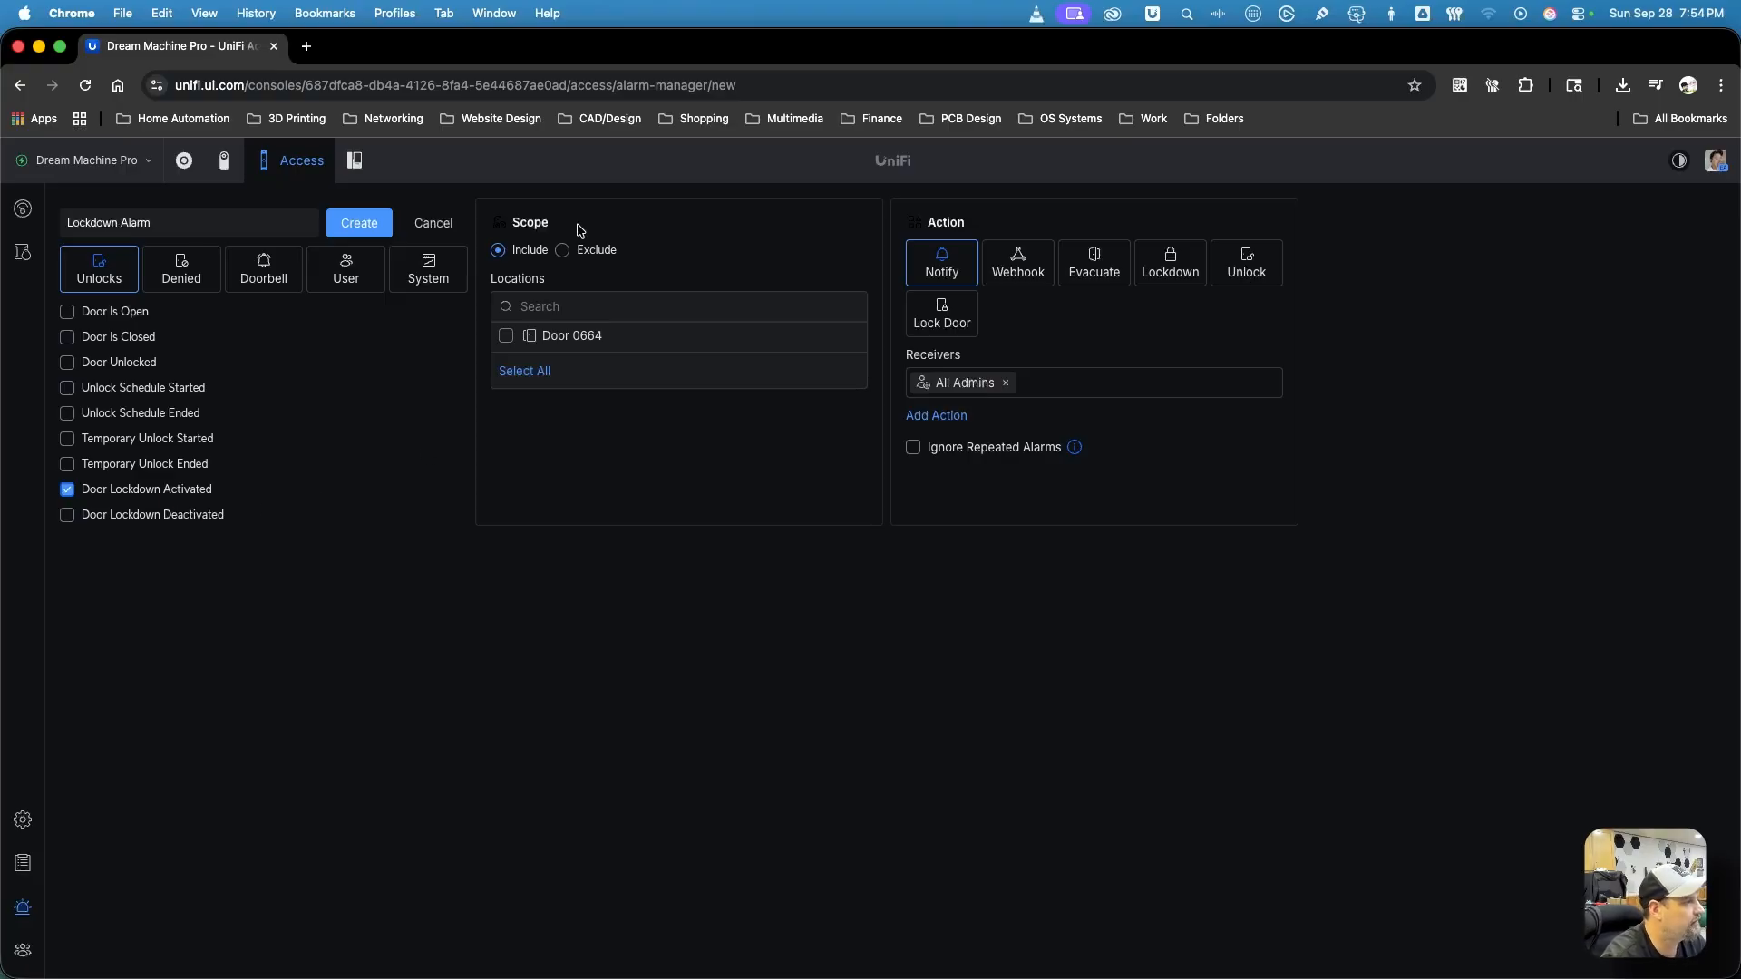
pyautogui.click(506, 337)
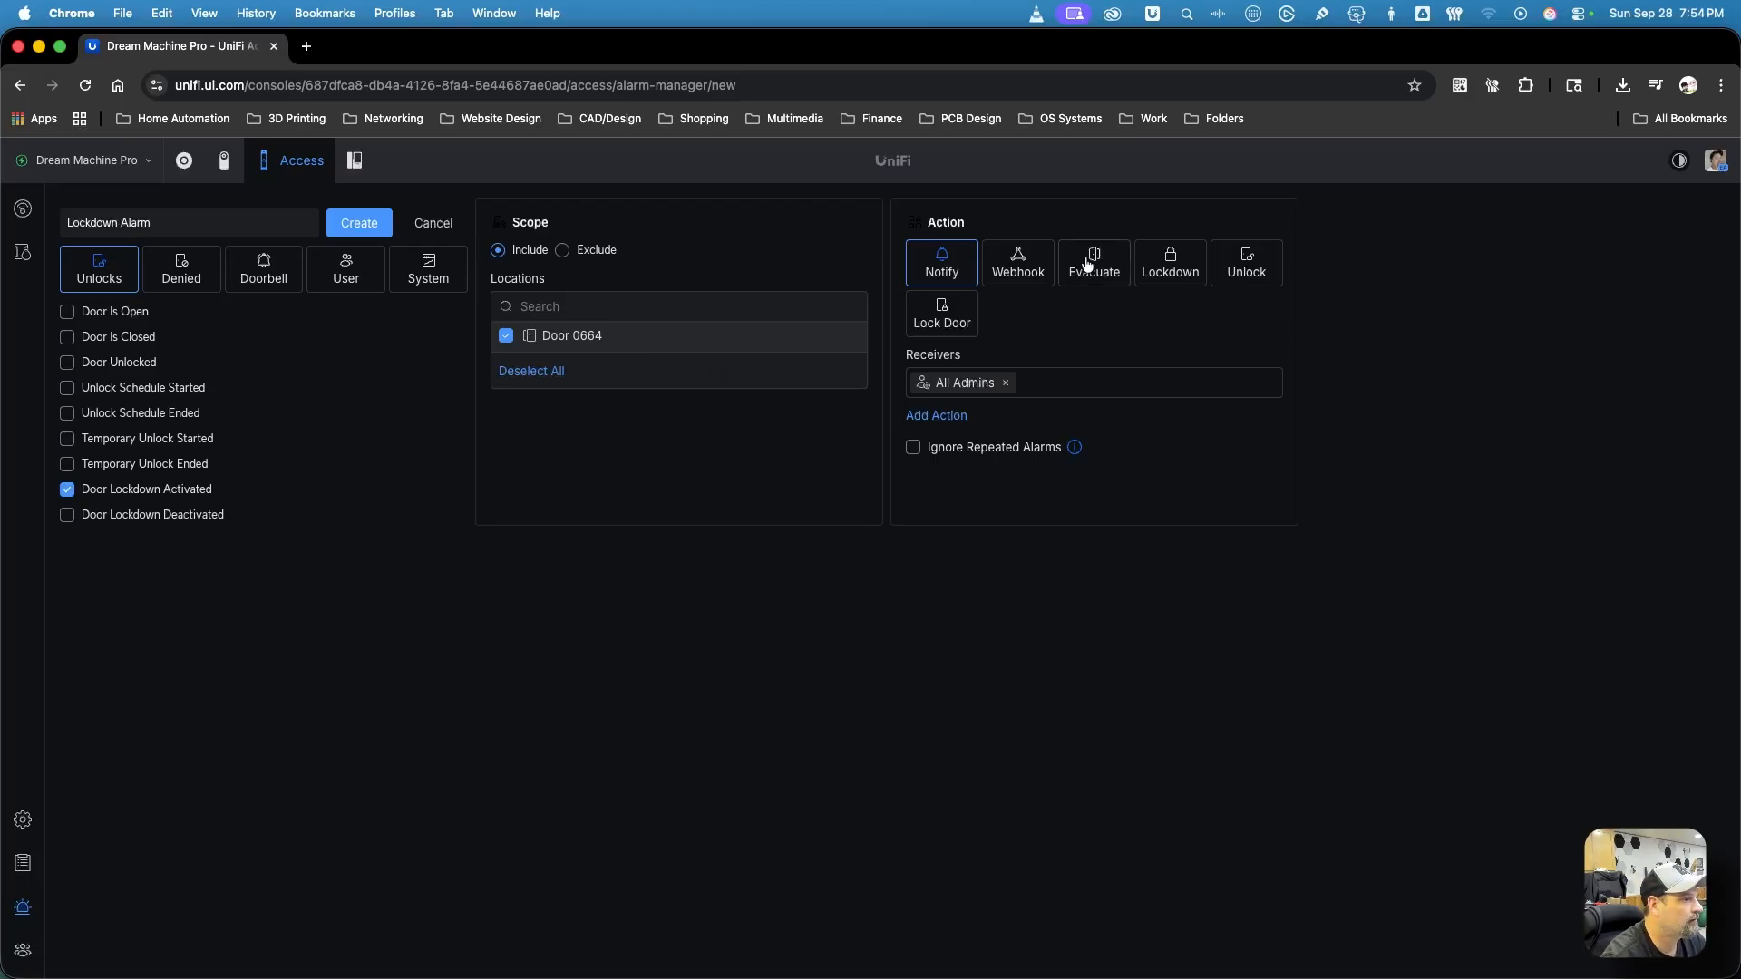
# - Give the alarm a Webhook action using POST with the copied web app URL as delivery URL, and create the alarm
pyautogui.click(1015, 272)
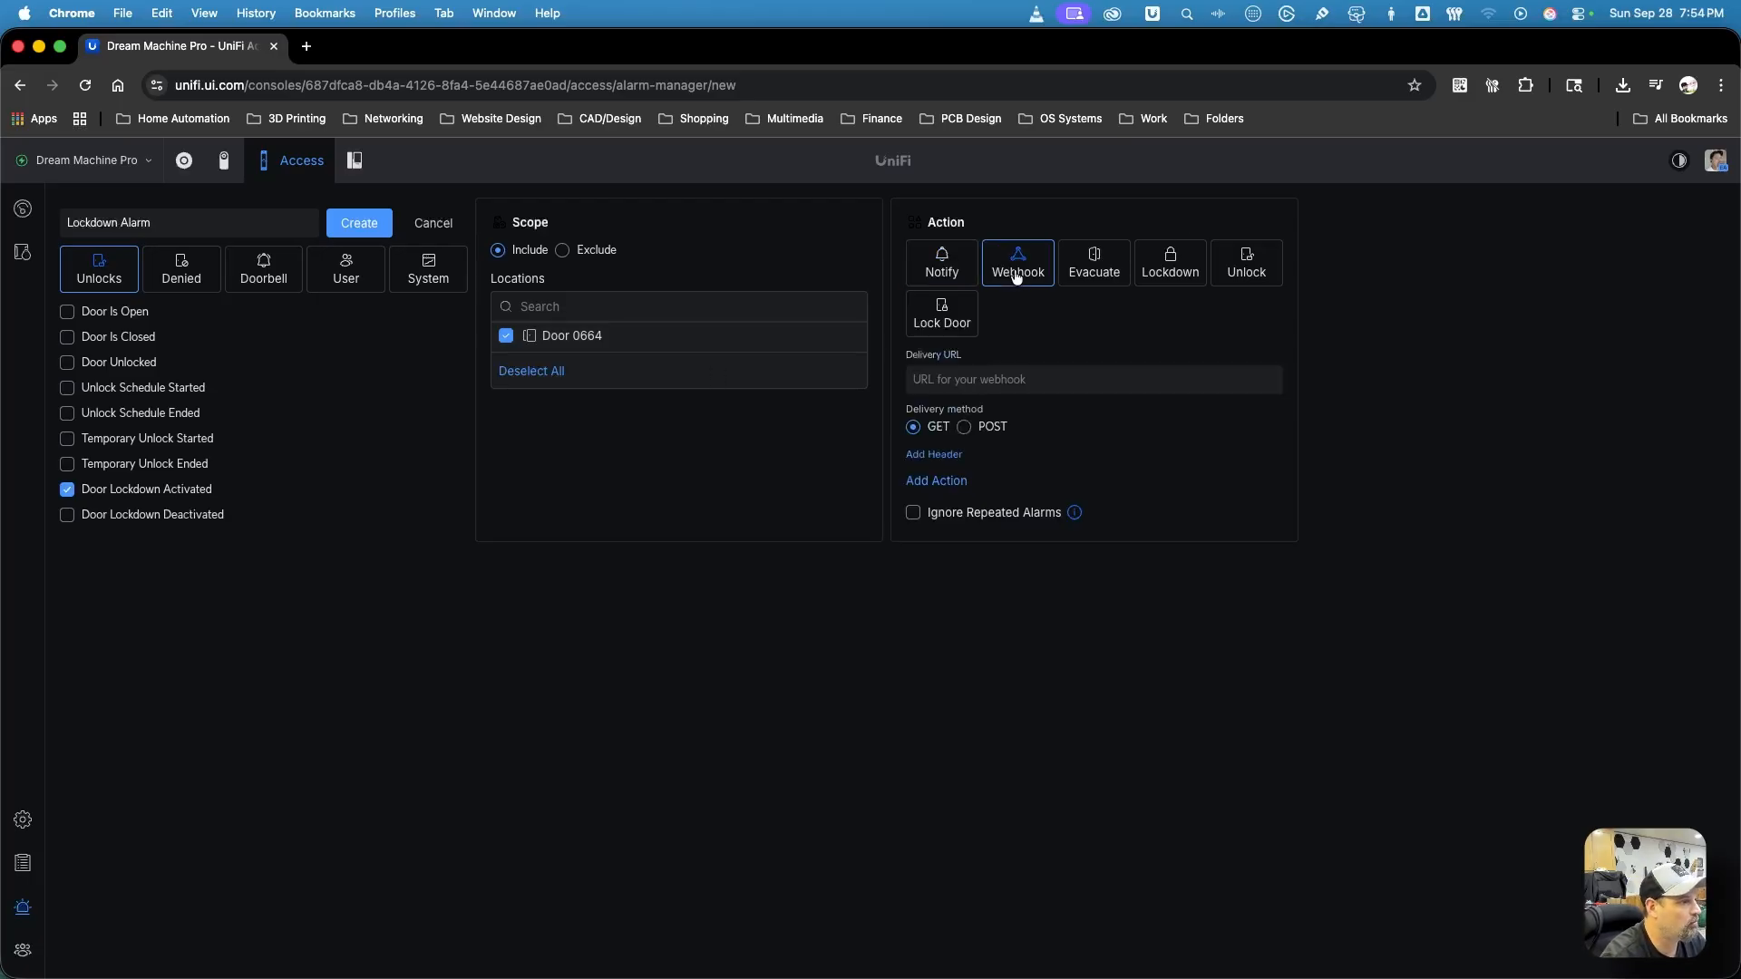
pyautogui.click(986, 428)
pyautogui.rightClick(966, 377)
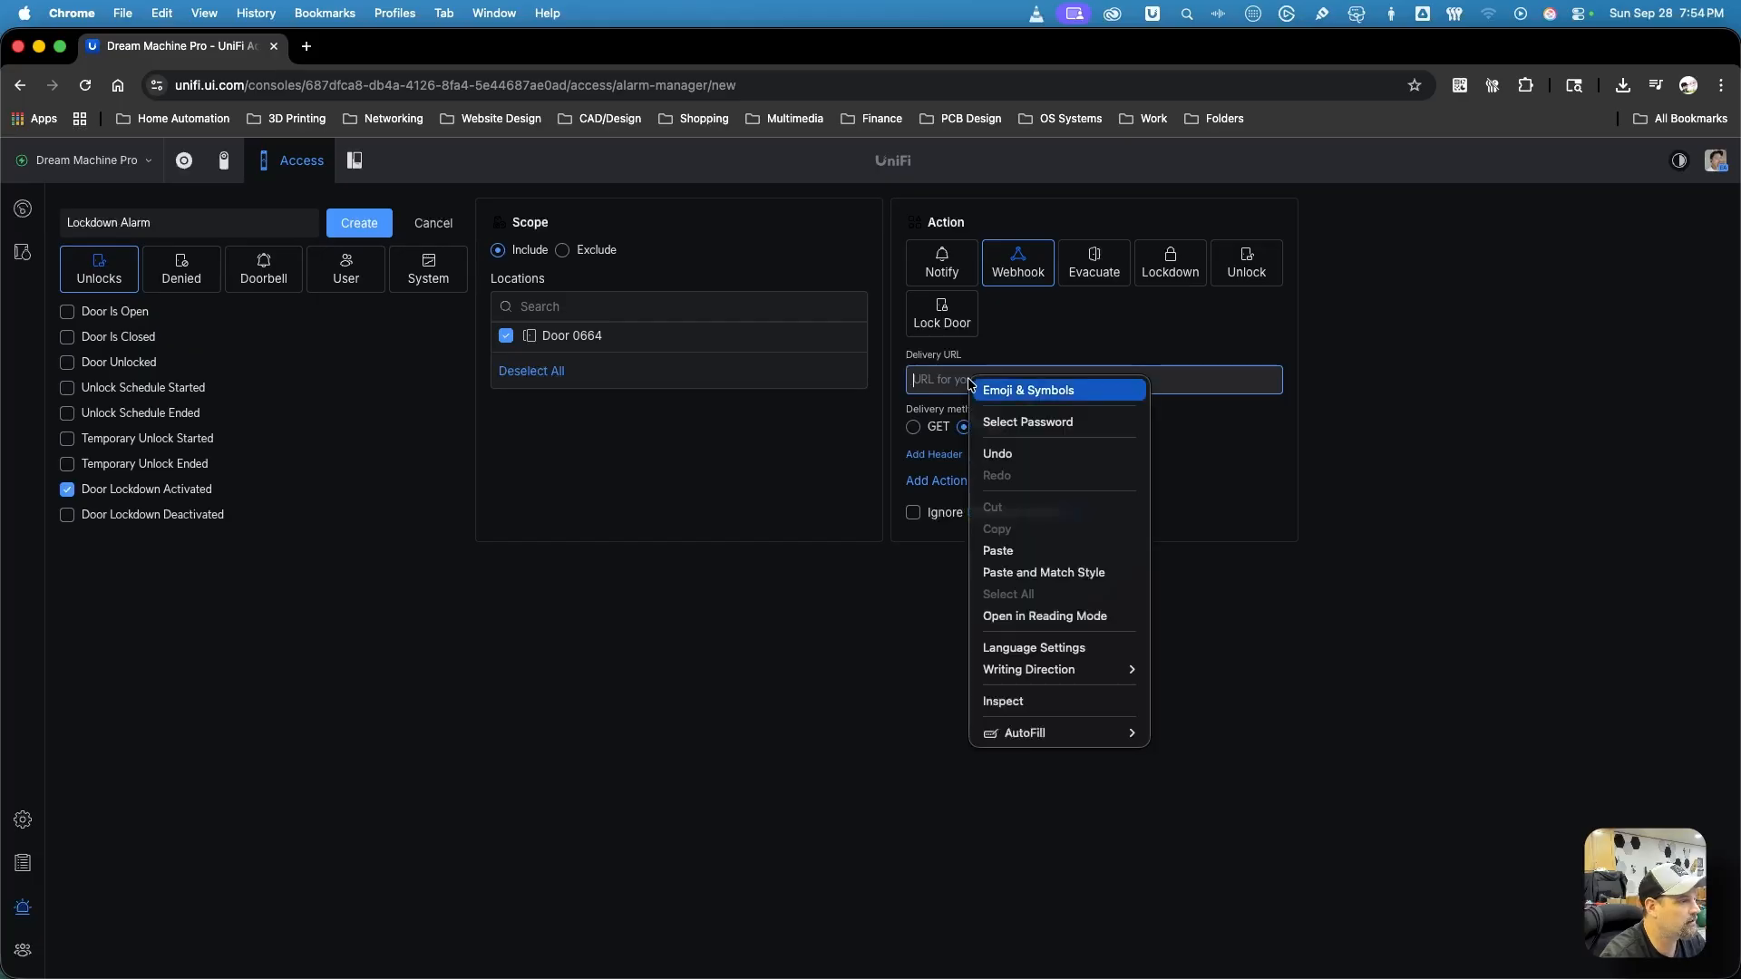
pyautogui.click(1049, 551)
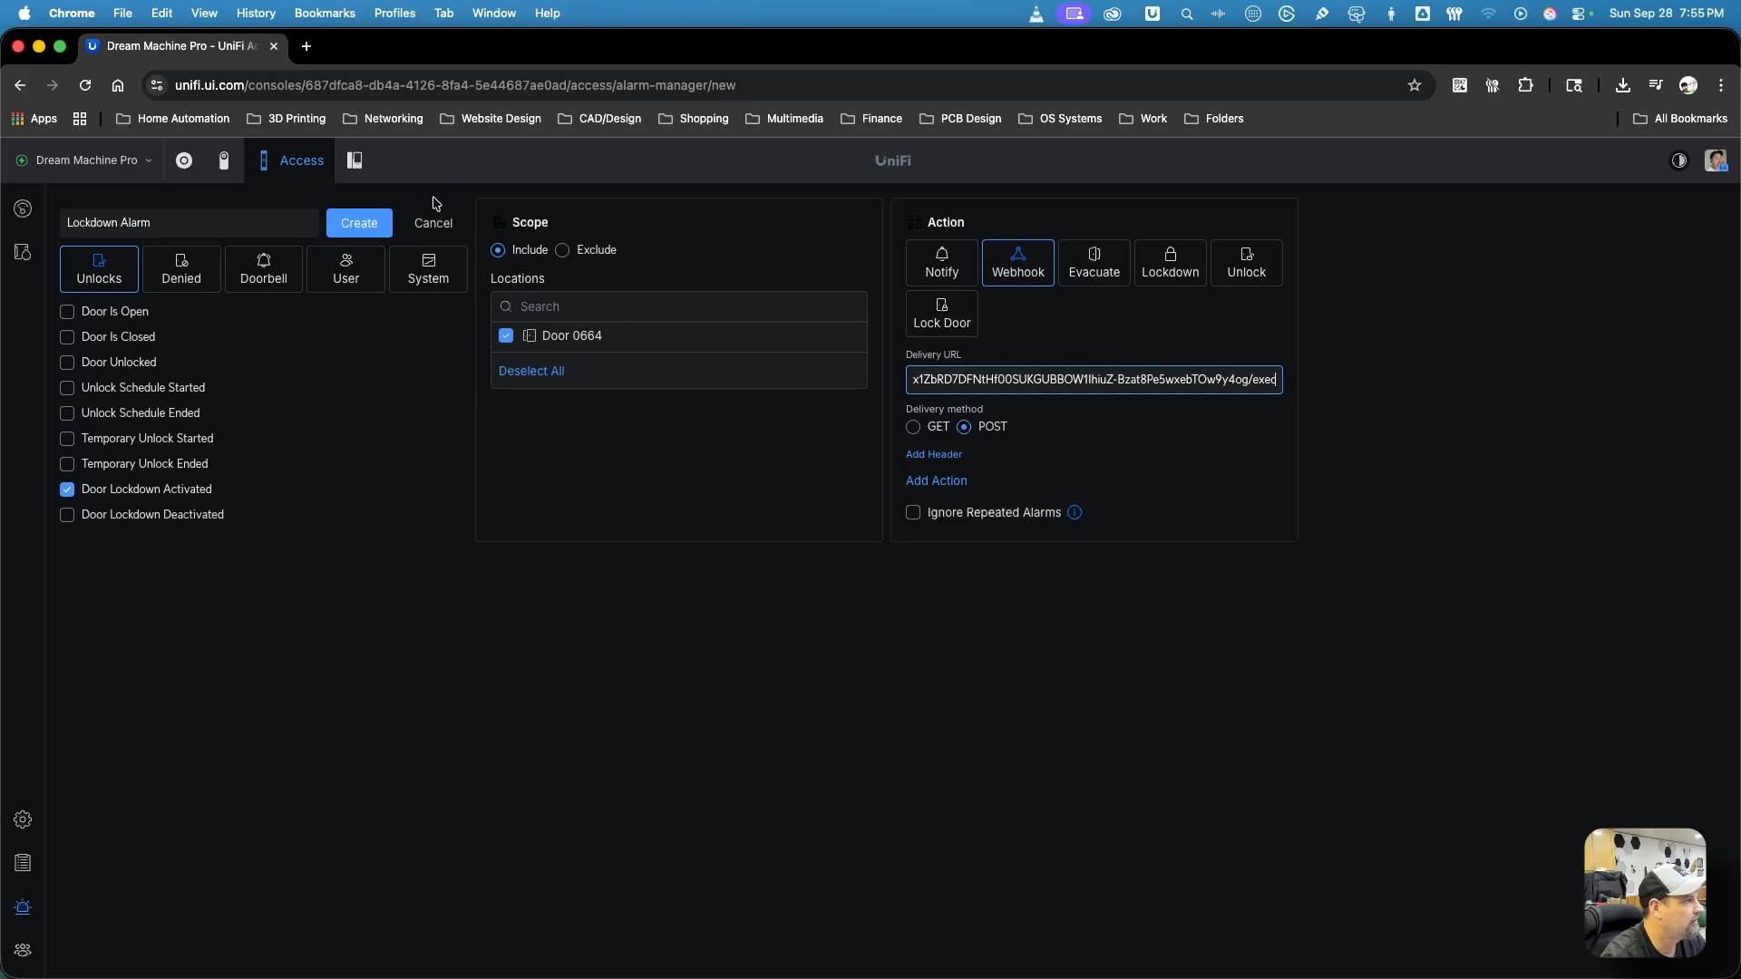
pyautogui.click(365, 223)
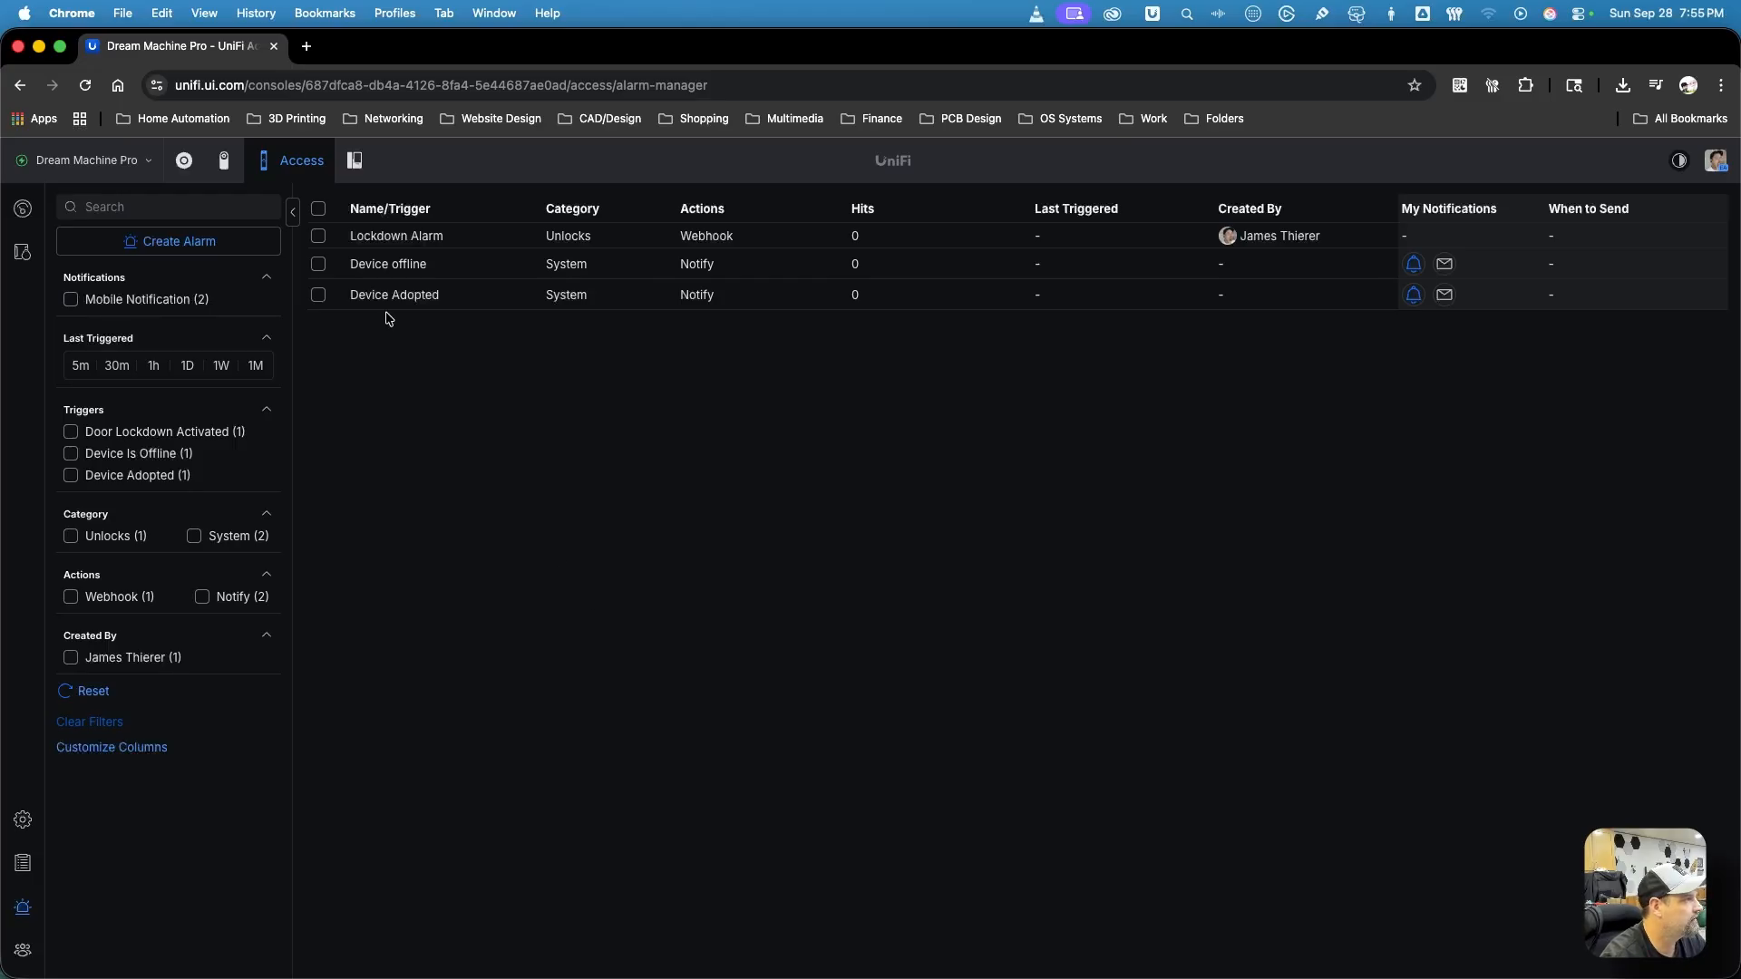
# - Select Lockdown as the emergency mode for Door 0664's emergency input in its terminal settings
pyautogui.click(18, 213)
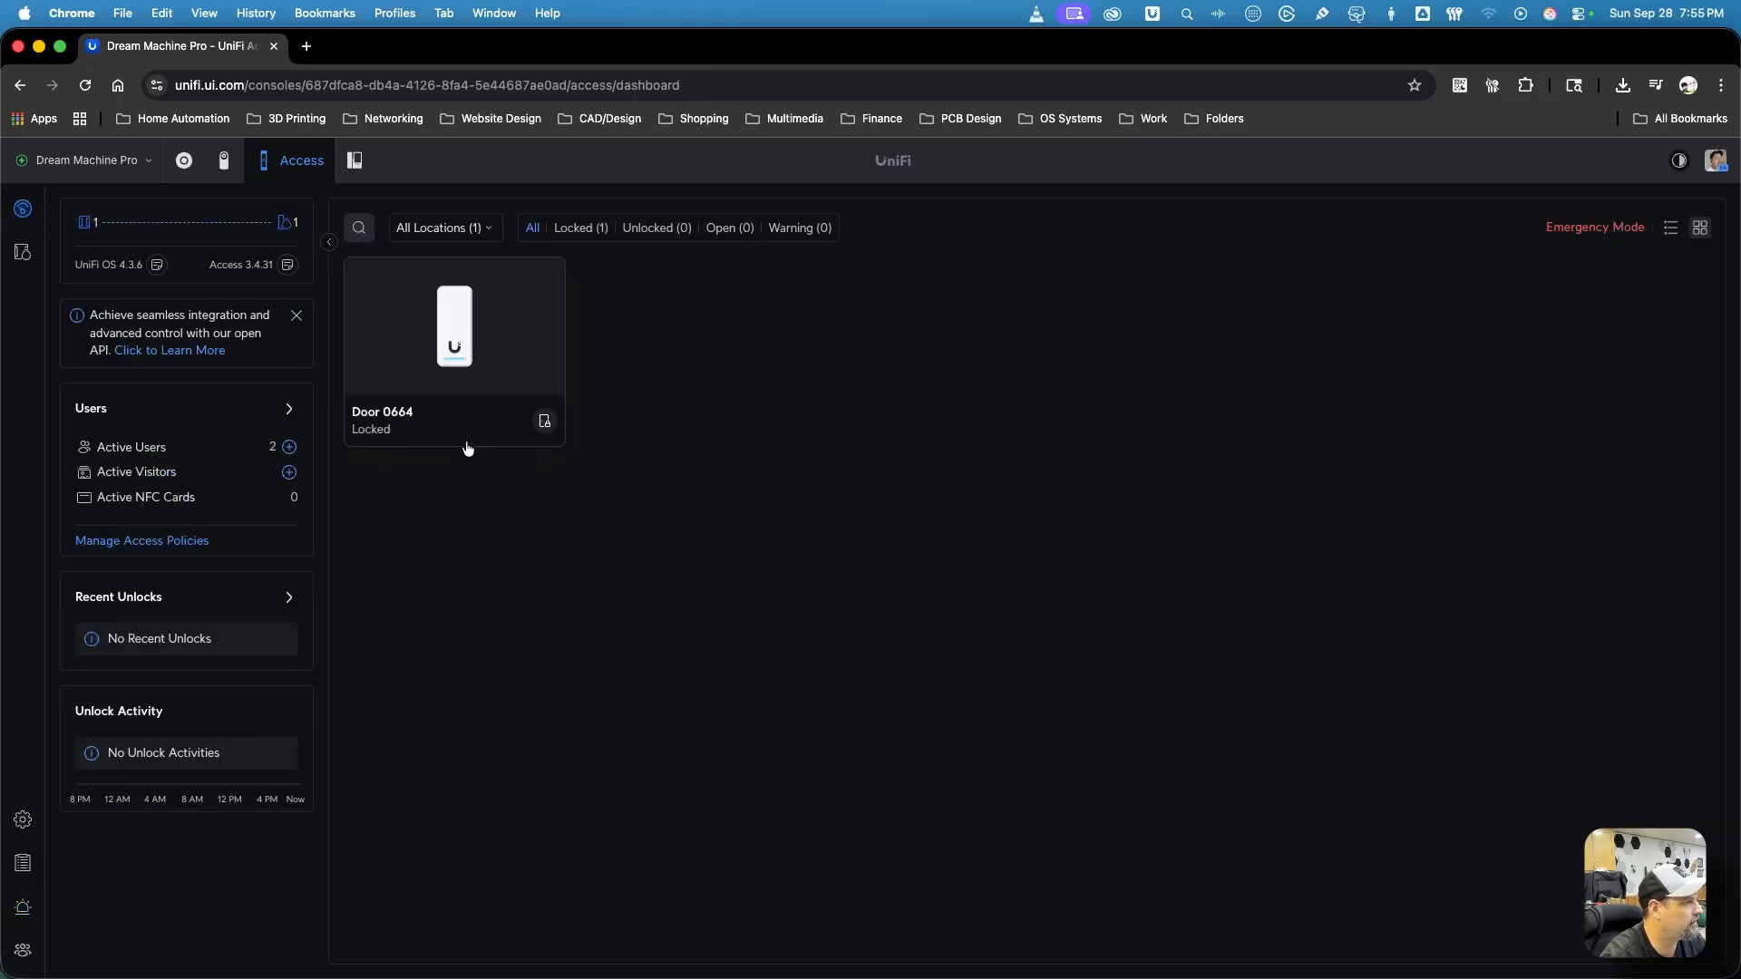
pyautogui.click(416, 432)
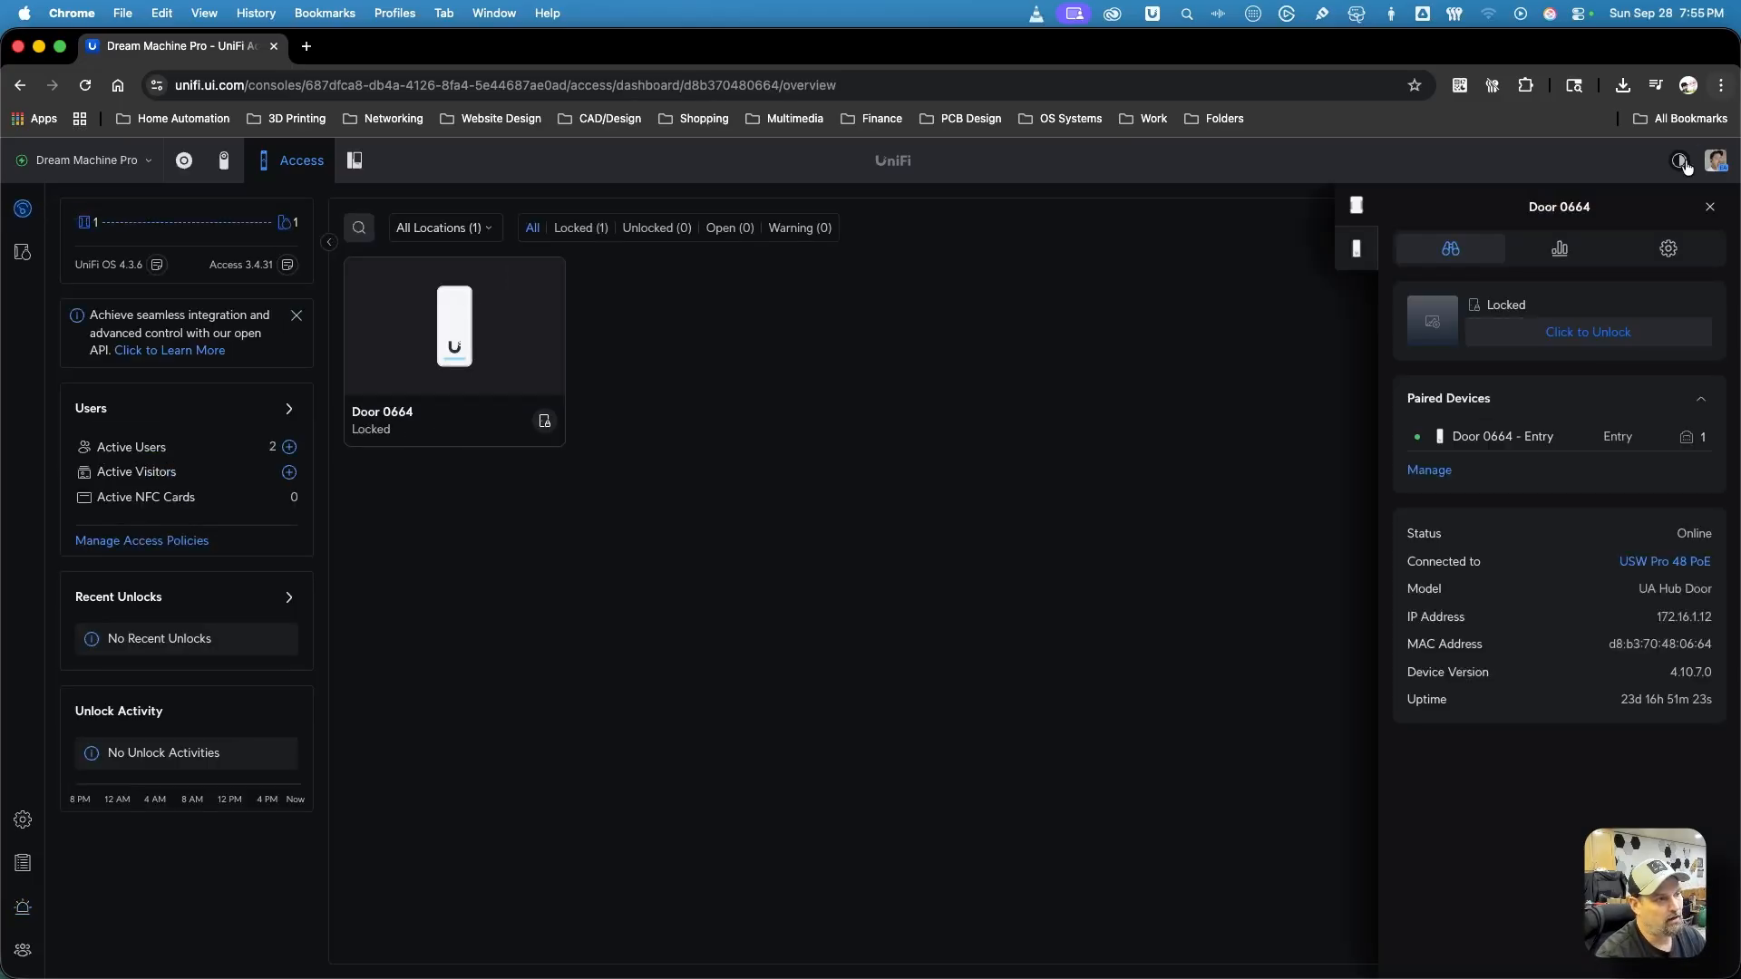
pyautogui.click(1674, 251)
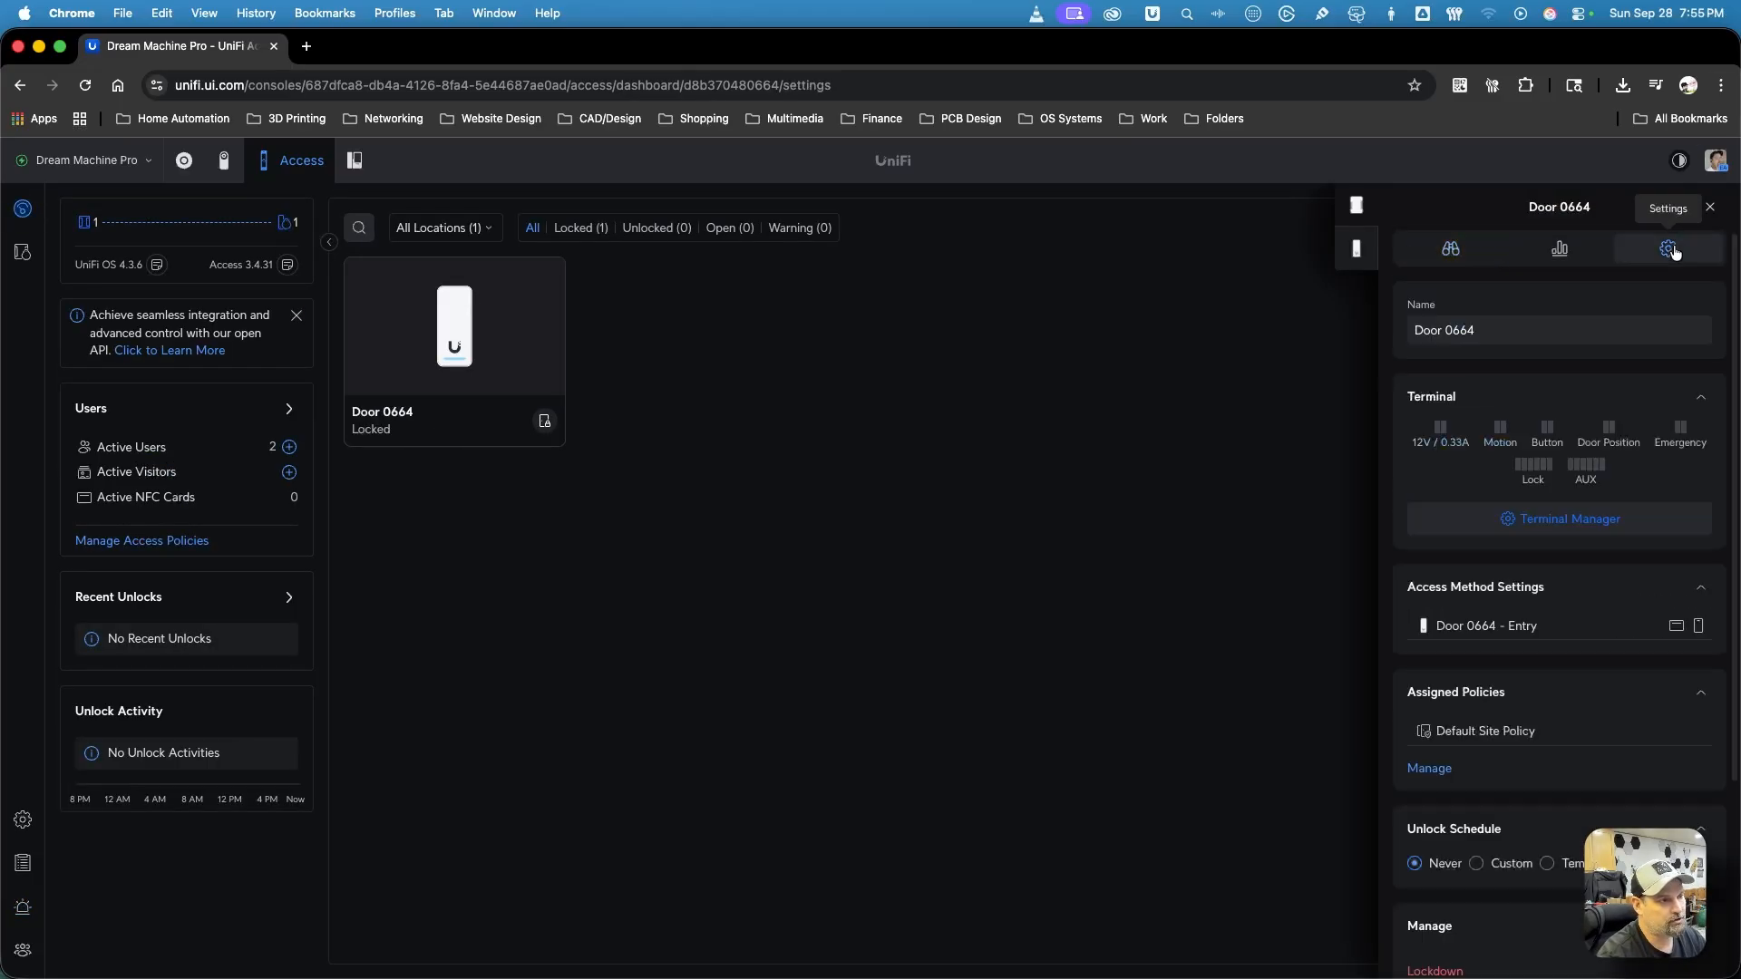
pyautogui.click(1552, 530)
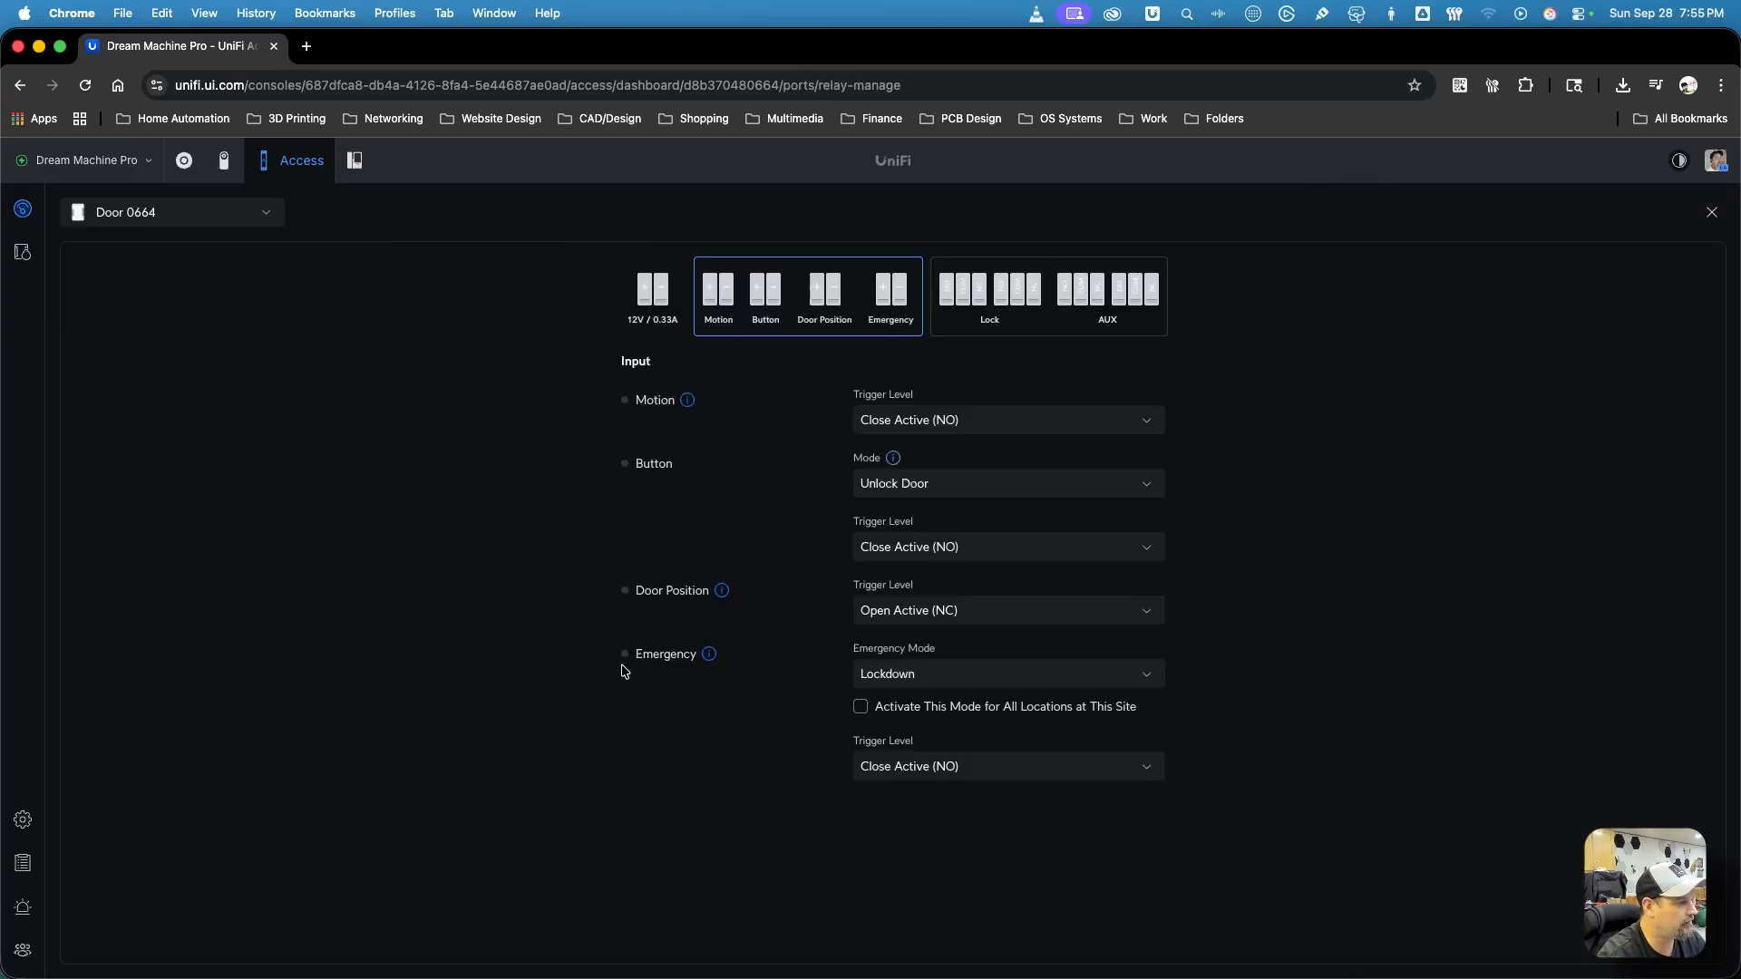
pyautogui.click(910, 682)
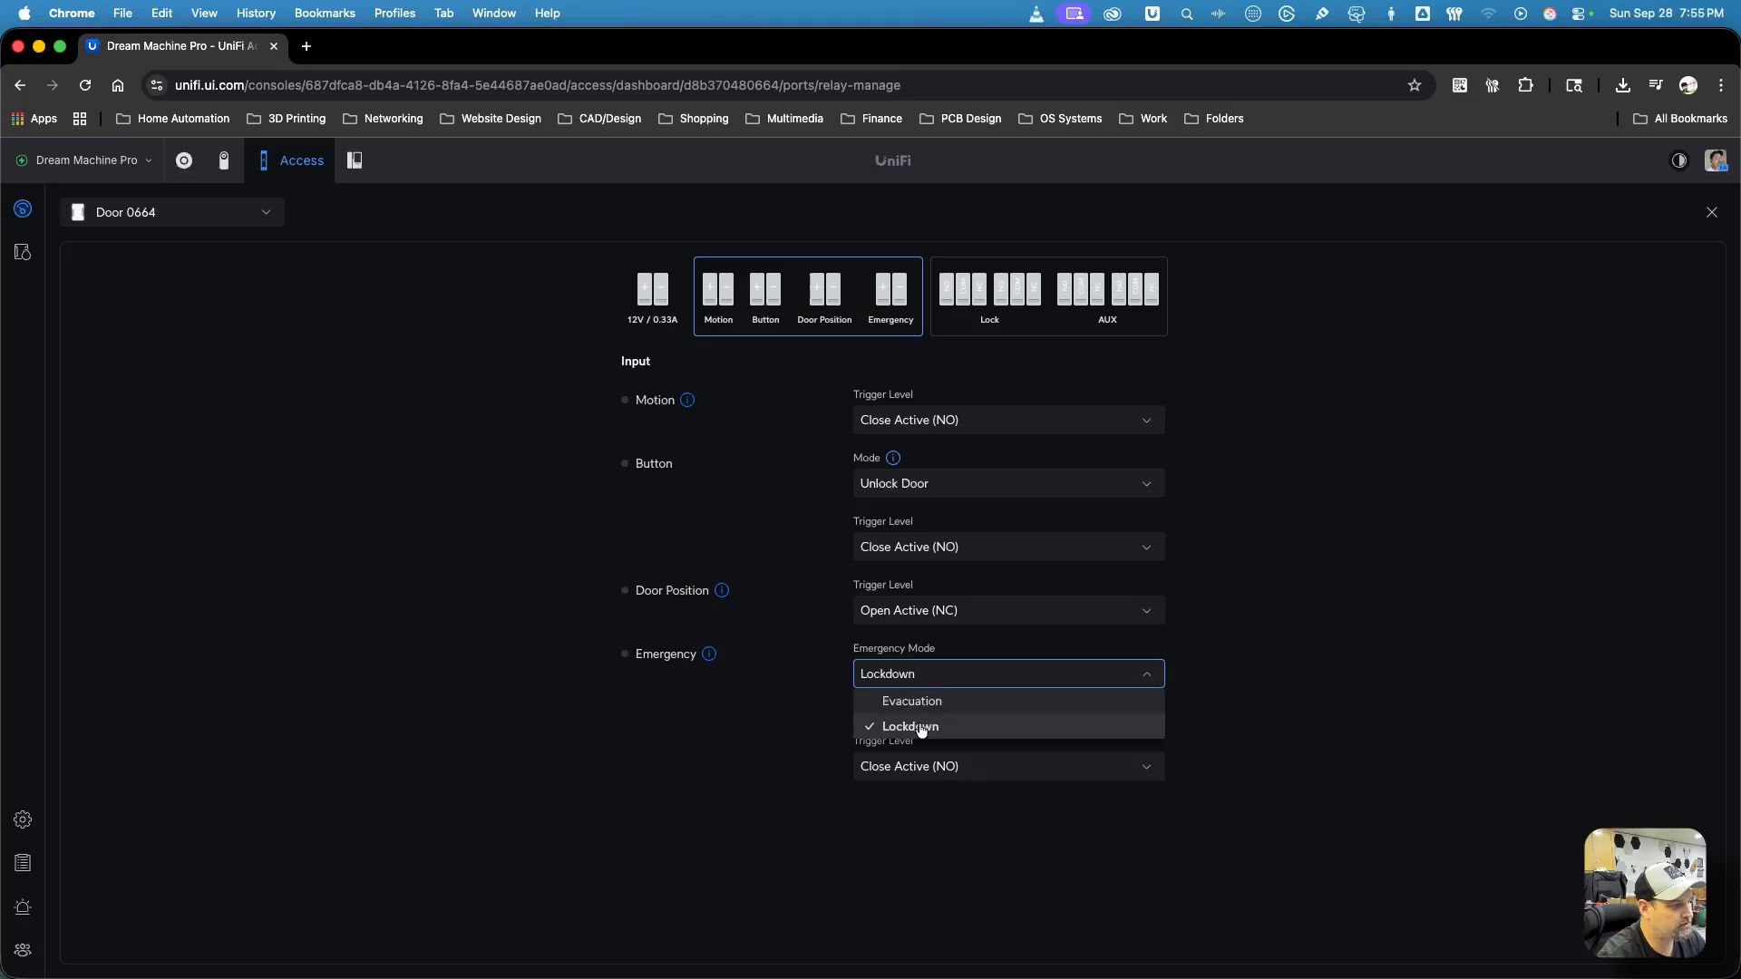
pyautogui.click(911, 727)
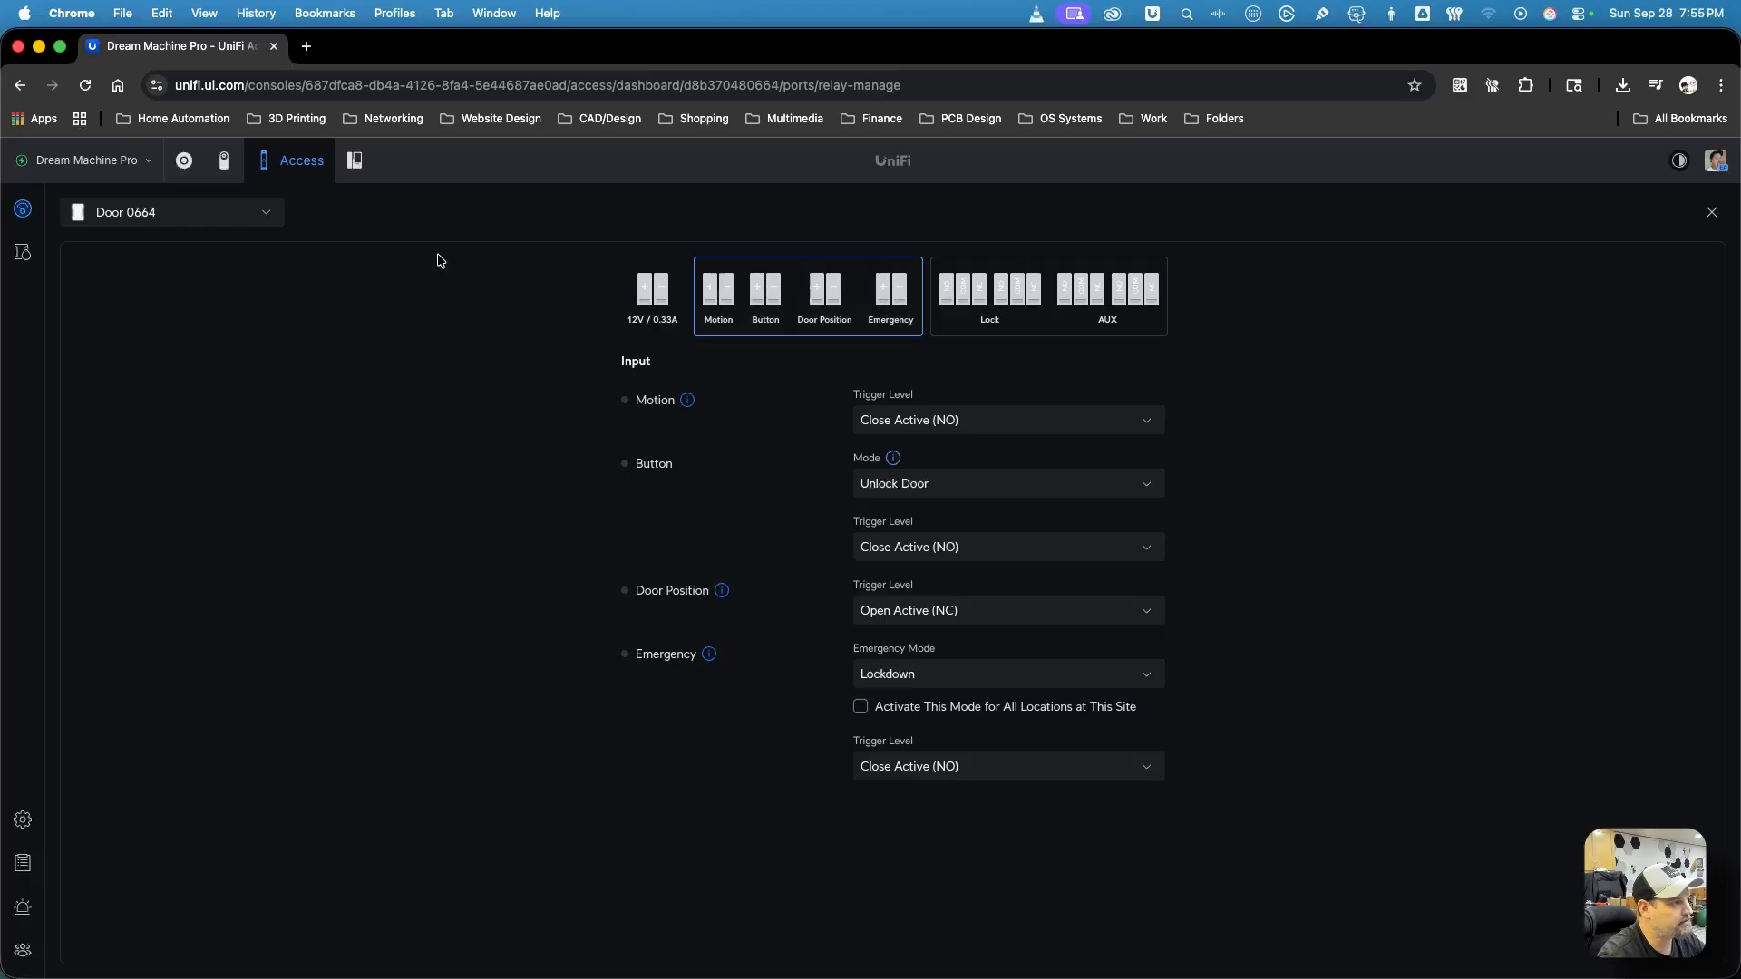
# - Activate Lockdown on Door 0664 from its settings and return to the door's overview
pyautogui.click(23, 209)
pyautogui.click(430, 429)
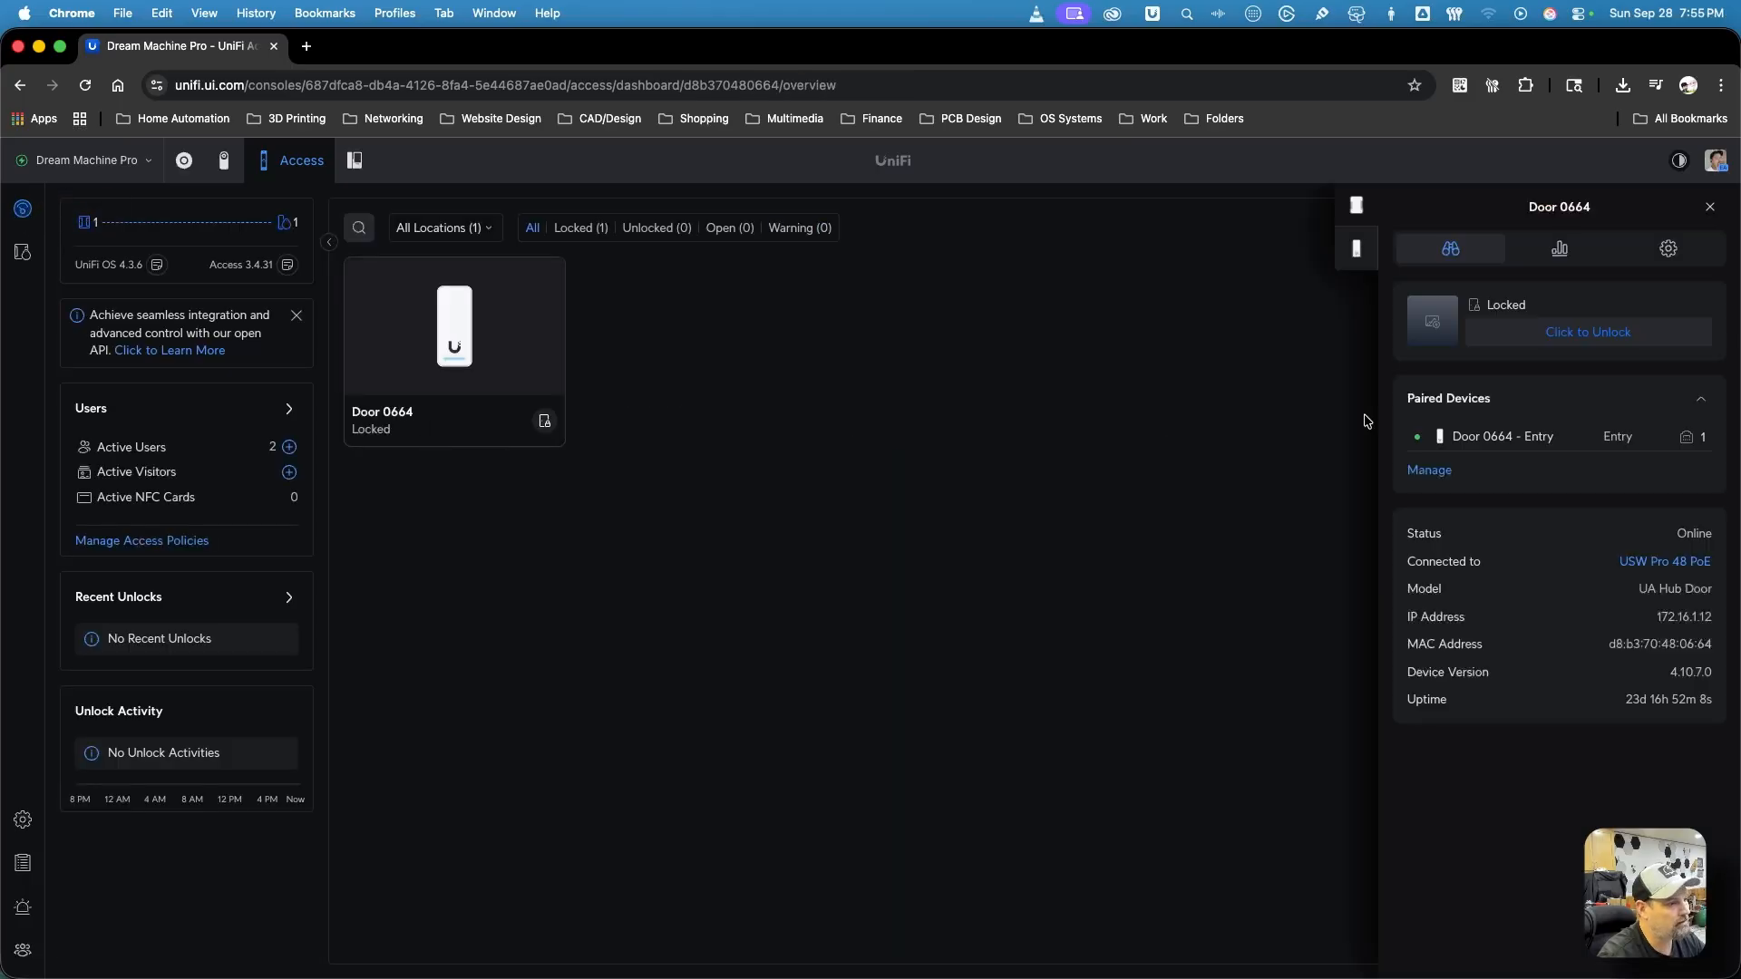
pyautogui.click(1635, 243)
pyautogui.scroll(-3, 1392, 862)
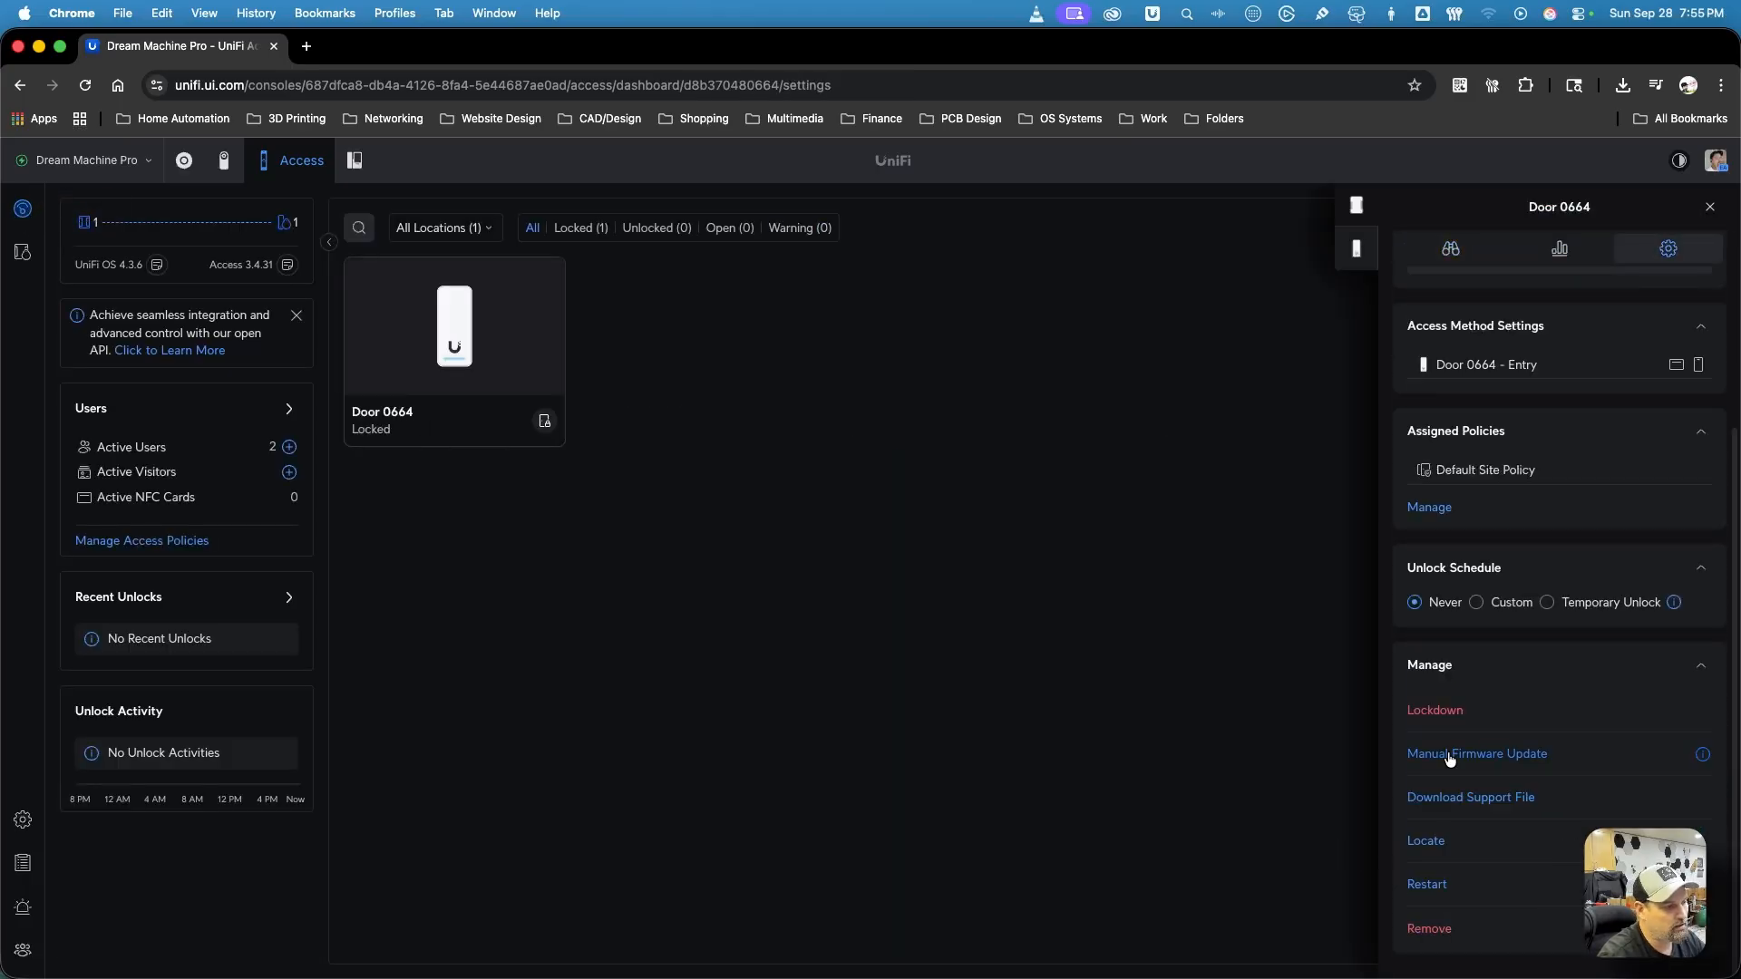
pyautogui.click(1442, 721)
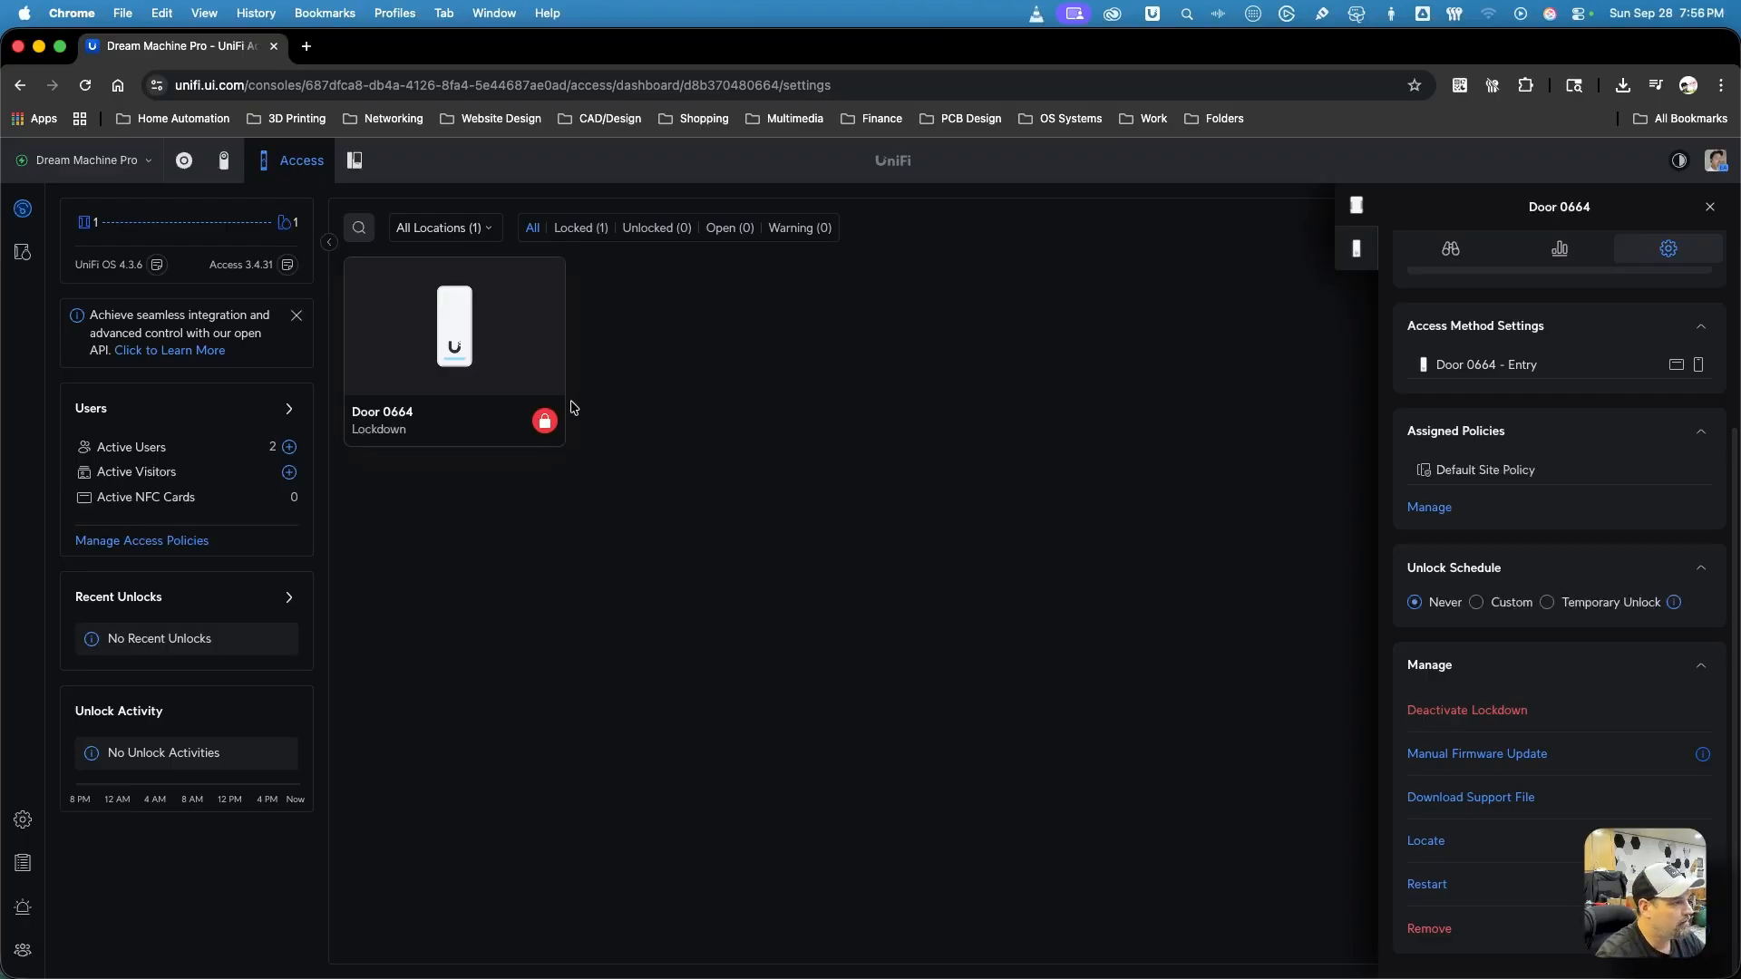
pyautogui.scroll(5, 1459, 544)
pyautogui.click(1469, 248)
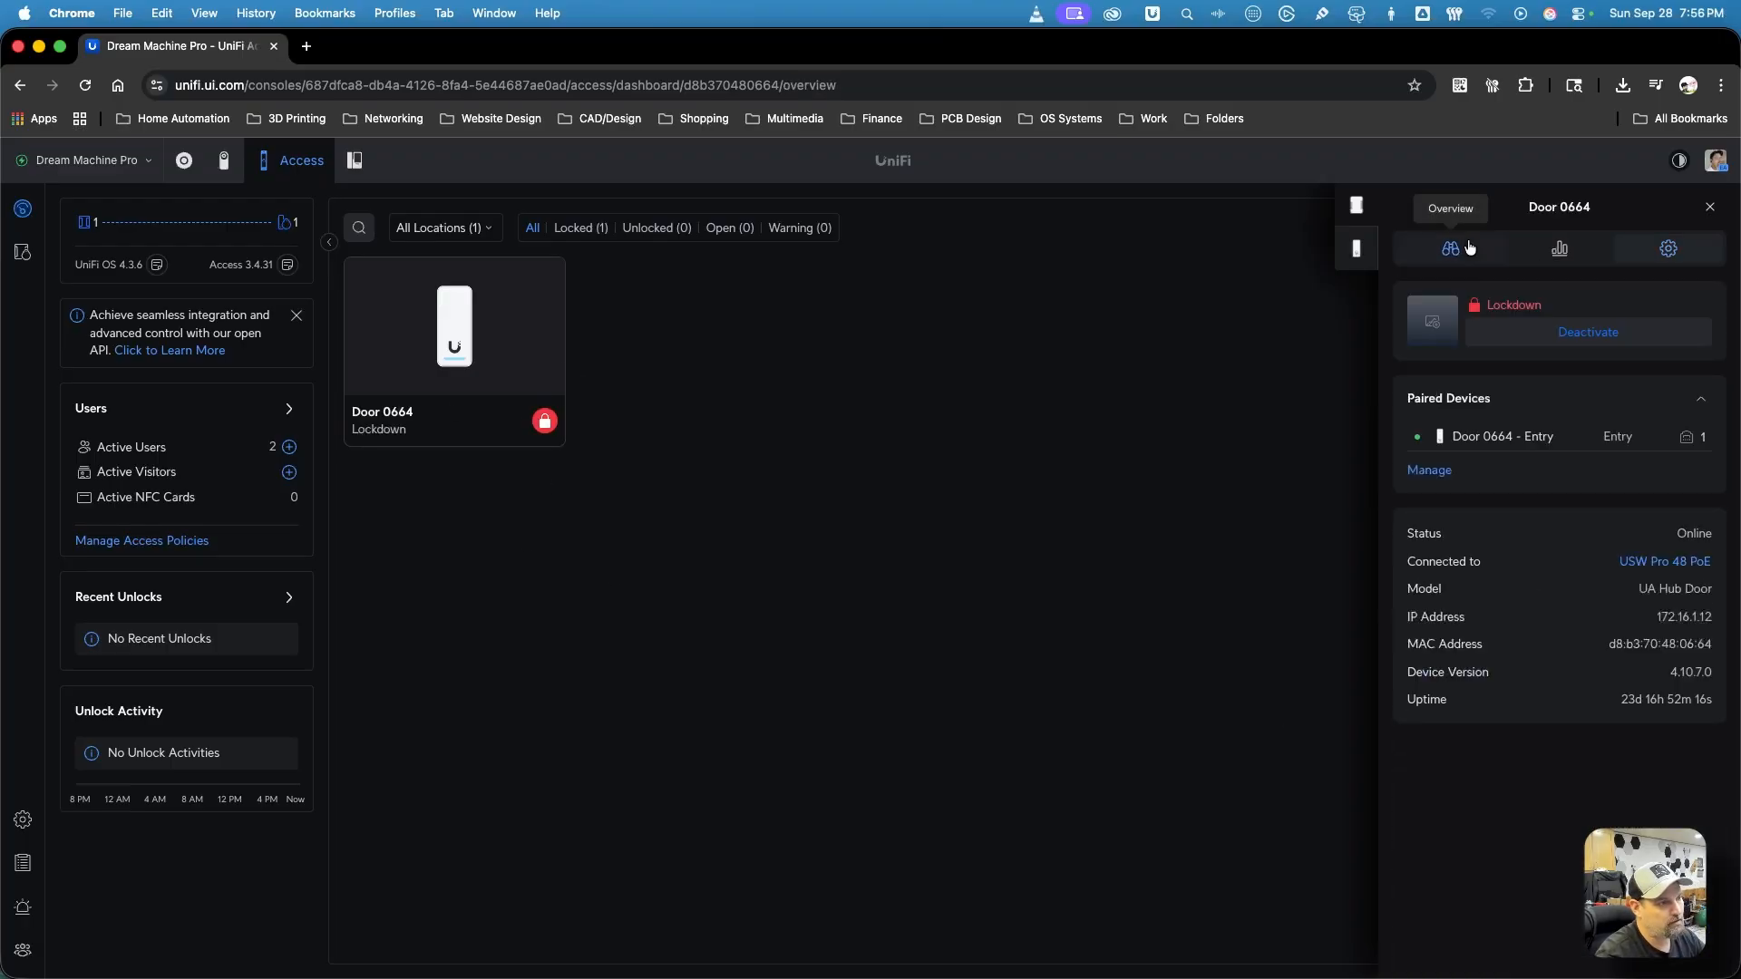
# - Switch to the Chrome window with the lockdown script and open the Lockdown space in Google Chat
pyautogui.moveTo(491, 975)
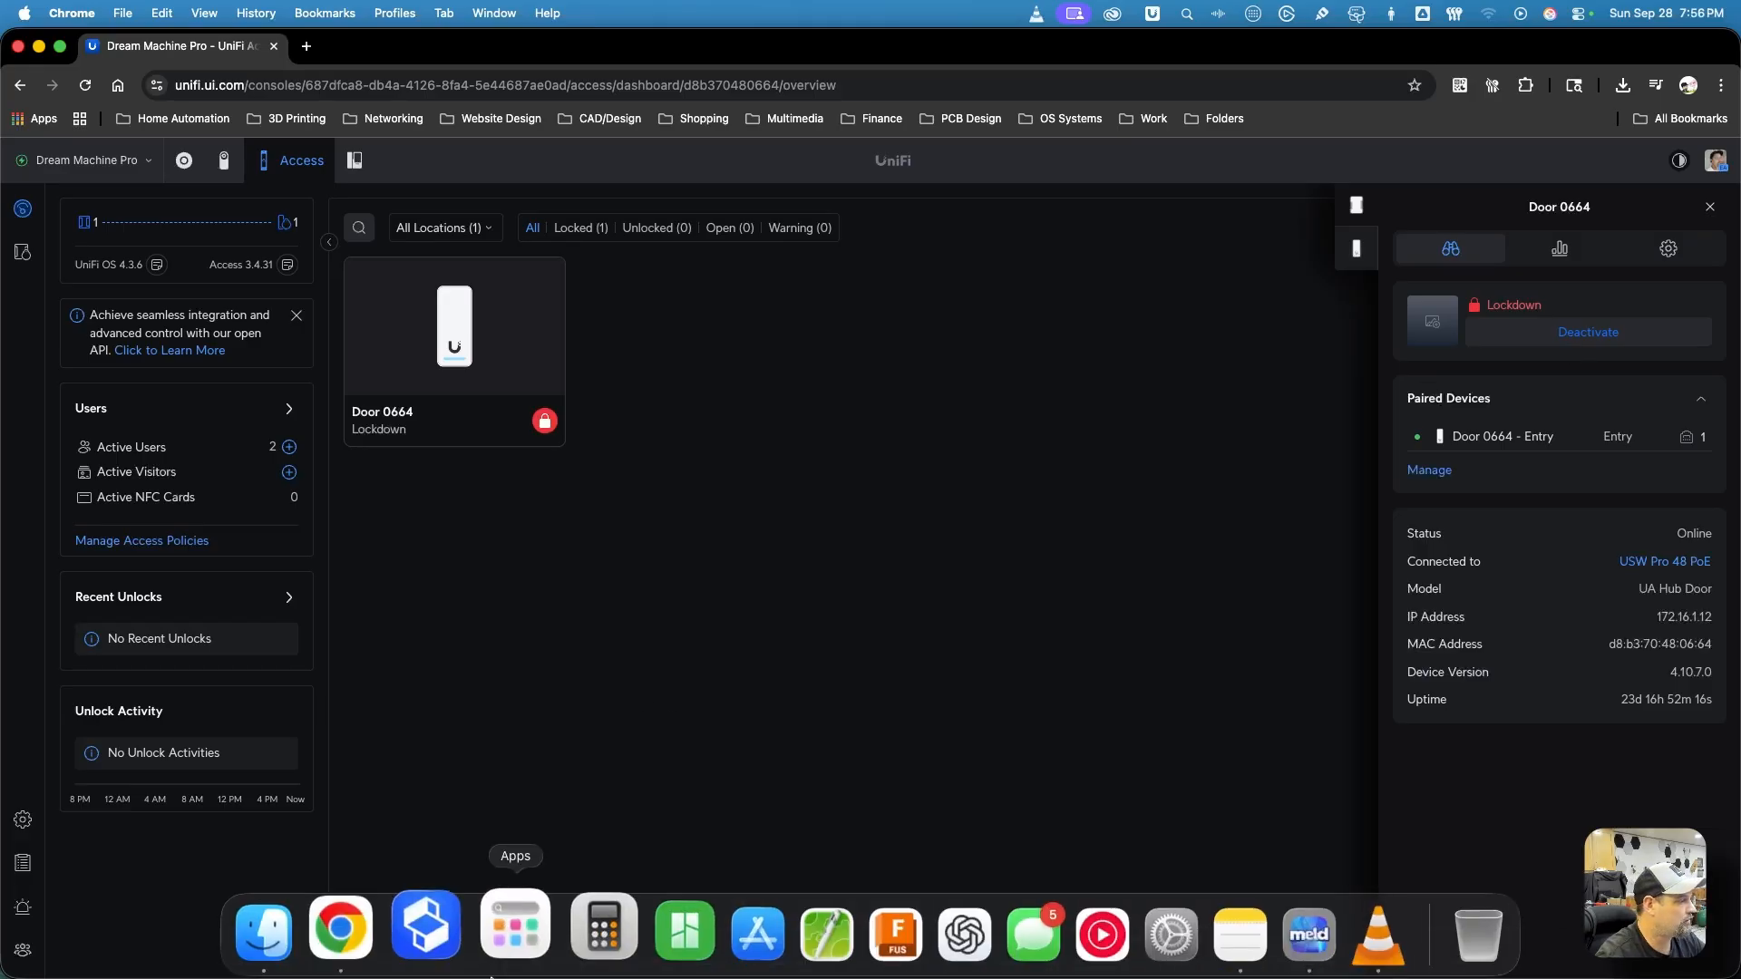
pyautogui.rightClick(374, 925)
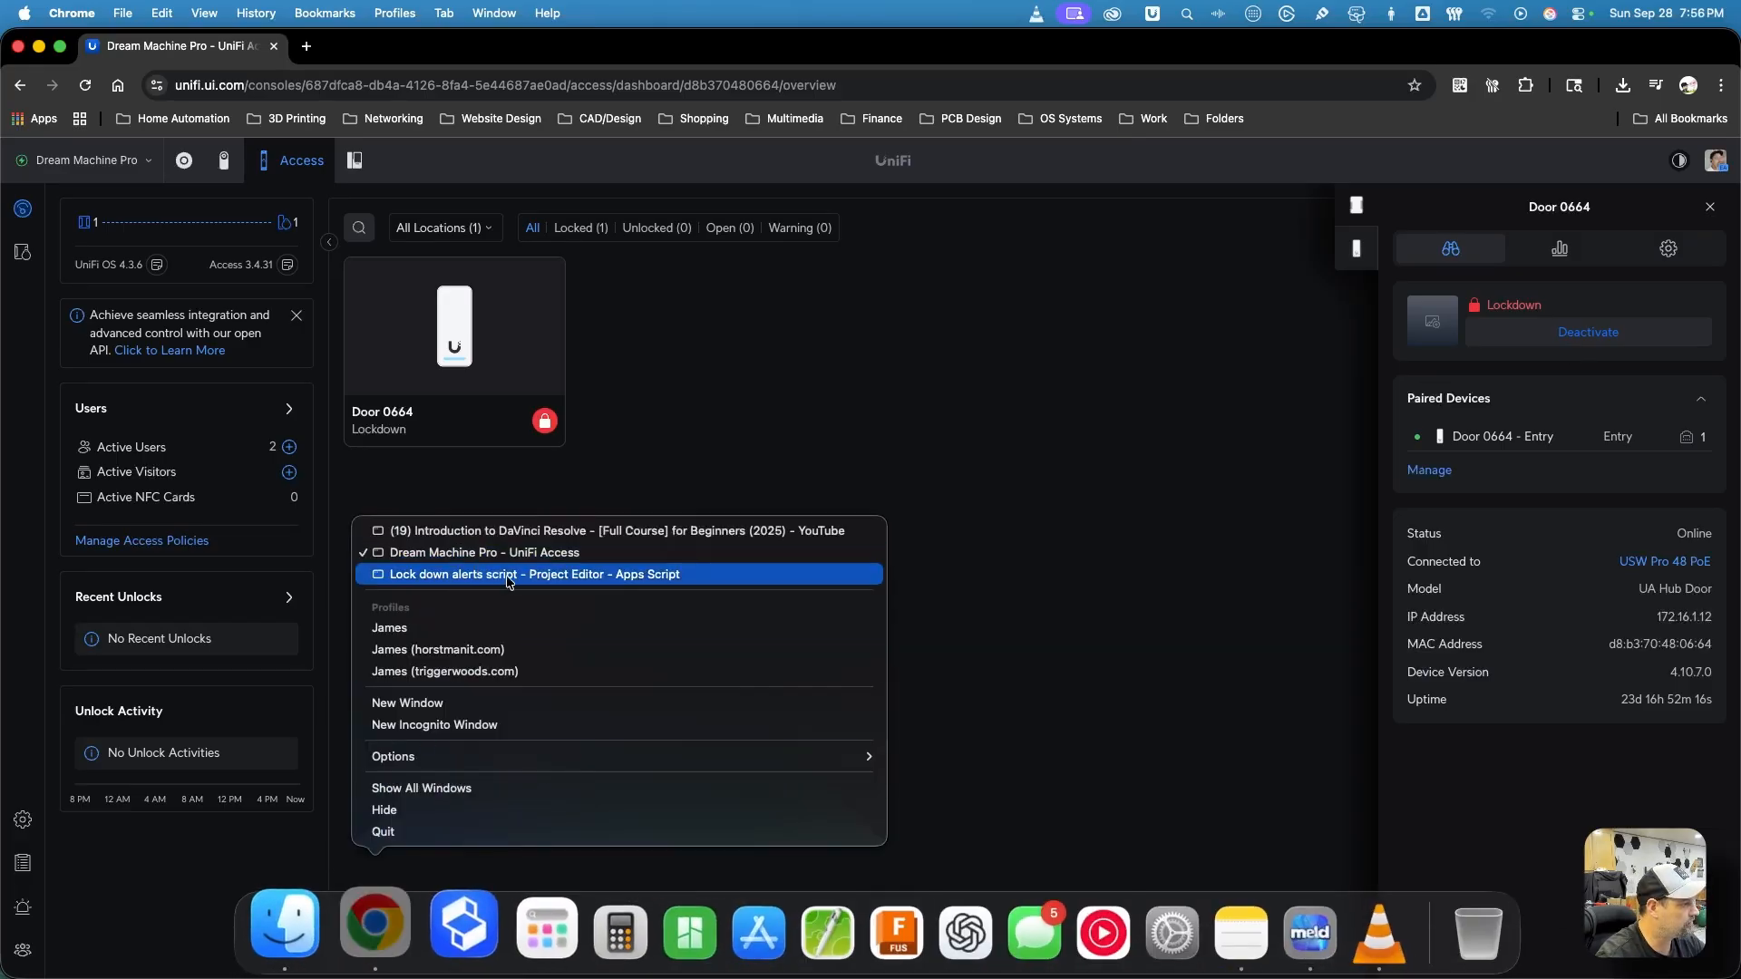
pyautogui.click(555, 573)
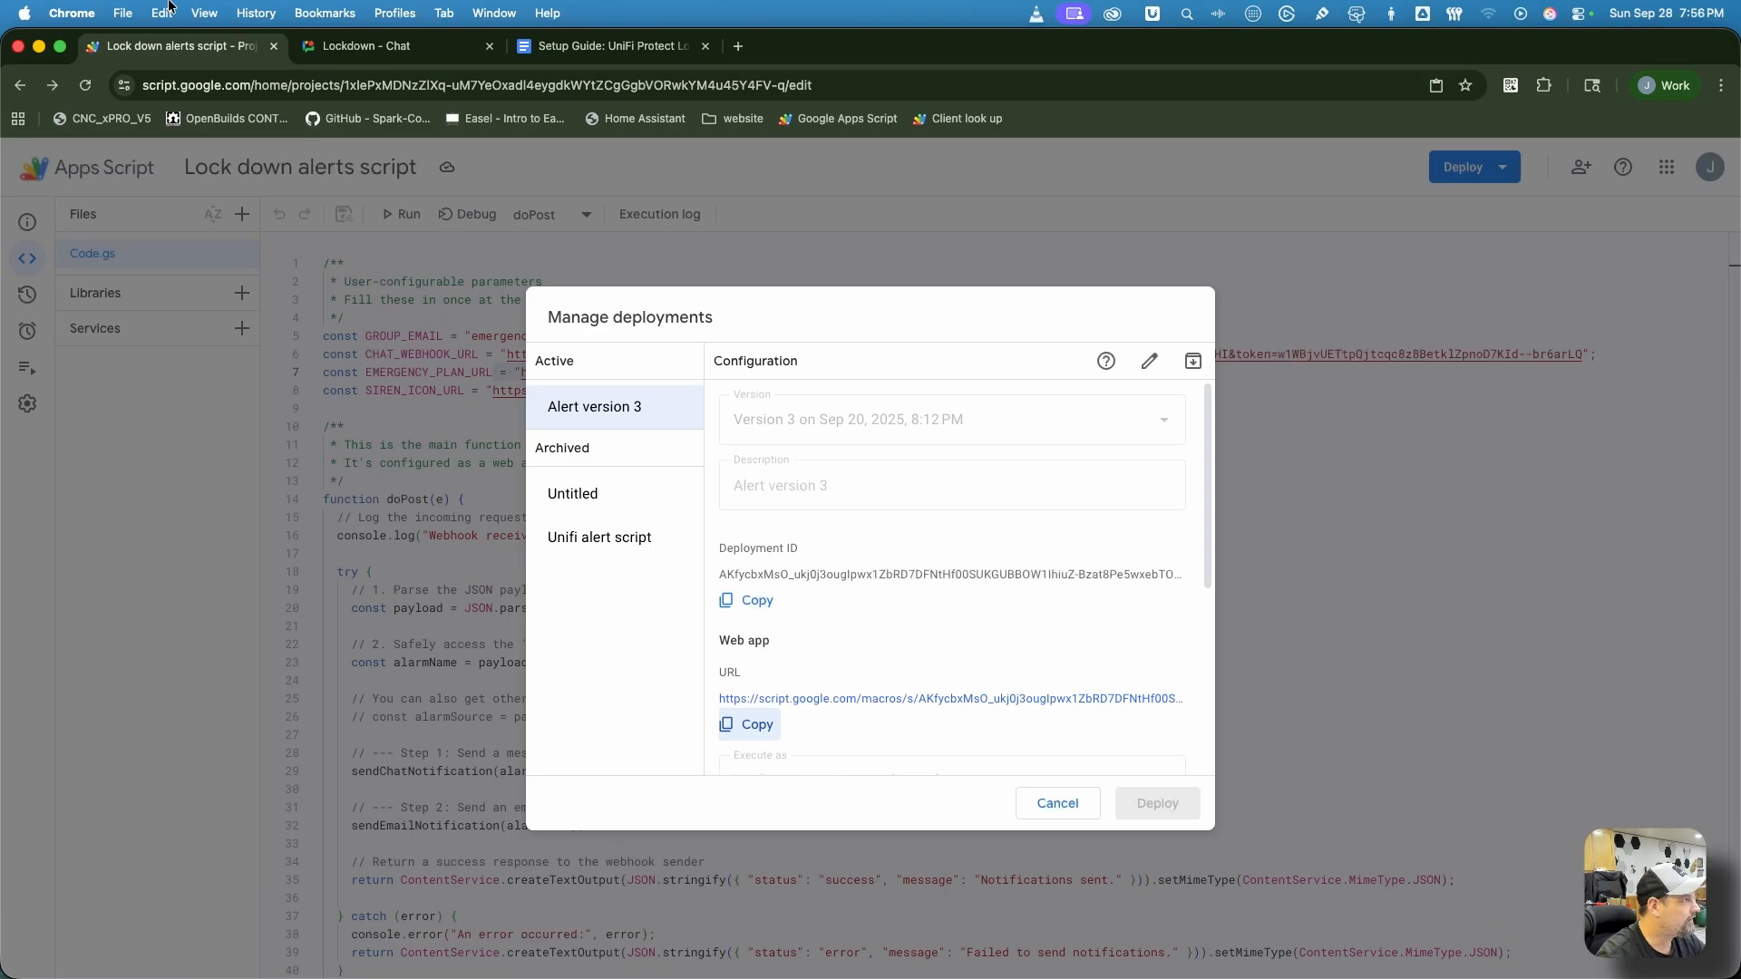
pyautogui.click(330, 42)
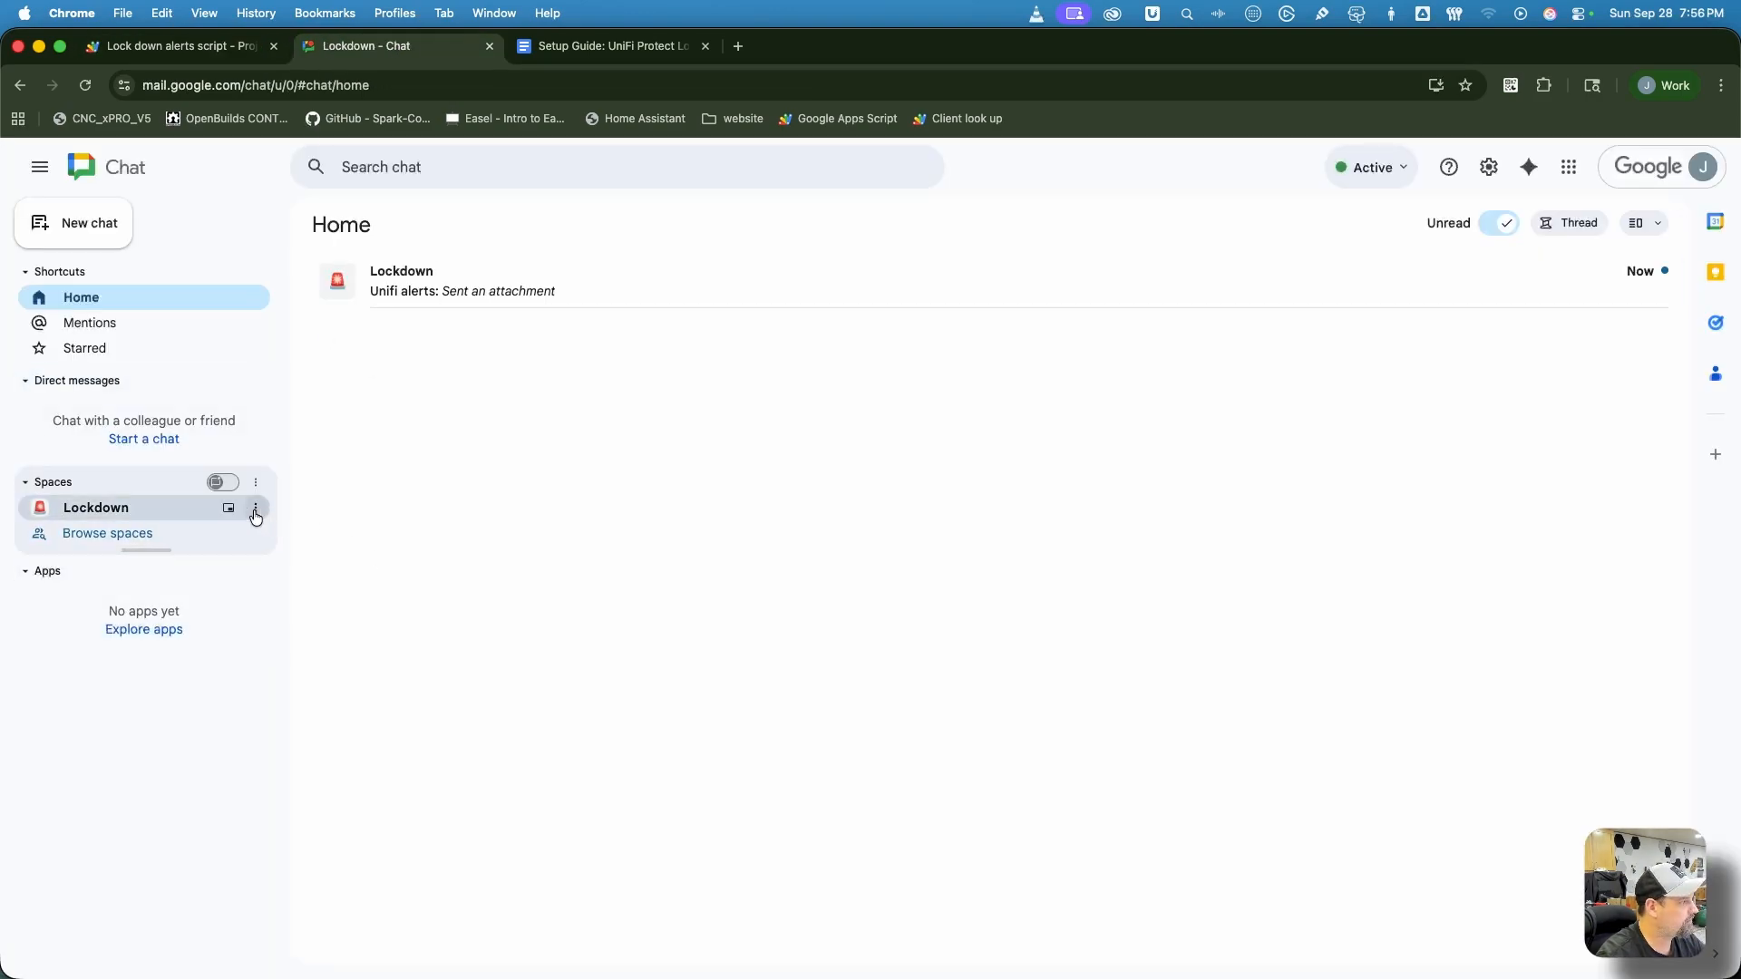
pyautogui.click(83, 511)
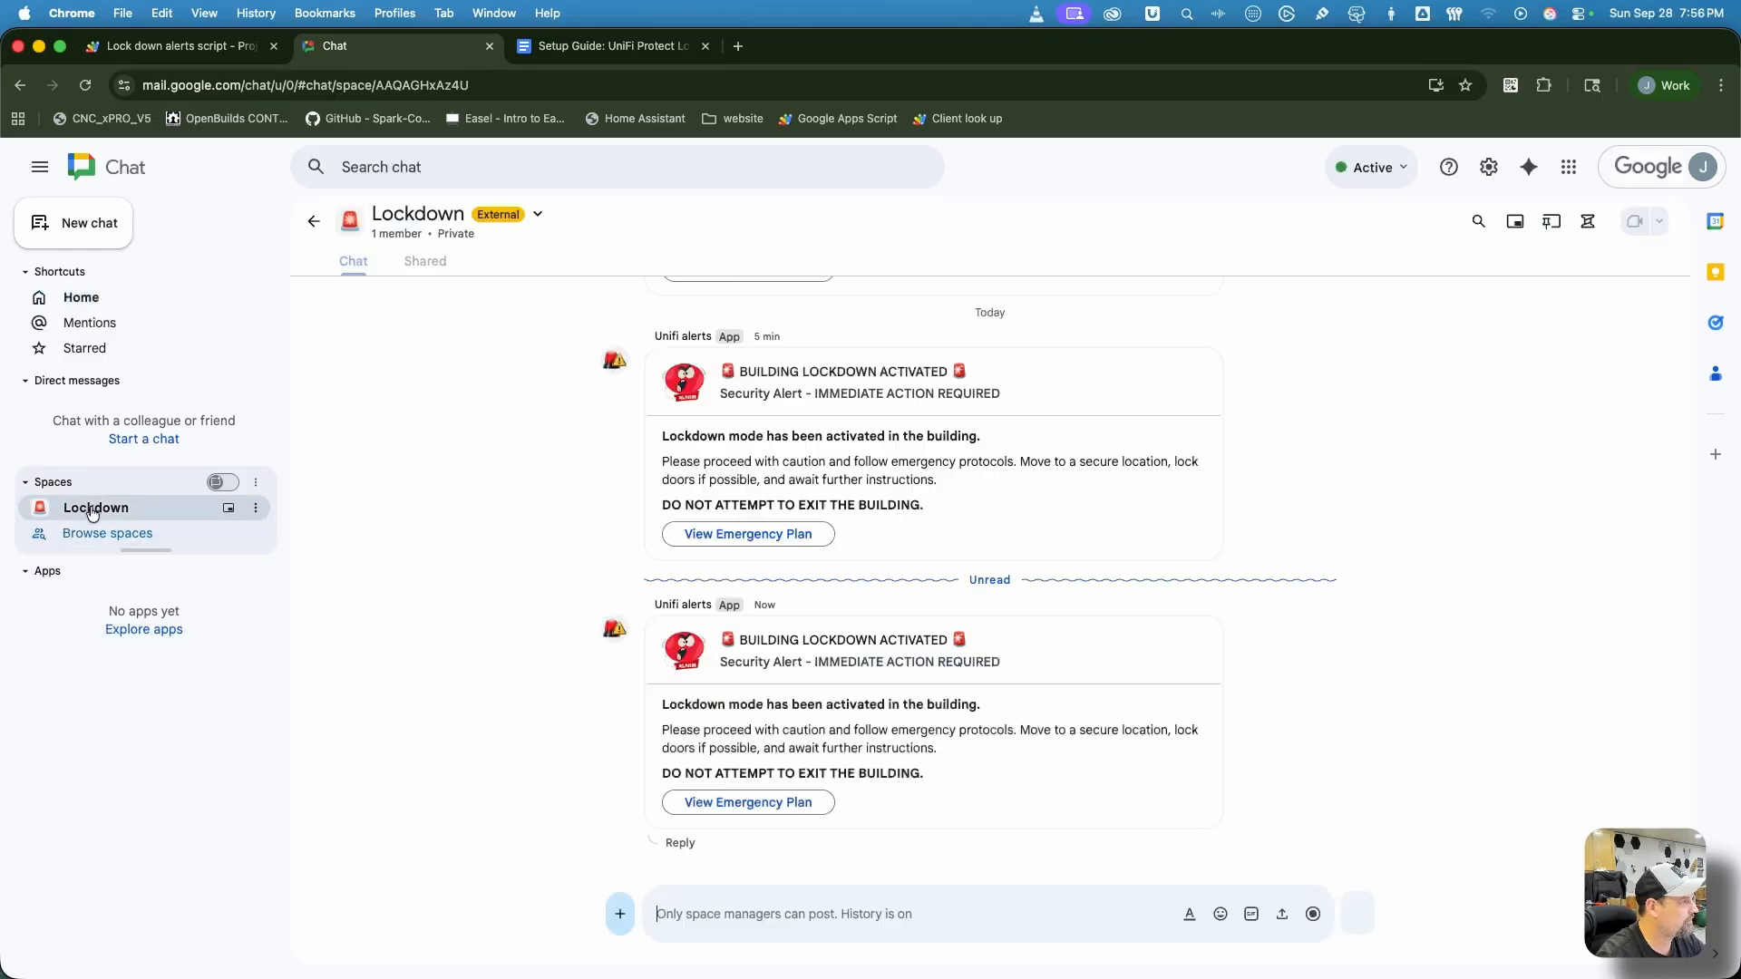
# - Examine the instruction text of the newest Unifi alerts message in the Lockdown space
pyautogui.moveTo(663, 708); pyautogui.dragTo(1035, 708)
pyautogui.click(1035, 707)
pyautogui.moveTo(662, 731); pyautogui.dragTo(819, 731)
pyautogui.click(931, 731)
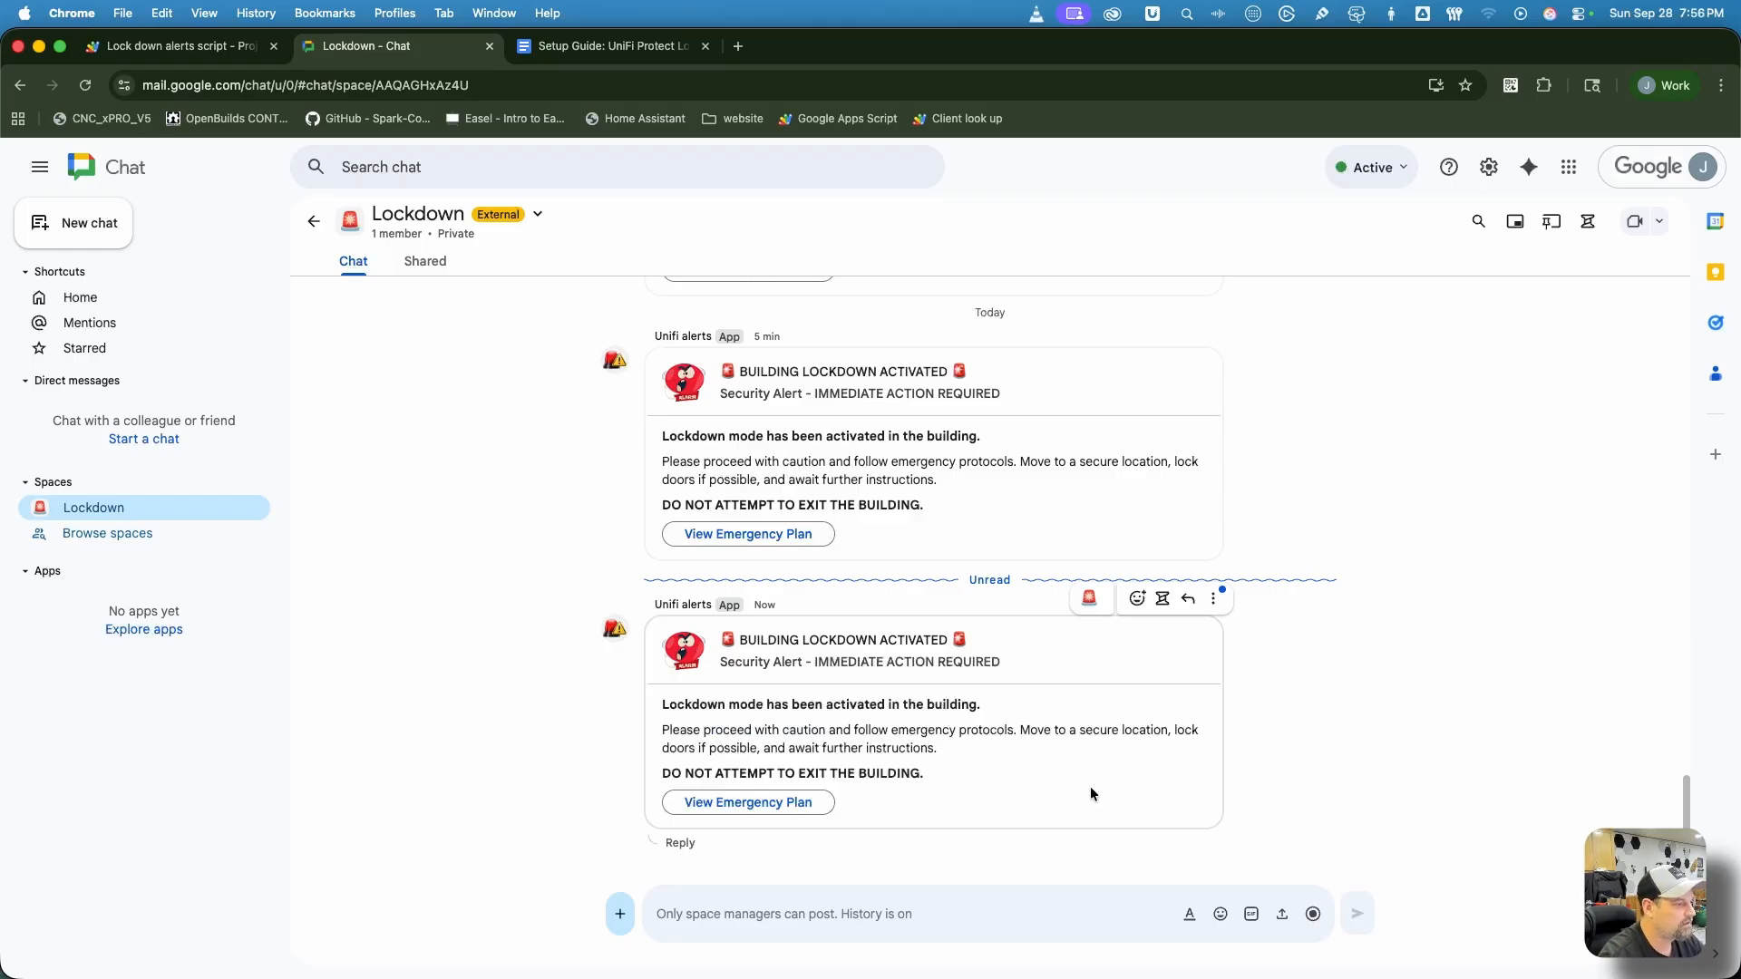
pyautogui.moveTo(1100, 731); pyautogui.dragTo(1199, 732)
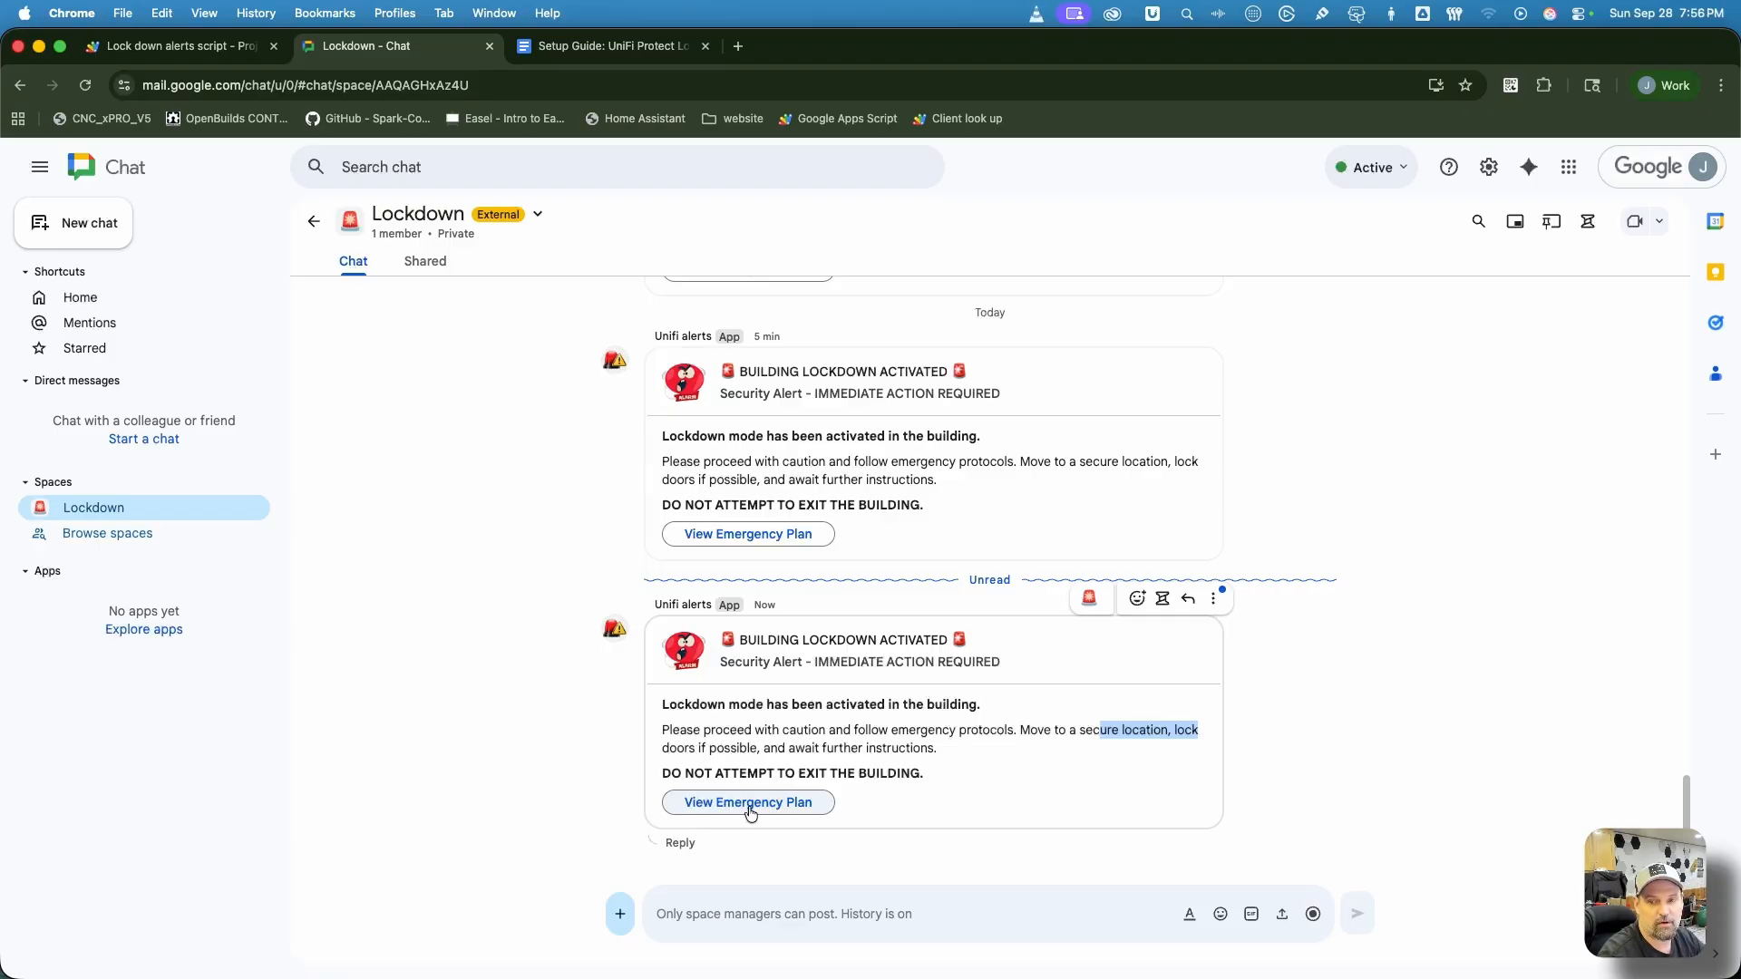
# - Return to the Apps Script project, dismiss the deployments dialog and highlight the EMERGENCY_PLAN_URL value in Code.gs
pyautogui.click(133, 50)
pyautogui.click(1070, 807)
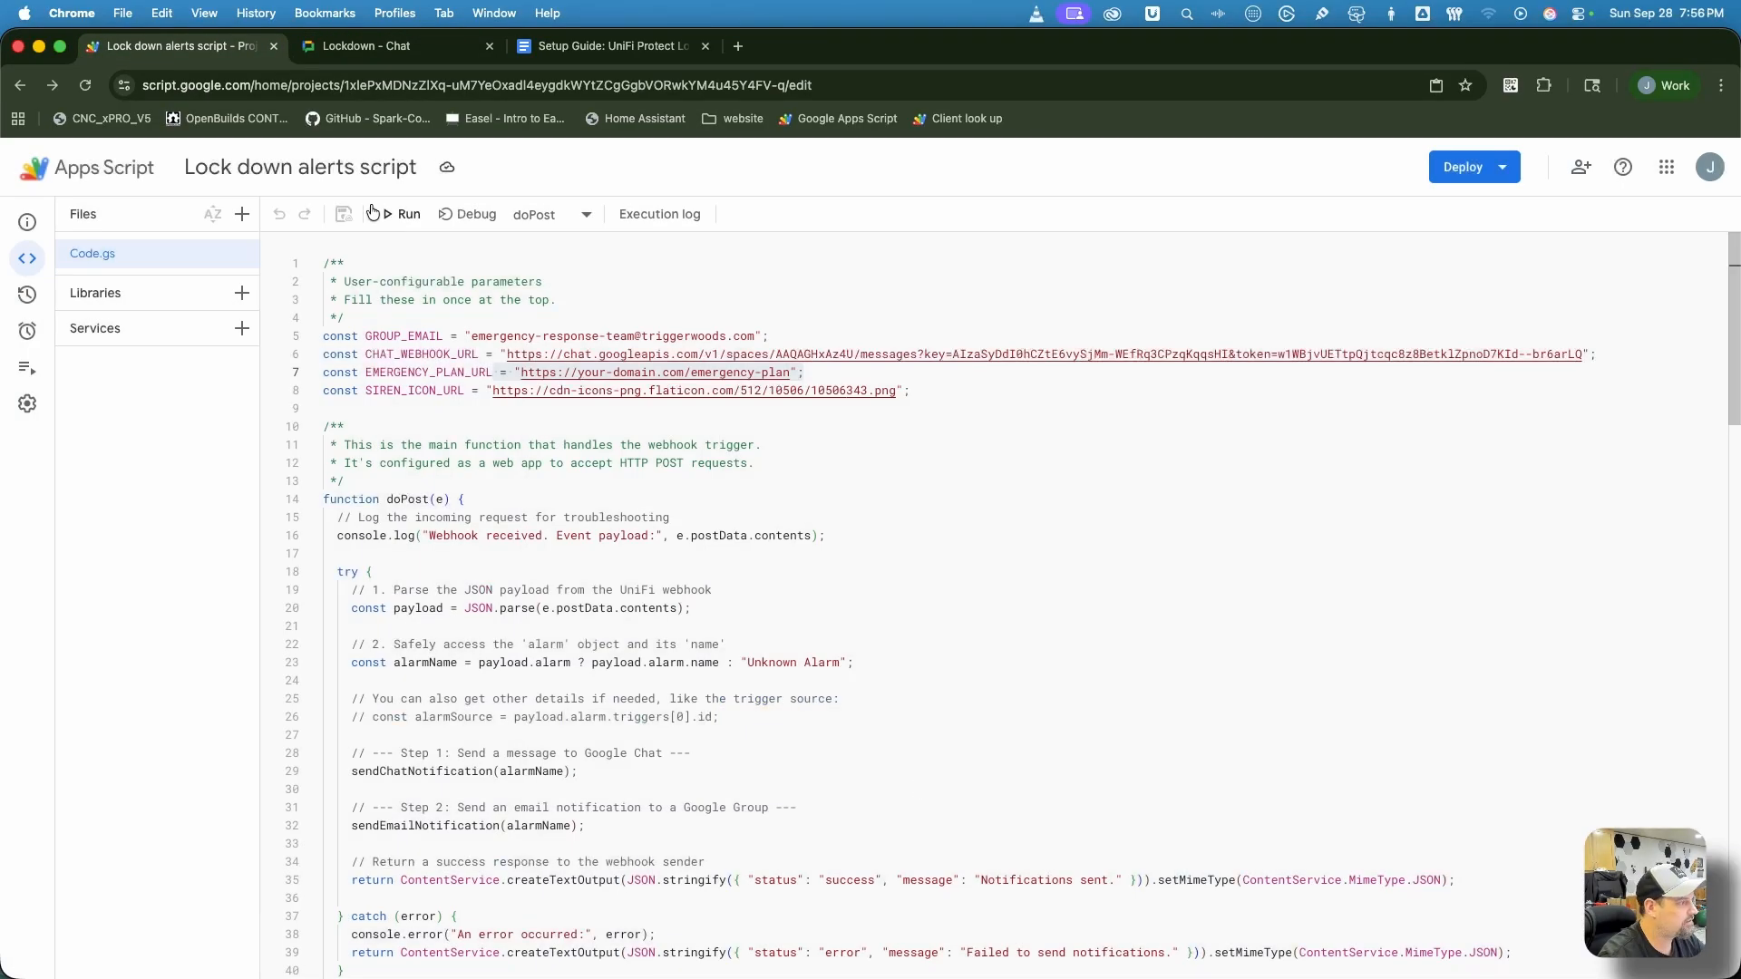
pyautogui.moveTo(522, 373); pyautogui.dragTo(789, 374)
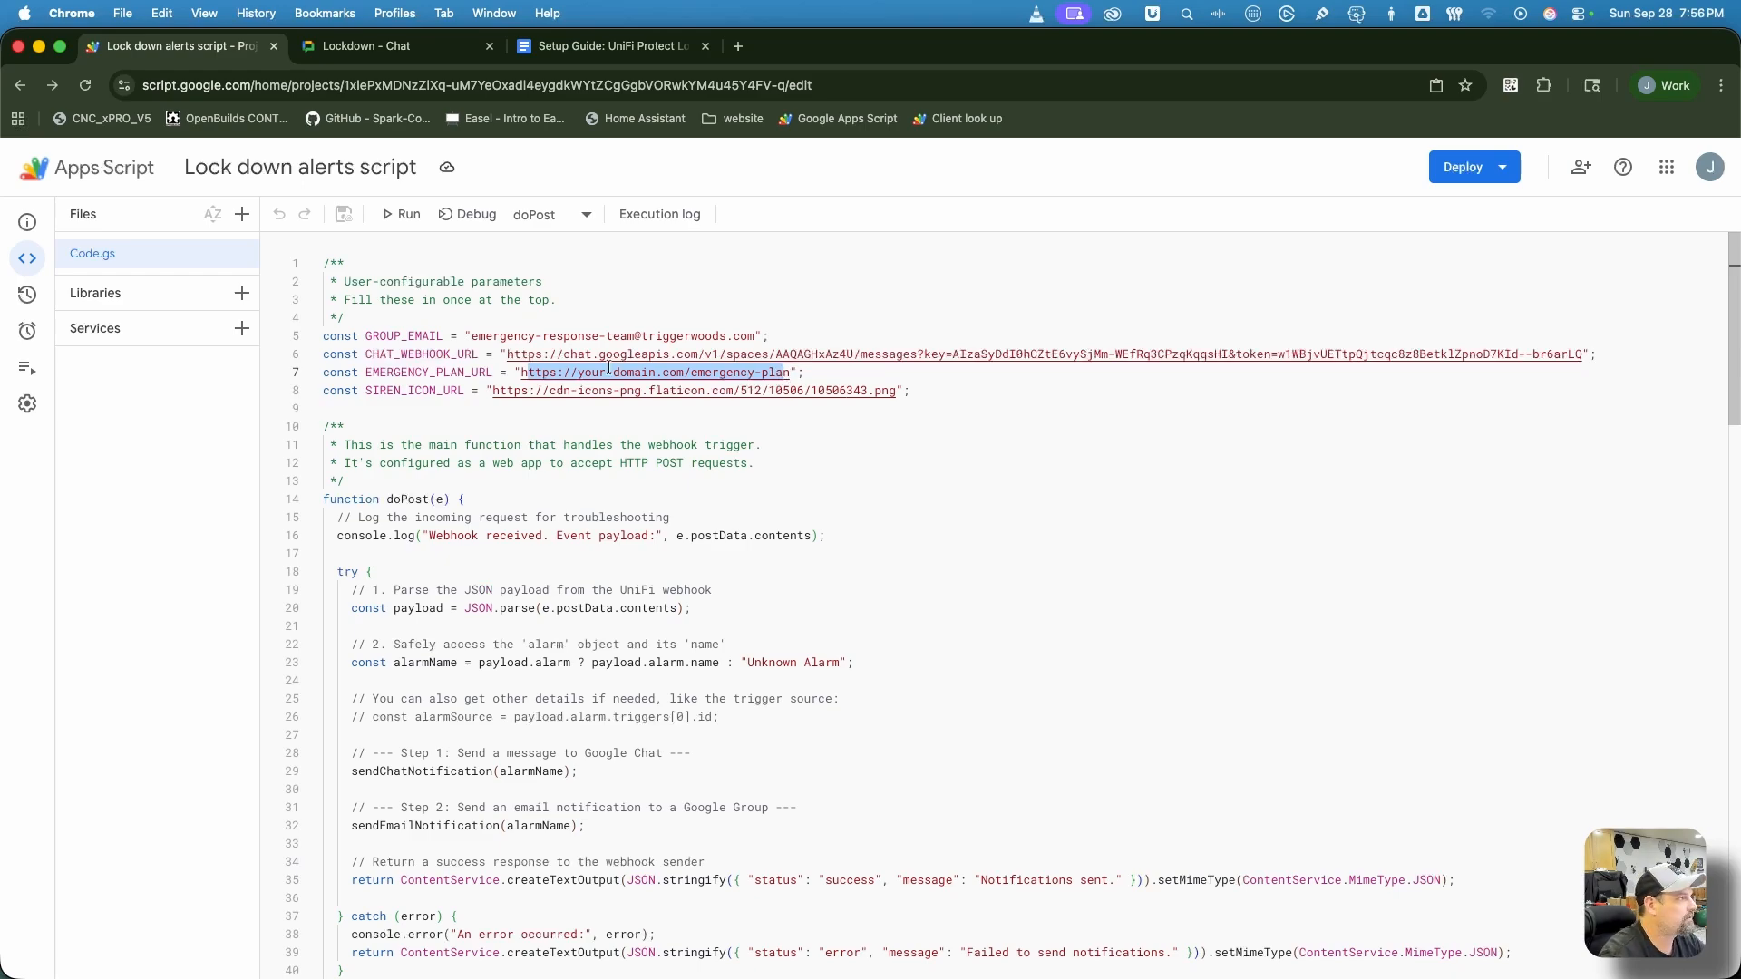
# - Test the newest alert's View Emergency Plan link from the Lockdown space, close the opened page and return to the script
pyautogui.click(438, 49)
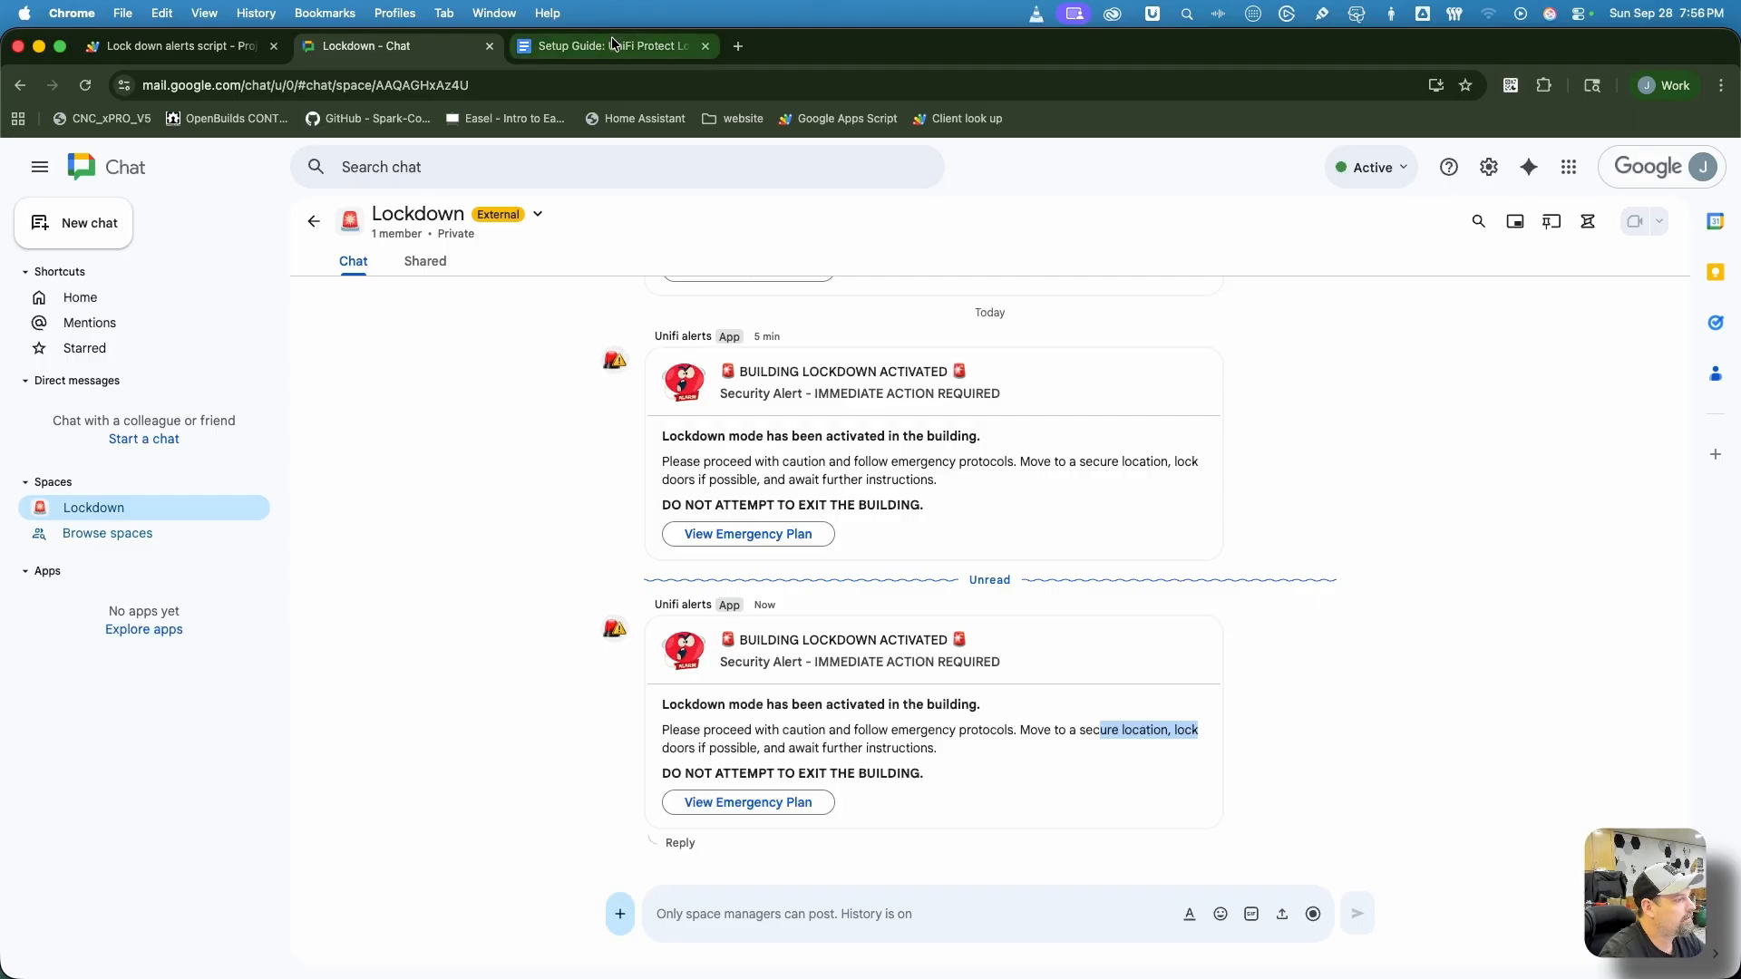
pyautogui.click(737, 800)
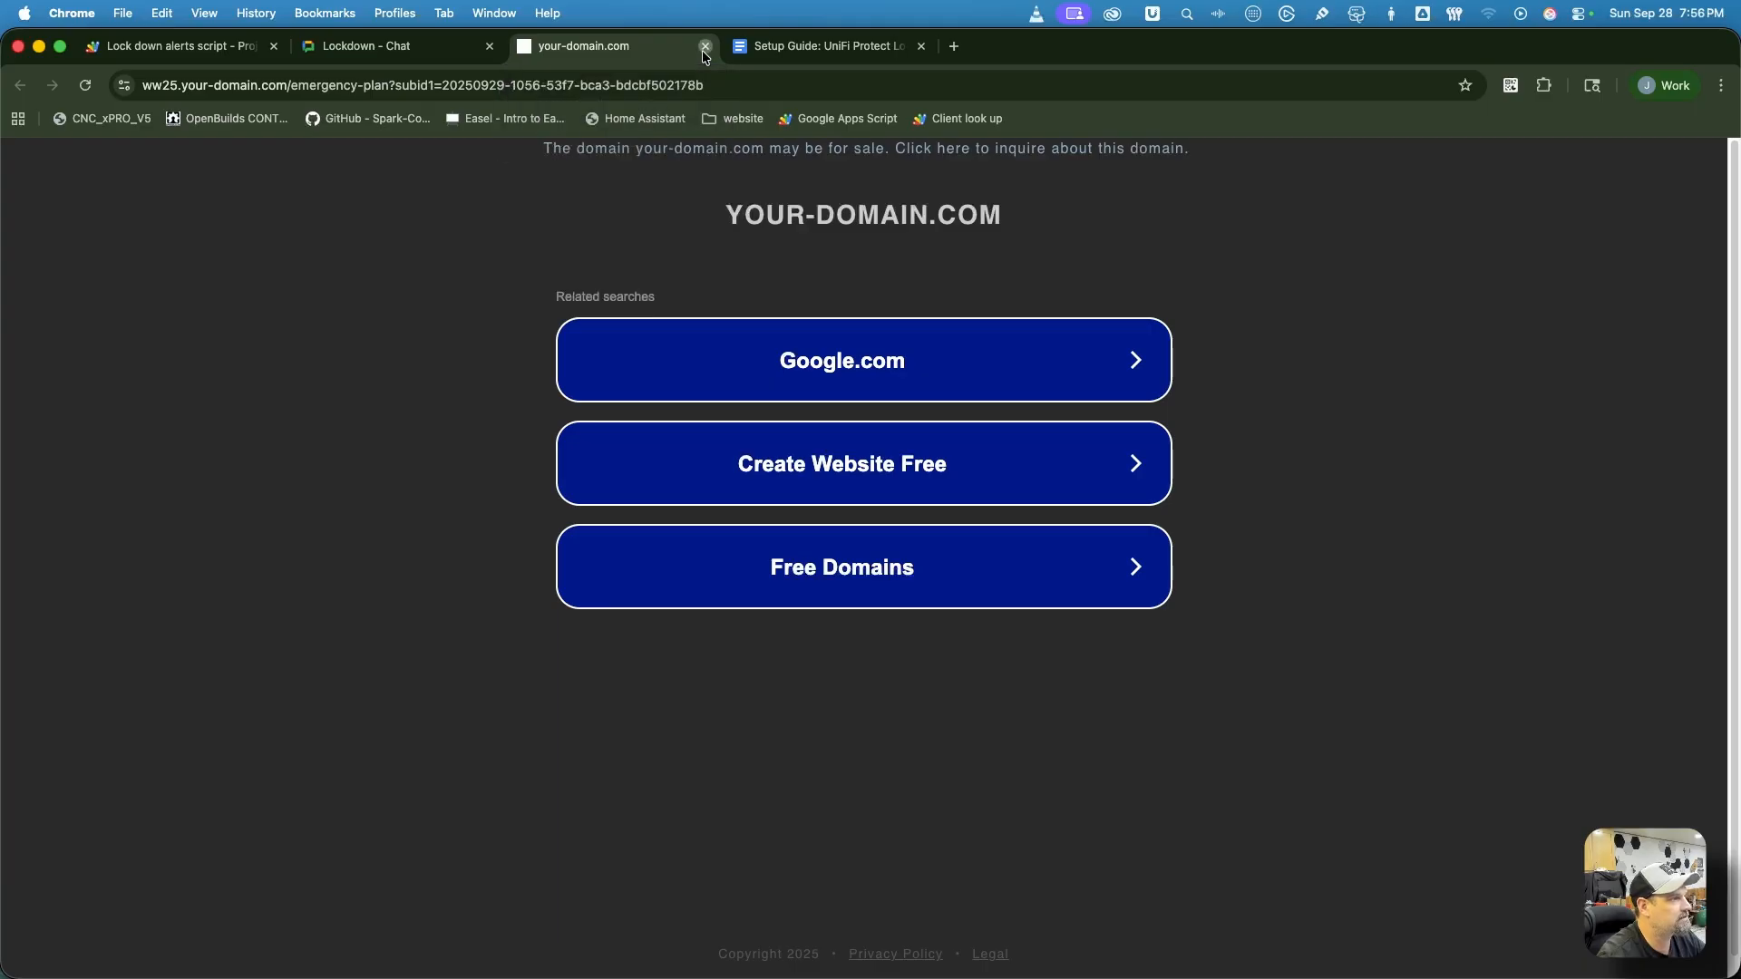
pyautogui.click(704, 46)
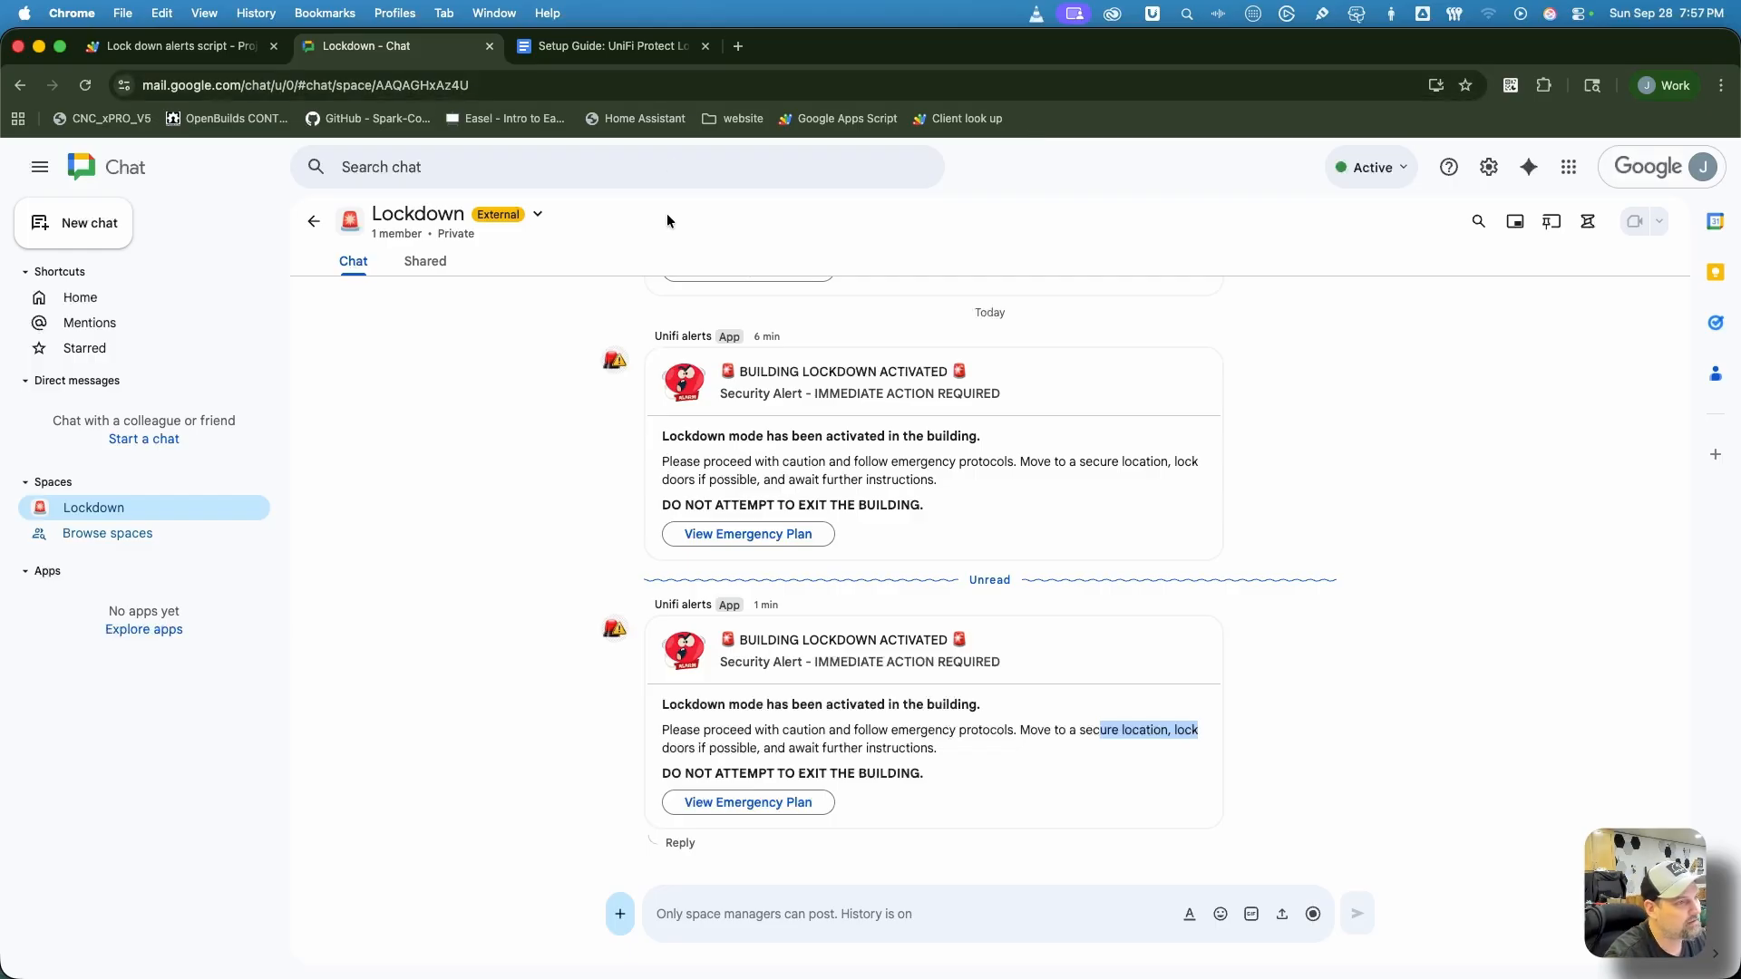
pyautogui.hotkey('ctrl', 'shift', 'Tab')
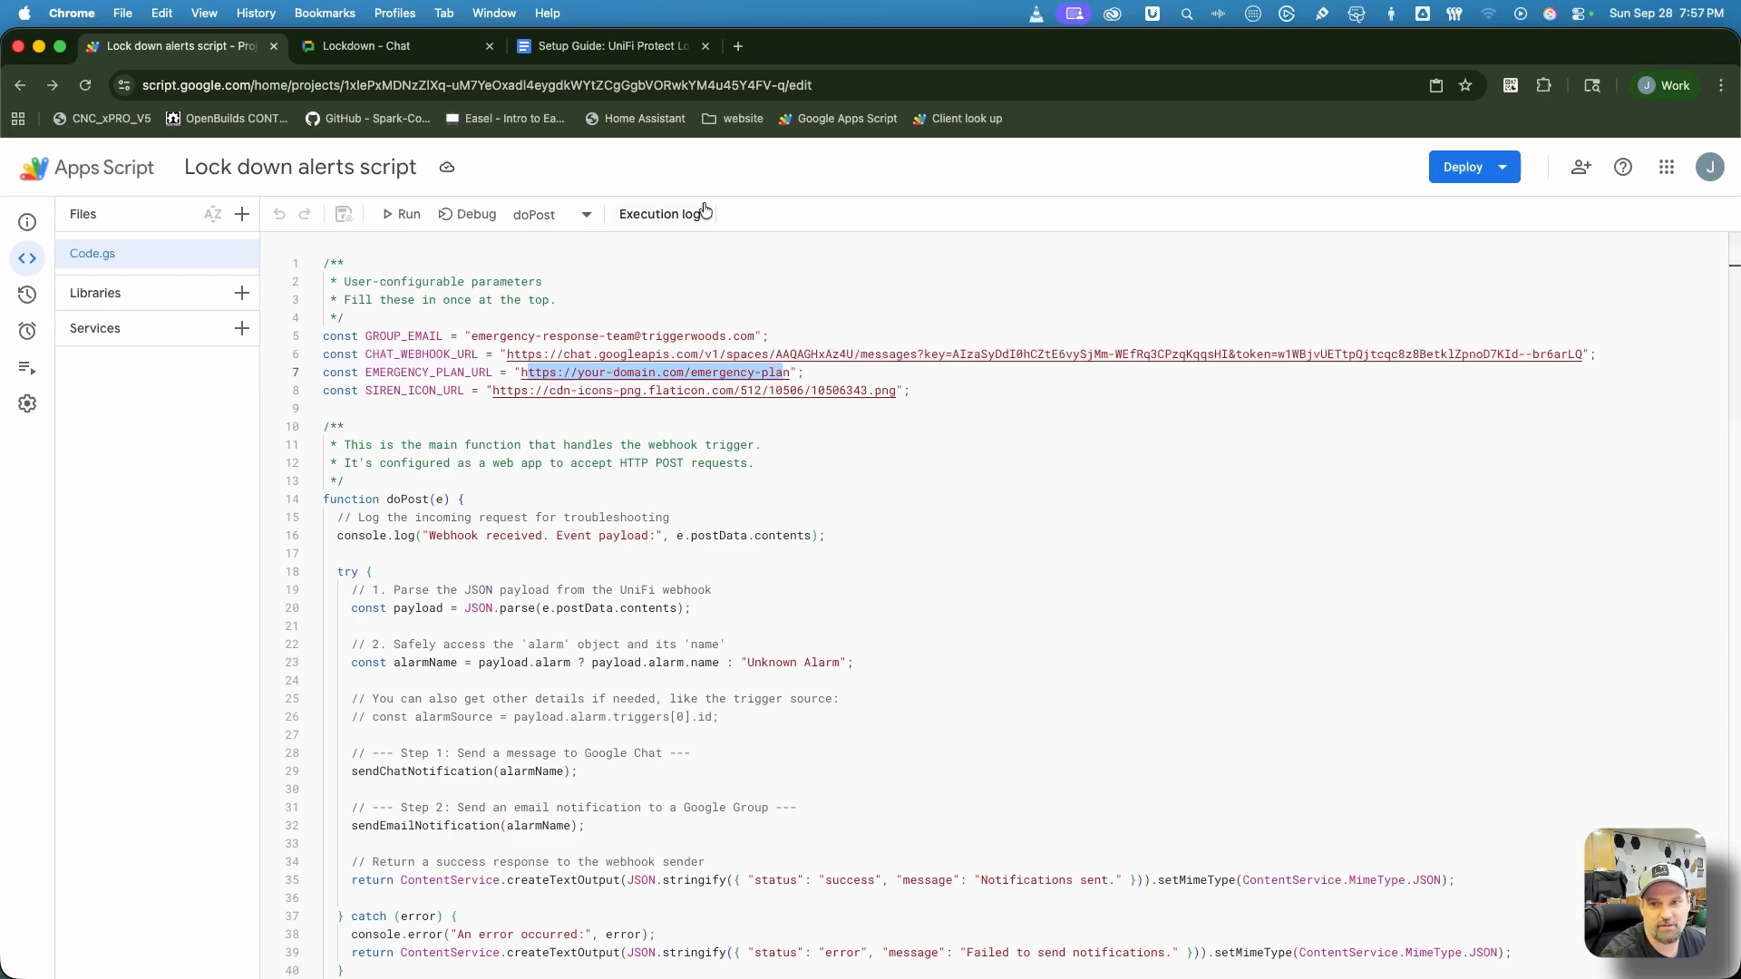